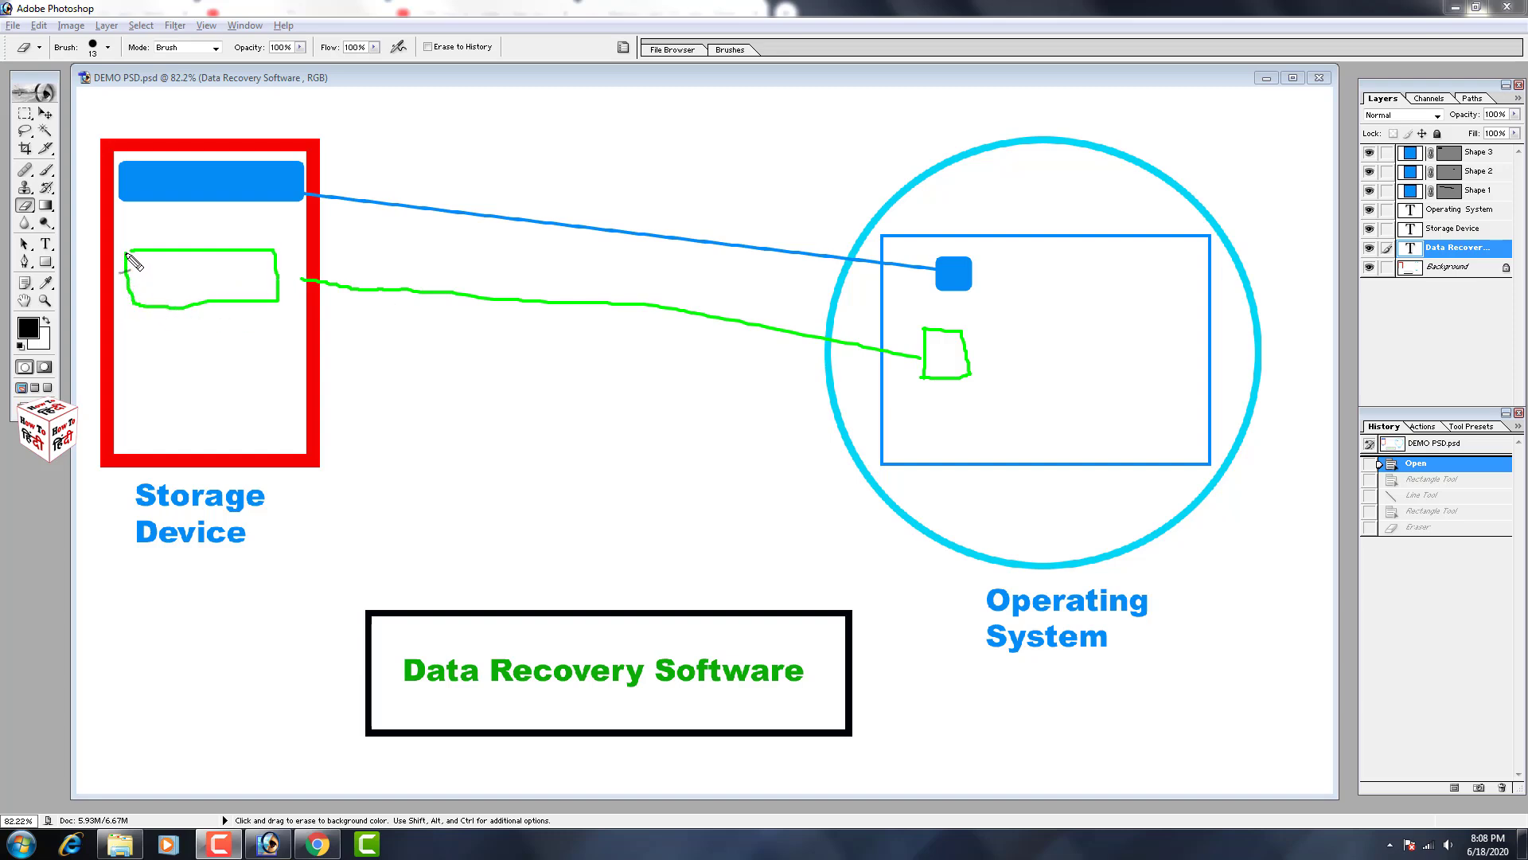
Step: Cross out the green square inside the operating system box and draw an arrow from Data Recovery Software to the storage device
{"action": "mouse_move", "coordinate": [892, 321]}
{"action": "left_mouse_down"}
{"action": "mouse_move", "coordinate": [974, 364]}
{"action": "mouse_move", "coordinate": [915, 389]}
{"action": "left_mouse_up"}
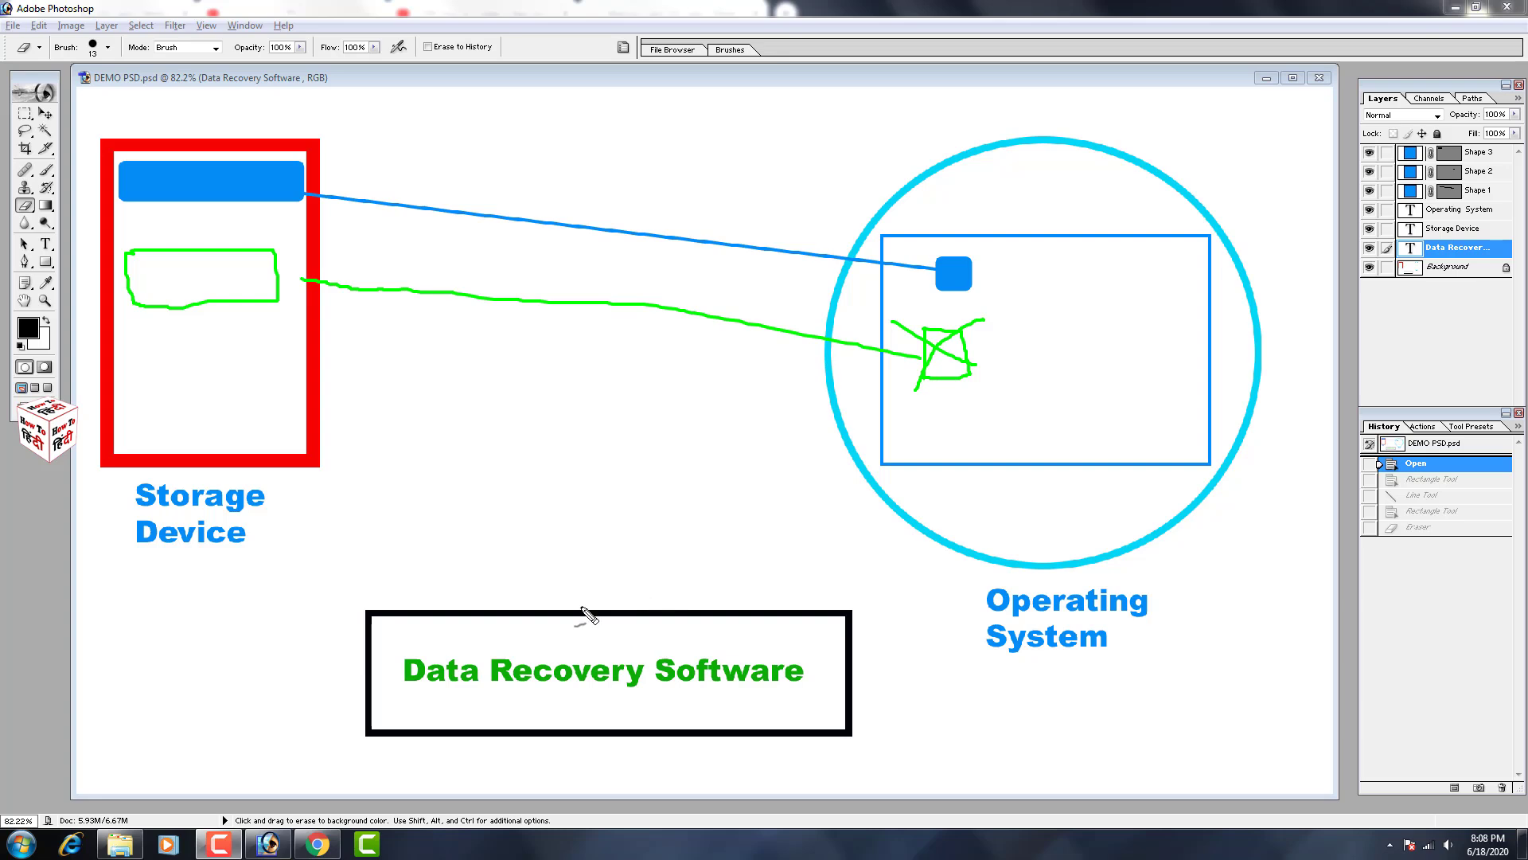
{"action": "mouse_move", "coordinate": [583, 610]}
{"action": "left_mouse_down"}
{"action": "mouse_move", "coordinate": [399, 488]}
{"action": "mouse_move", "coordinate": [309, 391]}
{"action": "mouse_move", "coordinate": [330, 417]}
{"action": "mouse_move", "coordinate": [341, 382]}
{"action": "mouse_move", "coordinate": [364, 382]}
{"action": "left_mouse_up"}
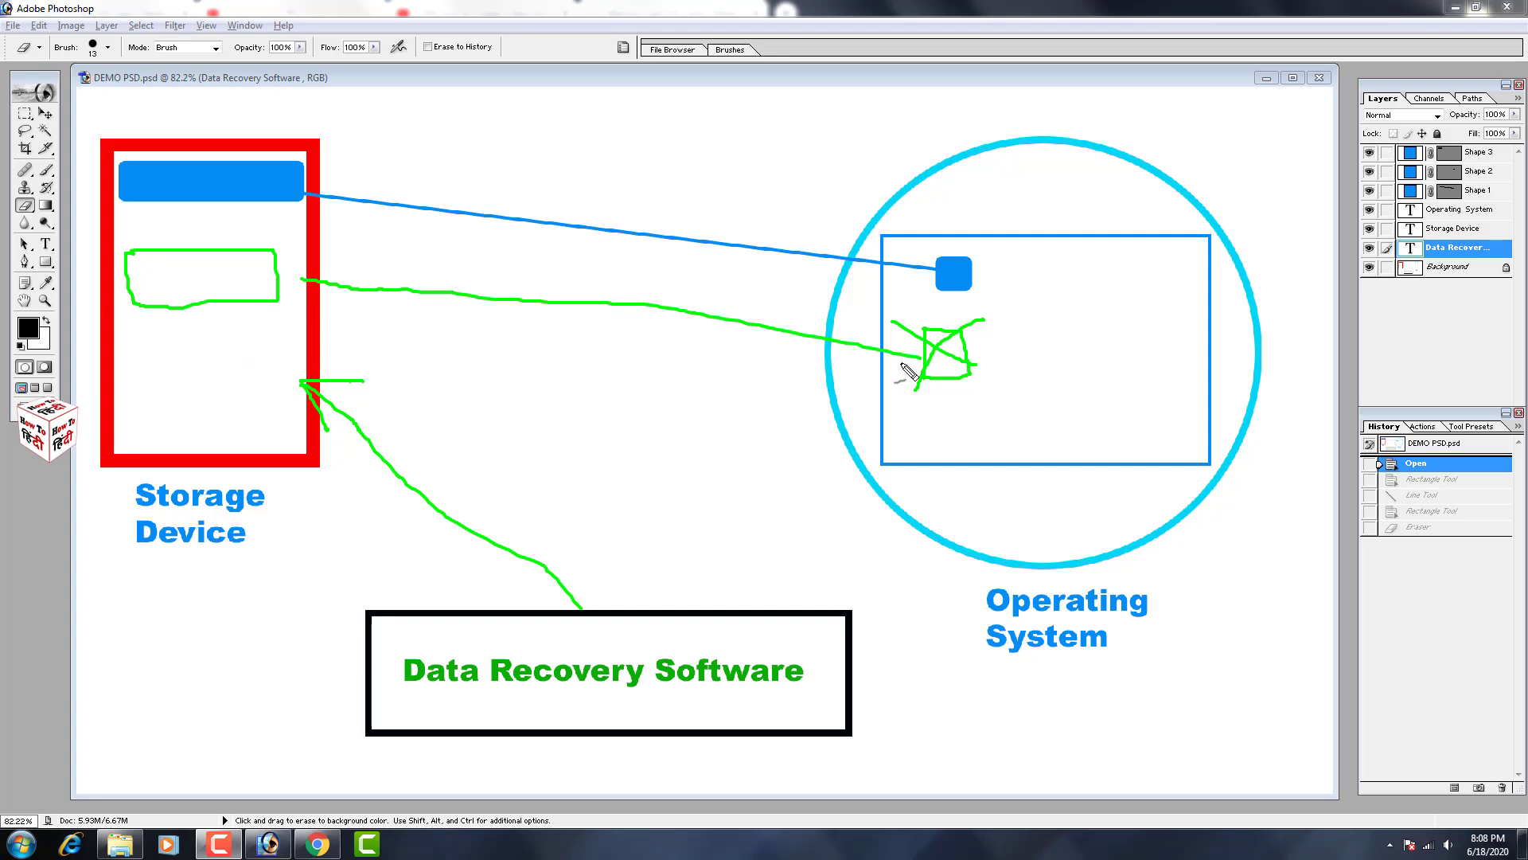
Step: Sketch a box with several list lines above Data Recovery Software and draw an arrow from it to the storage device
{"action": "left_click_drag", "start_coordinate": [568, 404], "coordinate": [584, 557]}
{"action": "mouse_move", "coordinate": [569, 409]}
{"action": "left_mouse_down"}
{"action": "mouse_move", "coordinate": [752, 394]}
{"action": "mouse_move", "coordinate": [790, 408]}
{"action": "mouse_move", "coordinate": [801, 557]}
{"action": "mouse_move", "coordinate": [625, 587]}
{"action": "mouse_move", "coordinate": [577, 585]}
{"action": "mouse_move", "coordinate": [579, 549]}
{"action": "left_mouse_up"}
{"action": "mouse_move", "coordinate": [570, 434]}
{"action": "left_mouse_down"}
{"action": "mouse_move", "coordinate": [638, 449]}
{"action": "mouse_move", "coordinate": [675, 487]}
{"action": "left_mouse_up"}
{"action": "mouse_move", "coordinate": [601, 523]}
{"action": "left_mouse_down"}
{"action": "mouse_move", "coordinate": [675, 522]}
{"action": "mouse_move", "coordinate": [686, 557]}
{"action": "left_mouse_up"}
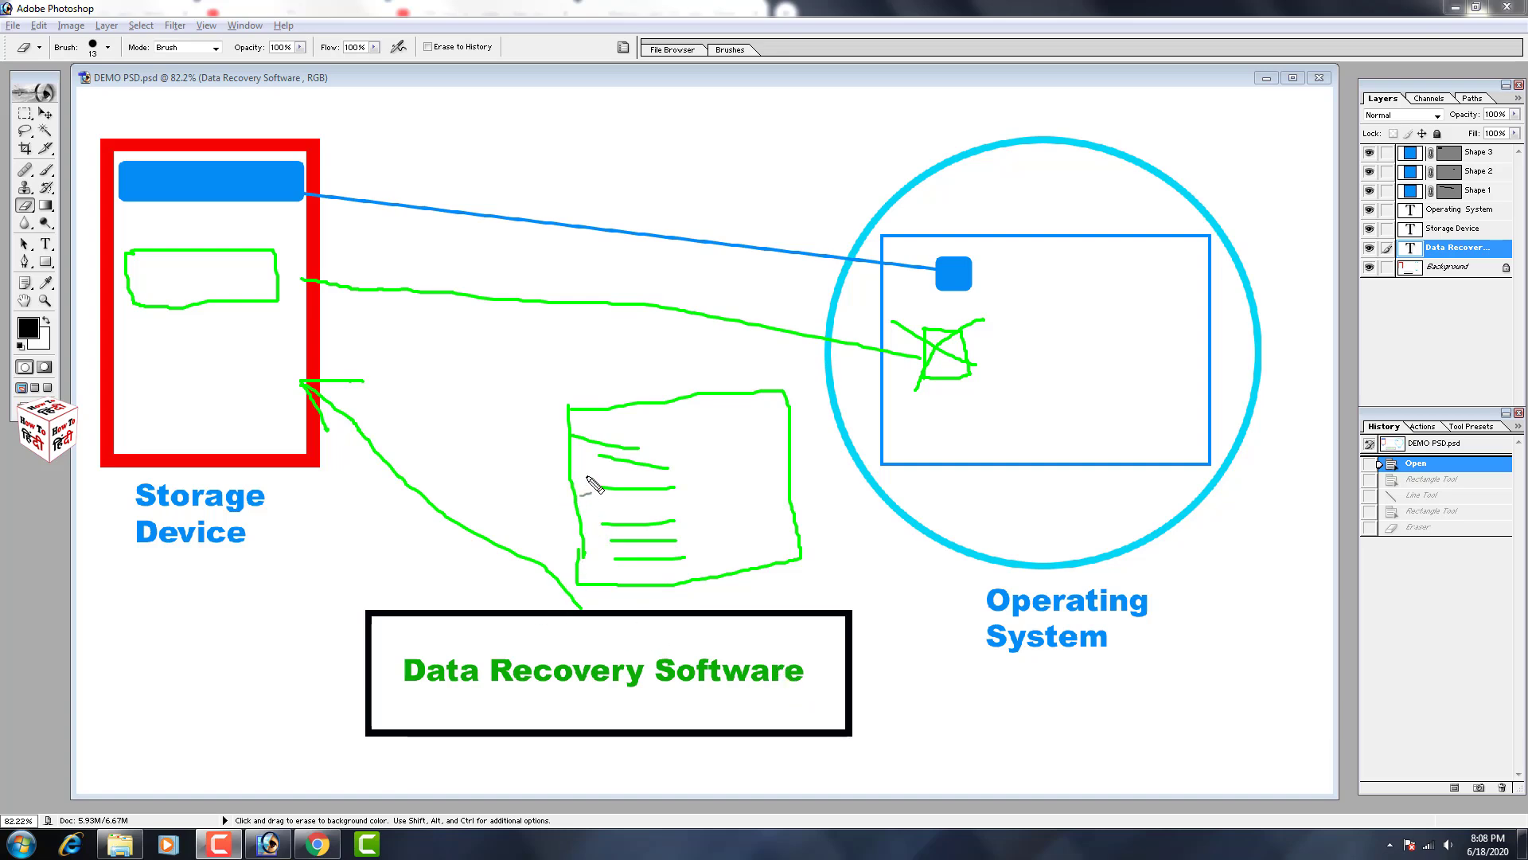
{"action": "mouse_move", "coordinate": [579, 478]}
{"action": "left_mouse_down"}
{"action": "mouse_move", "coordinate": [266, 384]}
{"action": "mouse_move", "coordinate": [277, 411]}
{"action": "left_mouse_up"}
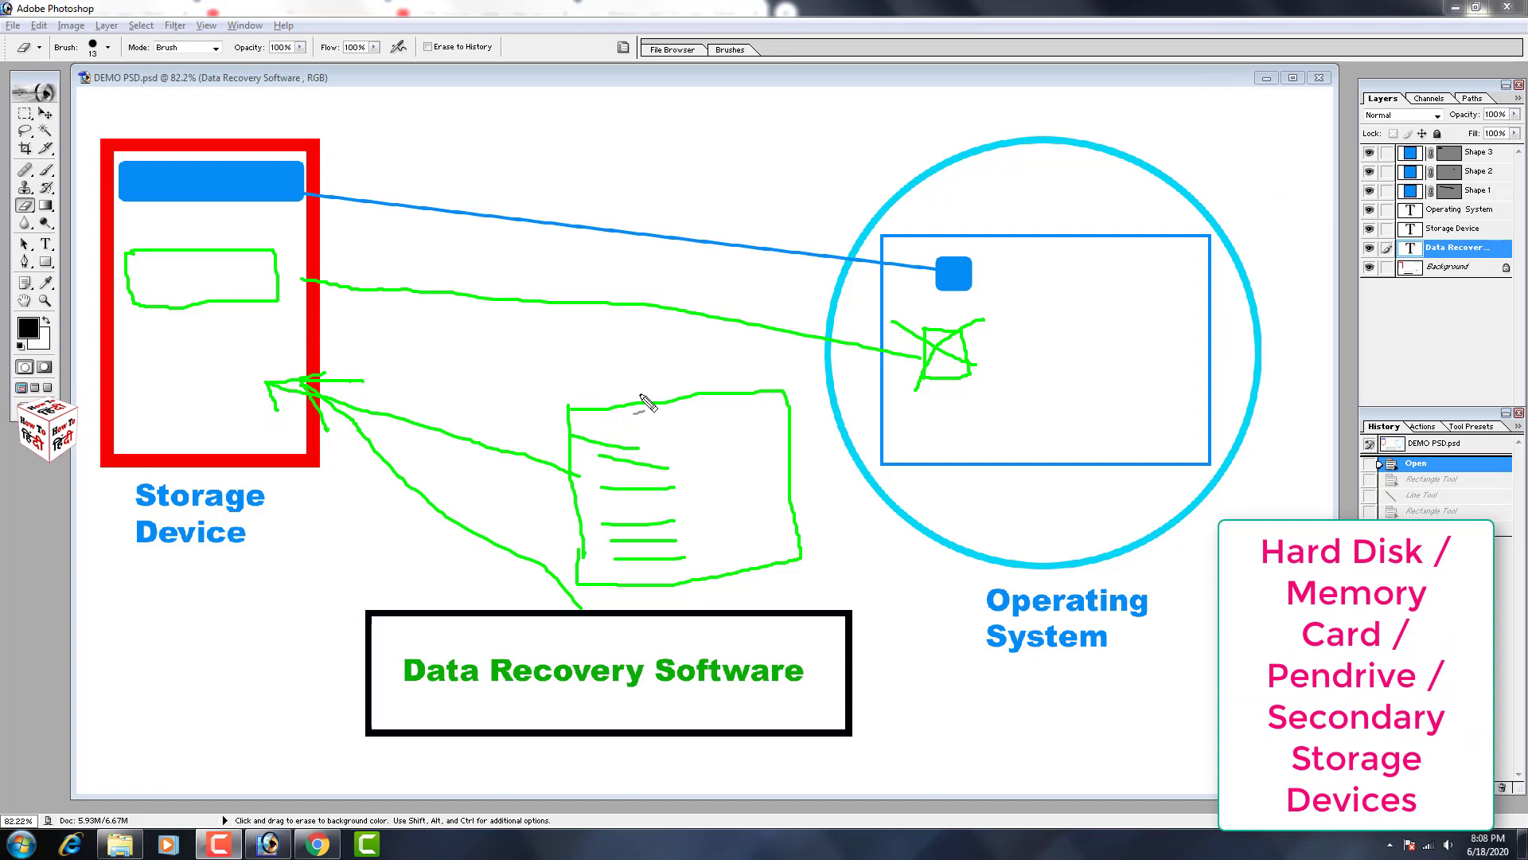
Step: Cross out the operating system's green square again, draw new file boxes beside it, and link them to two new blocks in the storage device
{"action": "mouse_move", "coordinate": [921, 345]}
{"action": "left_mouse_down"}
{"action": "mouse_move", "coordinate": [970, 365]}
{"action": "mouse_move", "coordinate": [961, 326]}
{"action": "mouse_move", "coordinate": [924, 374]}
{"action": "left_mouse_up"}
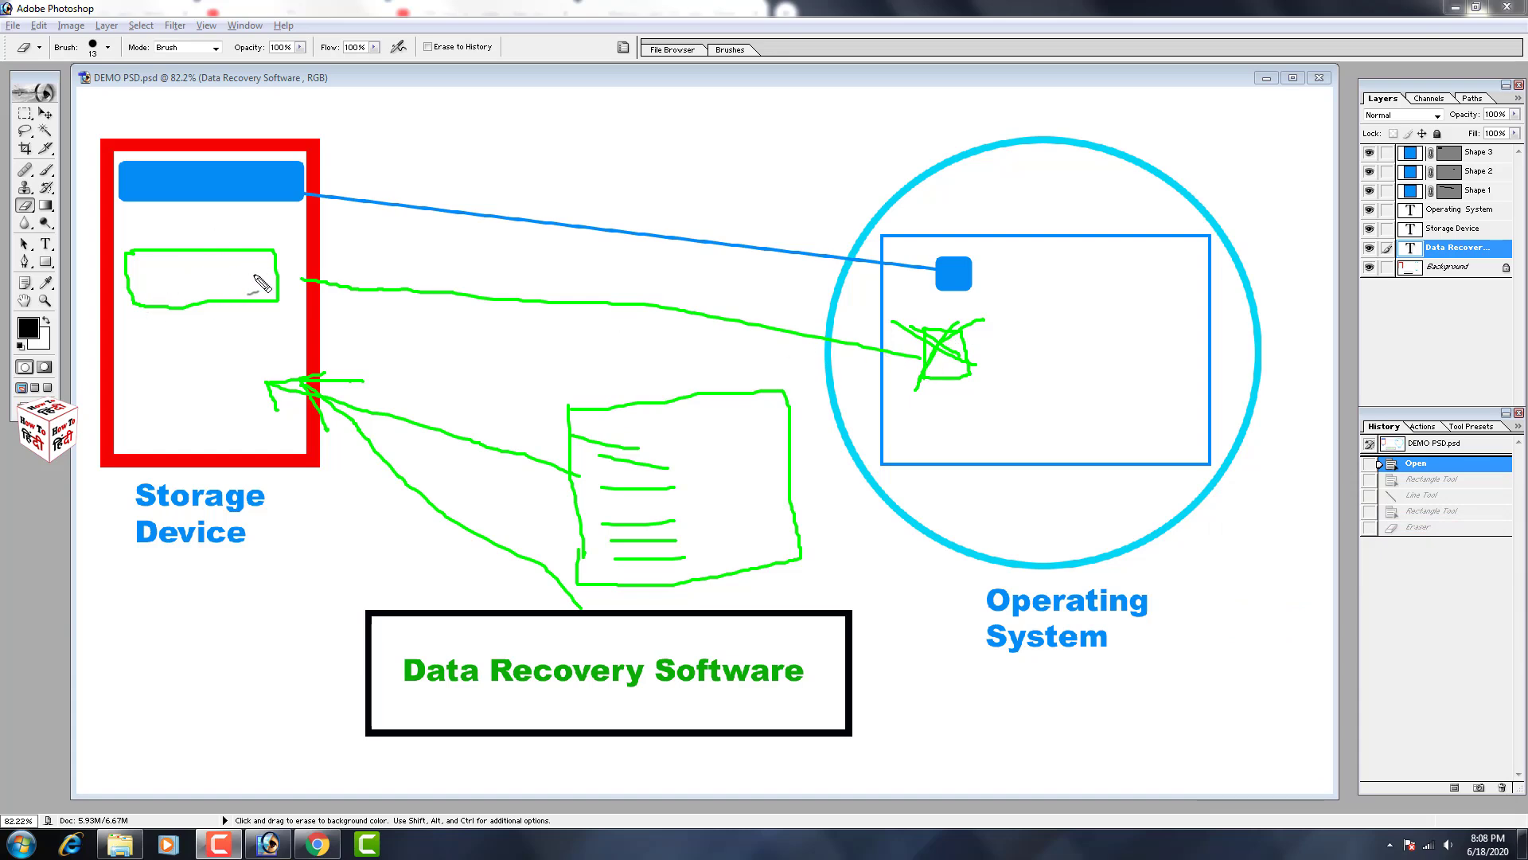
{"action": "mouse_move", "coordinate": [1011, 322]}
{"action": "left_mouse_down"}
{"action": "mouse_move", "coordinate": [1017, 372]}
{"action": "mouse_move", "coordinate": [1039, 327]}
{"action": "mouse_move", "coordinate": [1023, 379]}
{"action": "left_mouse_up"}
{"action": "mouse_move", "coordinate": [1047, 326]}
{"action": "left_mouse_down"}
{"action": "mouse_move", "coordinate": [1047, 362]}
{"action": "mouse_move", "coordinate": [1067, 374]}
{"action": "mouse_move", "coordinate": [689, 363]}
{"action": "left_mouse_up"}
{"action": "left_click_drag", "start_coordinate": [549, 352], "coordinate": [265, 350]}
{"action": "mouse_move", "coordinate": [142, 335]}
{"action": "left_mouse_down"}
{"action": "mouse_move", "coordinate": [142, 363]}
{"action": "mouse_move", "coordinate": [255, 320]}
{"action": "mouse_move", "coordinate": [208, 362]}
{"action": "mouse_move", "coordinate": [144, 362]}
{"action": "mouse_move", "coordinate": [155, 446]}
{"action": "left_mouse_up"}
{"action": "mouse_move", "coordinate": [154, 390]}
{"action": "left_mouse_down"}
{"action": "mouse_move", "coordinate": [243, 398]}
{"action": "mouse_move", "coordinate": [247, 432]}
{"action": "mouse_move", "coordinate": [156, 437]}
{"action": "left_mouse_up"}
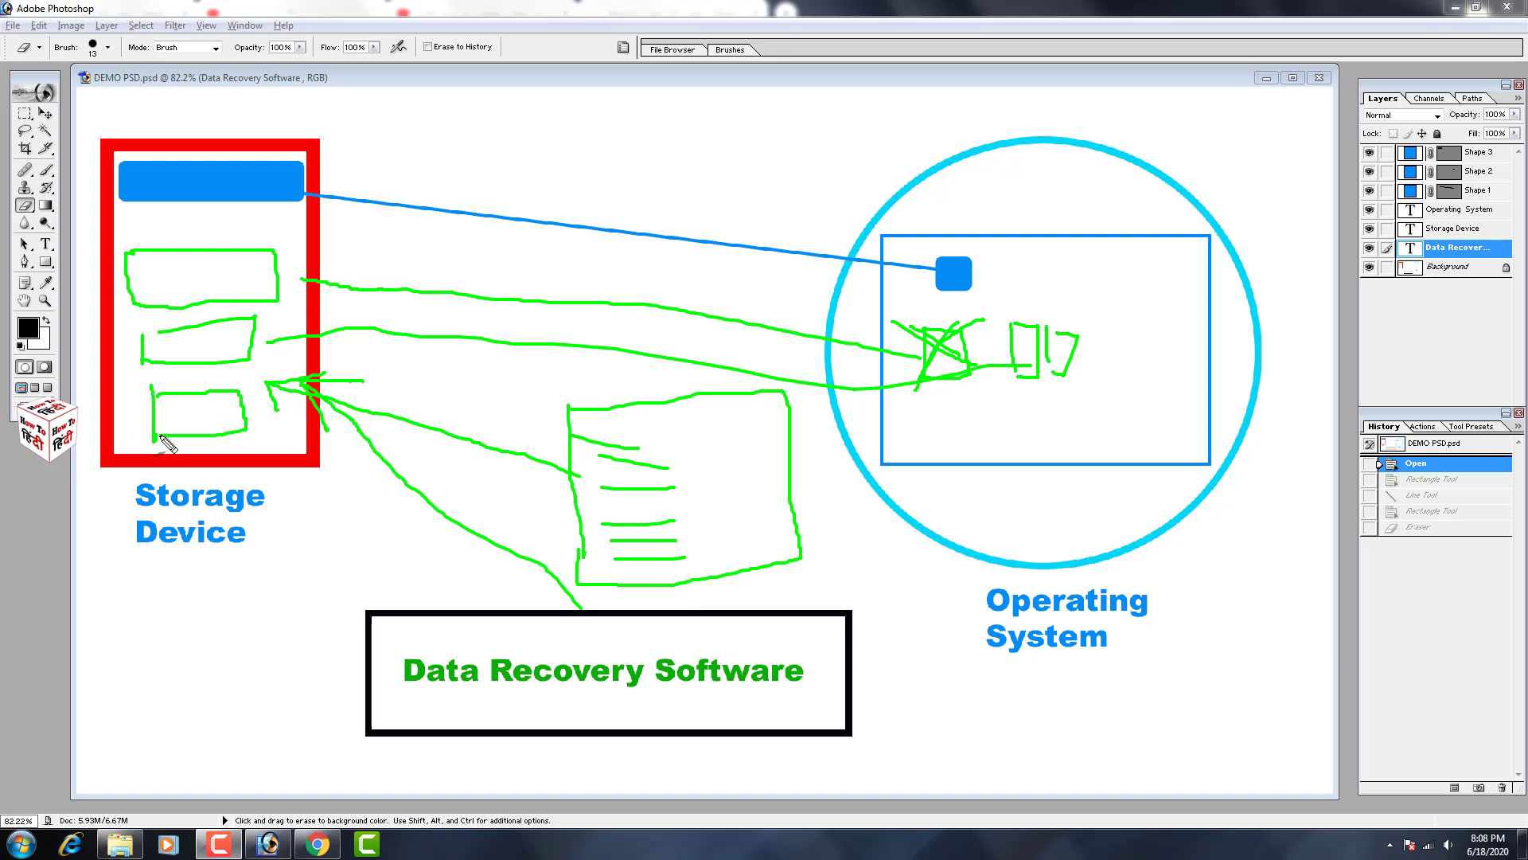
Step: Scribble over the uppermost green block in the storage device to mark its data as overwritten
{"action": "left_click_drag", "start_coordinate": [163, 271], "coordinate": [231, 267]}
{"action": "mouse_move", "coordinate": [172, 271]}
{"action": "left_mouse_down"}
{"action": "mouse_move", "coordinate": [235, 272]}
{"action": "mouse_move", "coordinate": [288, 243]}
{"action": "left_mouse_up"}
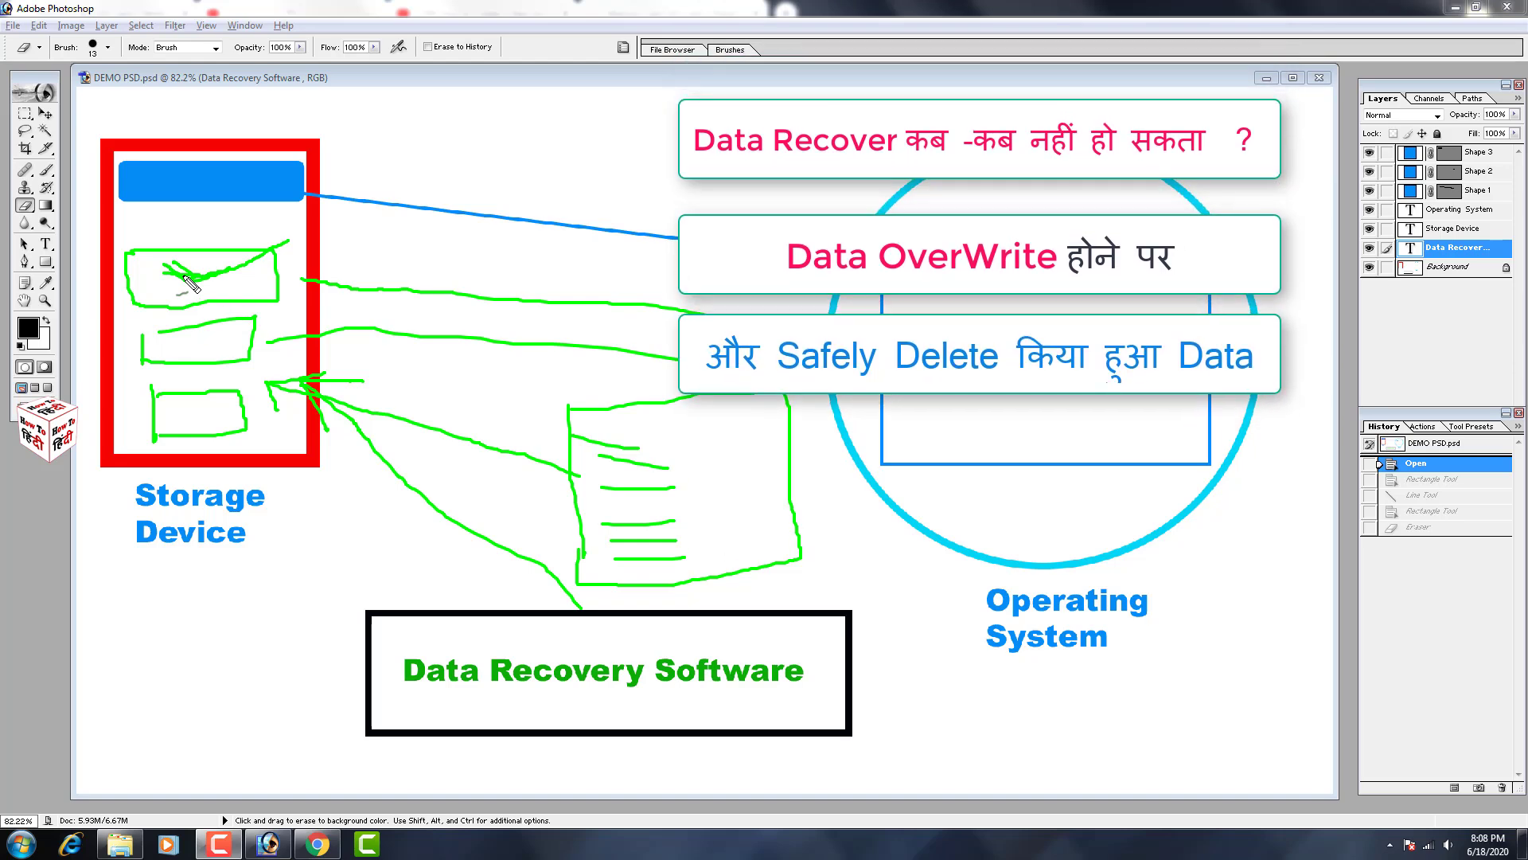
{"action": "mouse_move", "coordinate": [126, 229]}
{"action": "left_mouse_down"}
{"action": "mouse_move", "coordinate": [143, 434]}
{"action": "mouse_move", "coordinate": [278, 434]}
{"action": "mouse_move", "coordinate": [296, 303]}
{"action": "mouse_move", "coordinate": [287, 232]}
{"action": "mouse_move", "coordinate": [242, 249]}
{"action": "mouse_move", "coordinate": [115, 224]}
{"action": "left_mouse_up"}
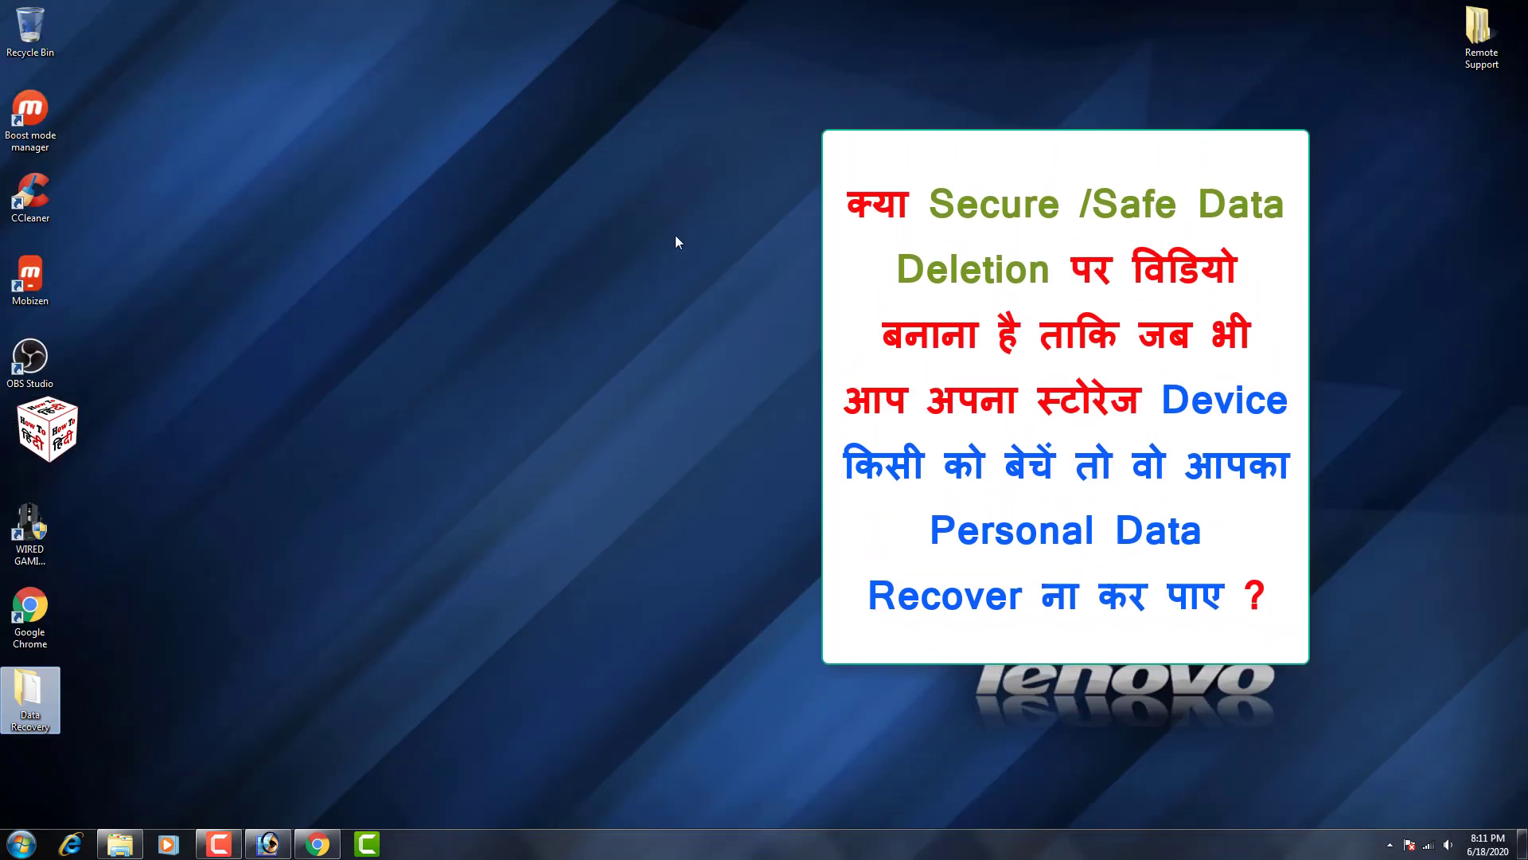
Step: Create a new Microsoft Office Word document on the desktop, keep its default name, and move its icon slightly up
{"action": "right_click", "coordinate": [669, 219]}
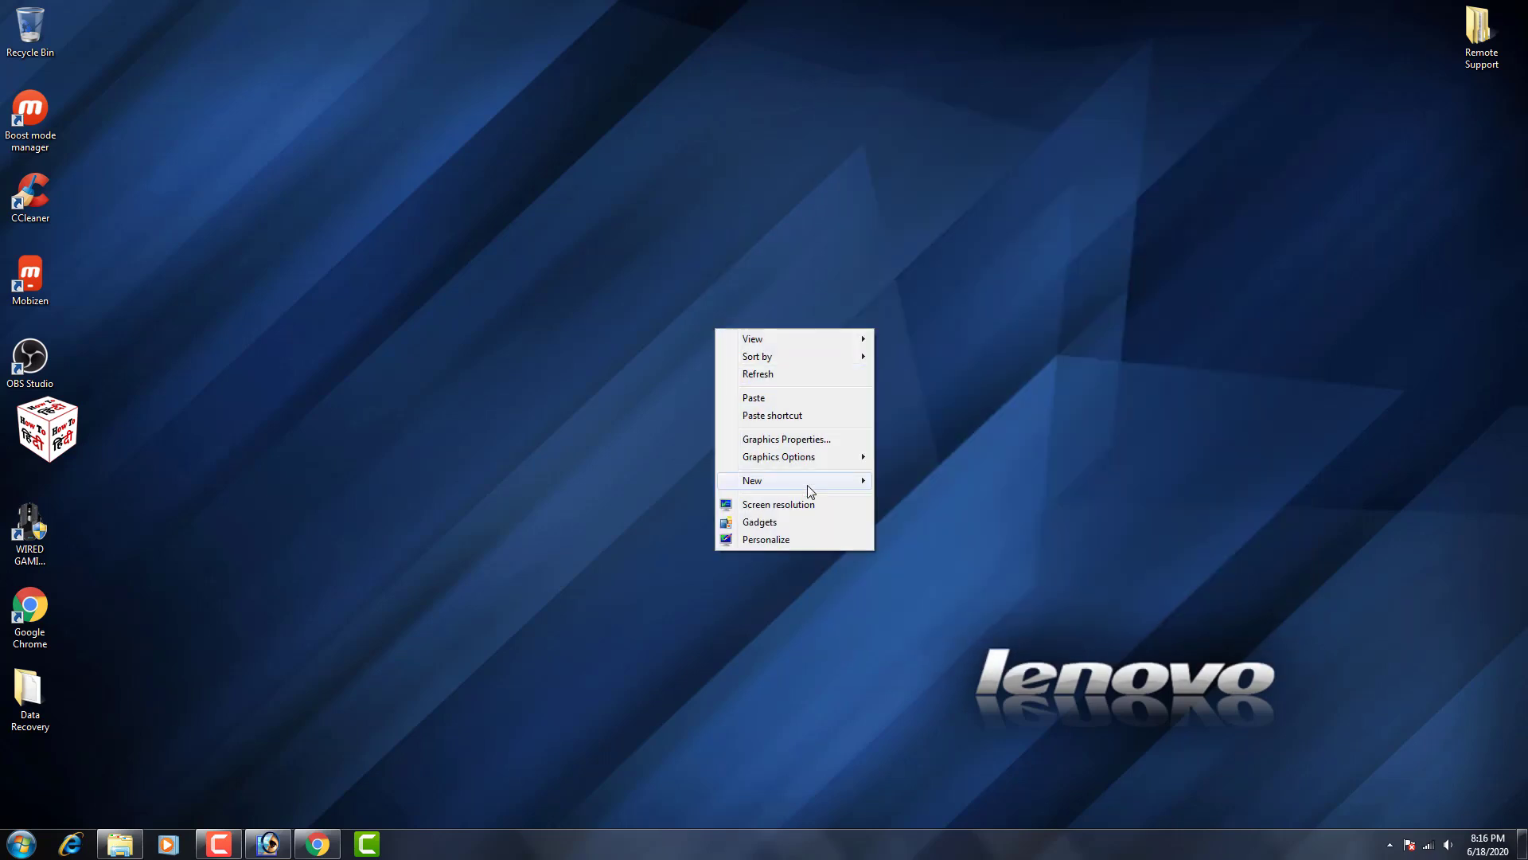
{"action": "mouse_move", "coordinate": [764, 480]}
{"action": "left_click", "coordinate": [967, 574]}
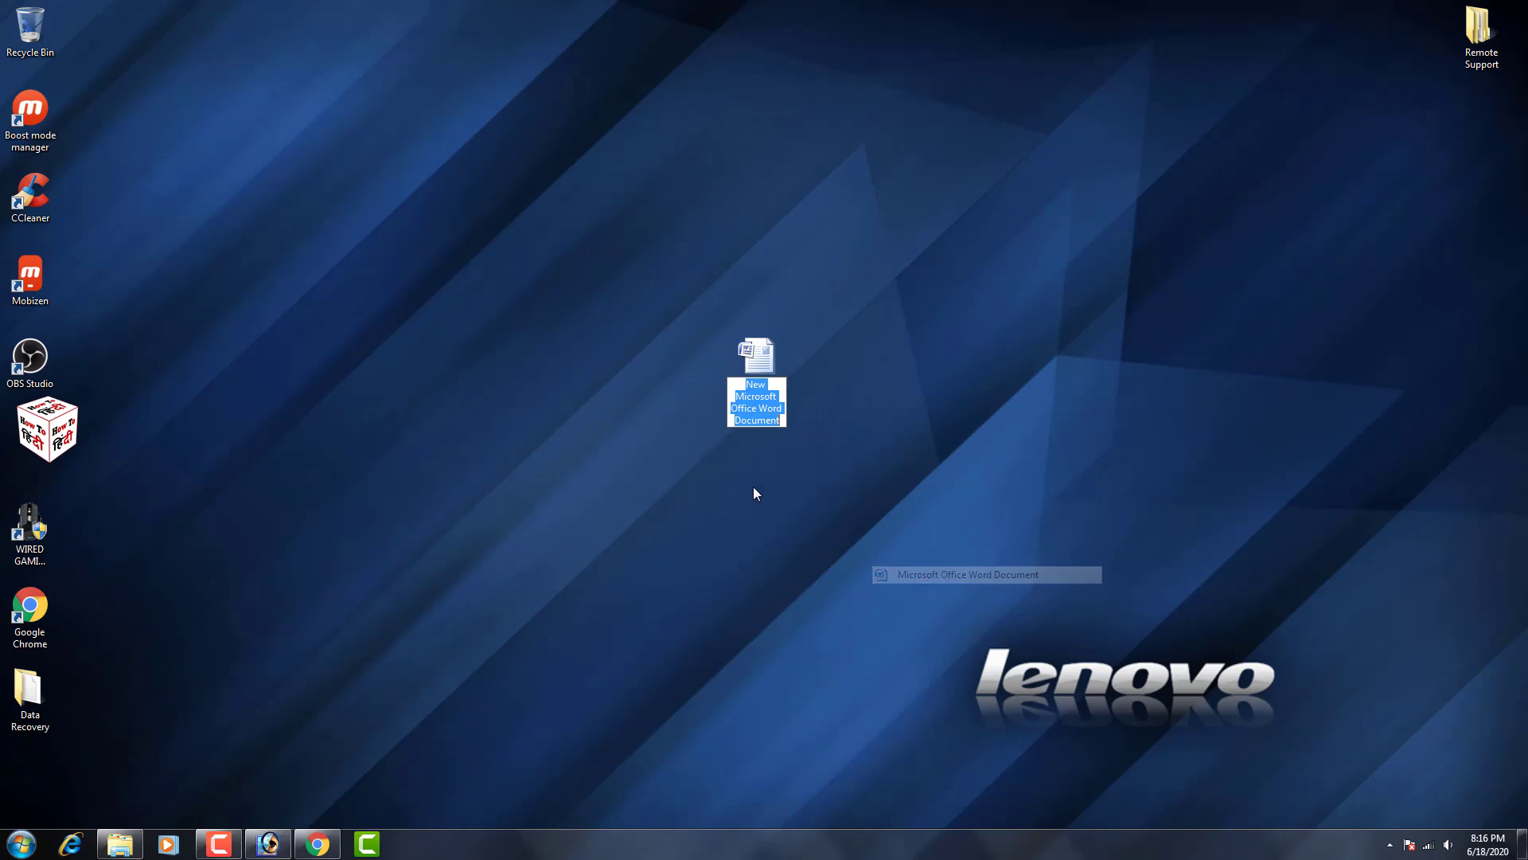
{"action": "key", "text": "Return"}
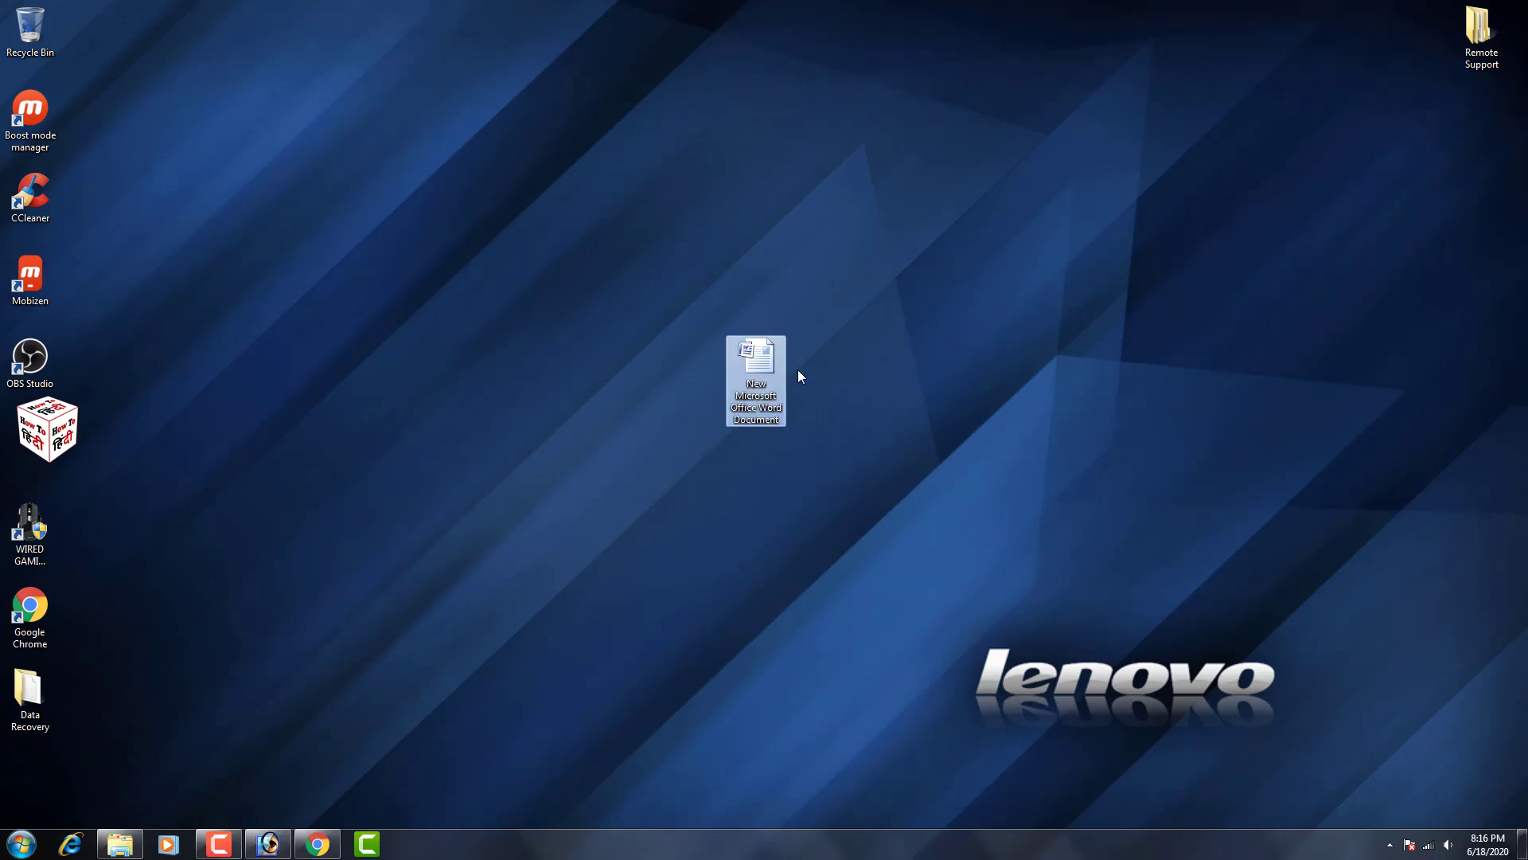
{"action": "left_click_drag", "start_coordinate": [768, 363], "coordinate": [767, 320]}
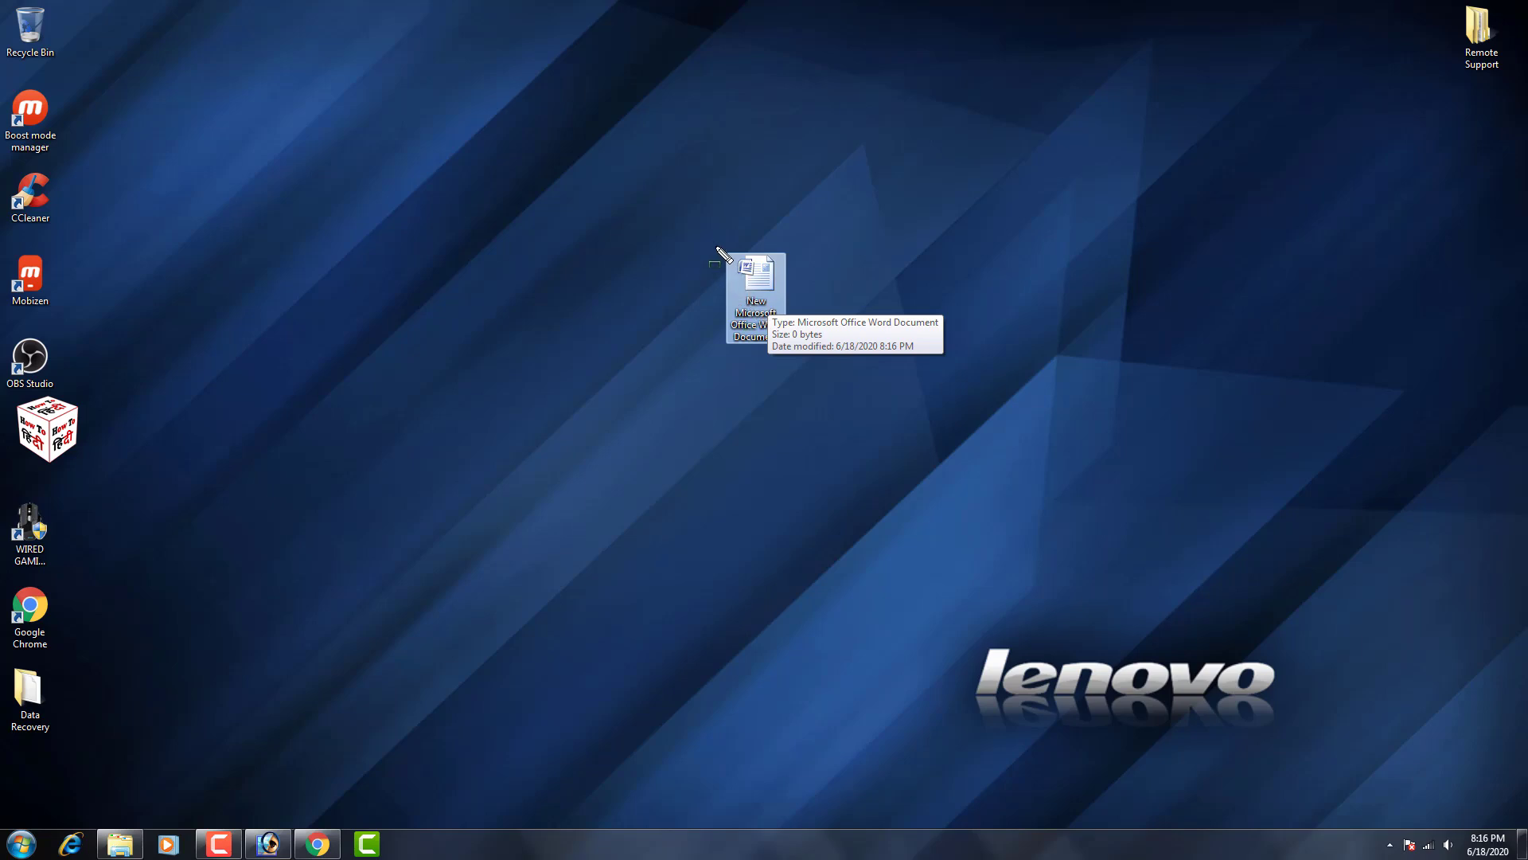
Step: Outline the new Word document's icon with a green rectangle annotation
{"action": "left_click_drag", "start_coordinate": [705, 232], "coordinate": [812, 366]}
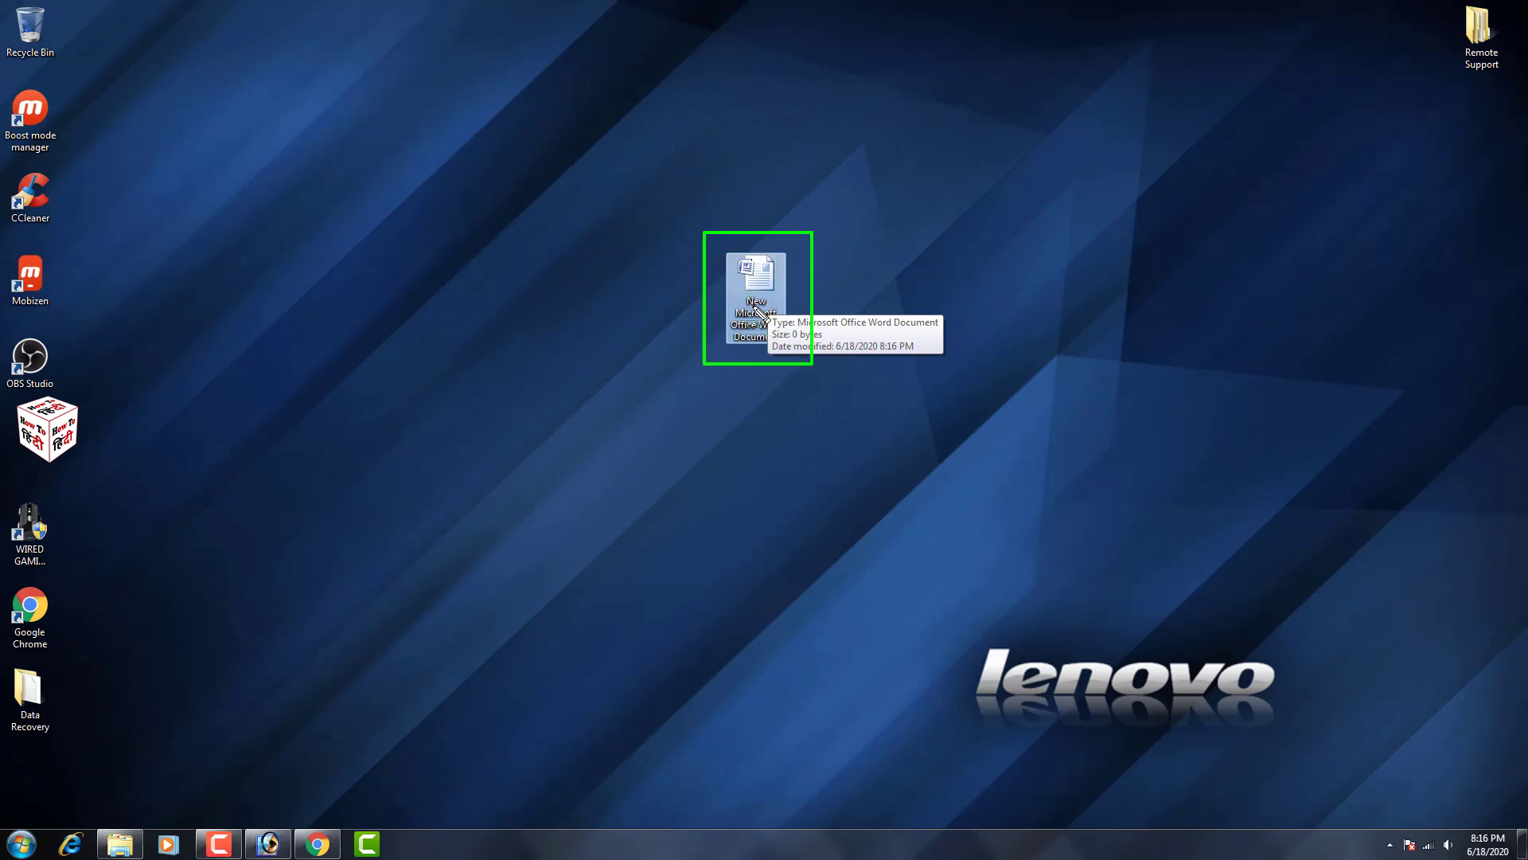
{"action": "left_click_drag", "start_coordinate": [736, 253], "coordinate": [782, 293]}
{"action": "key", "text": "Escape"}
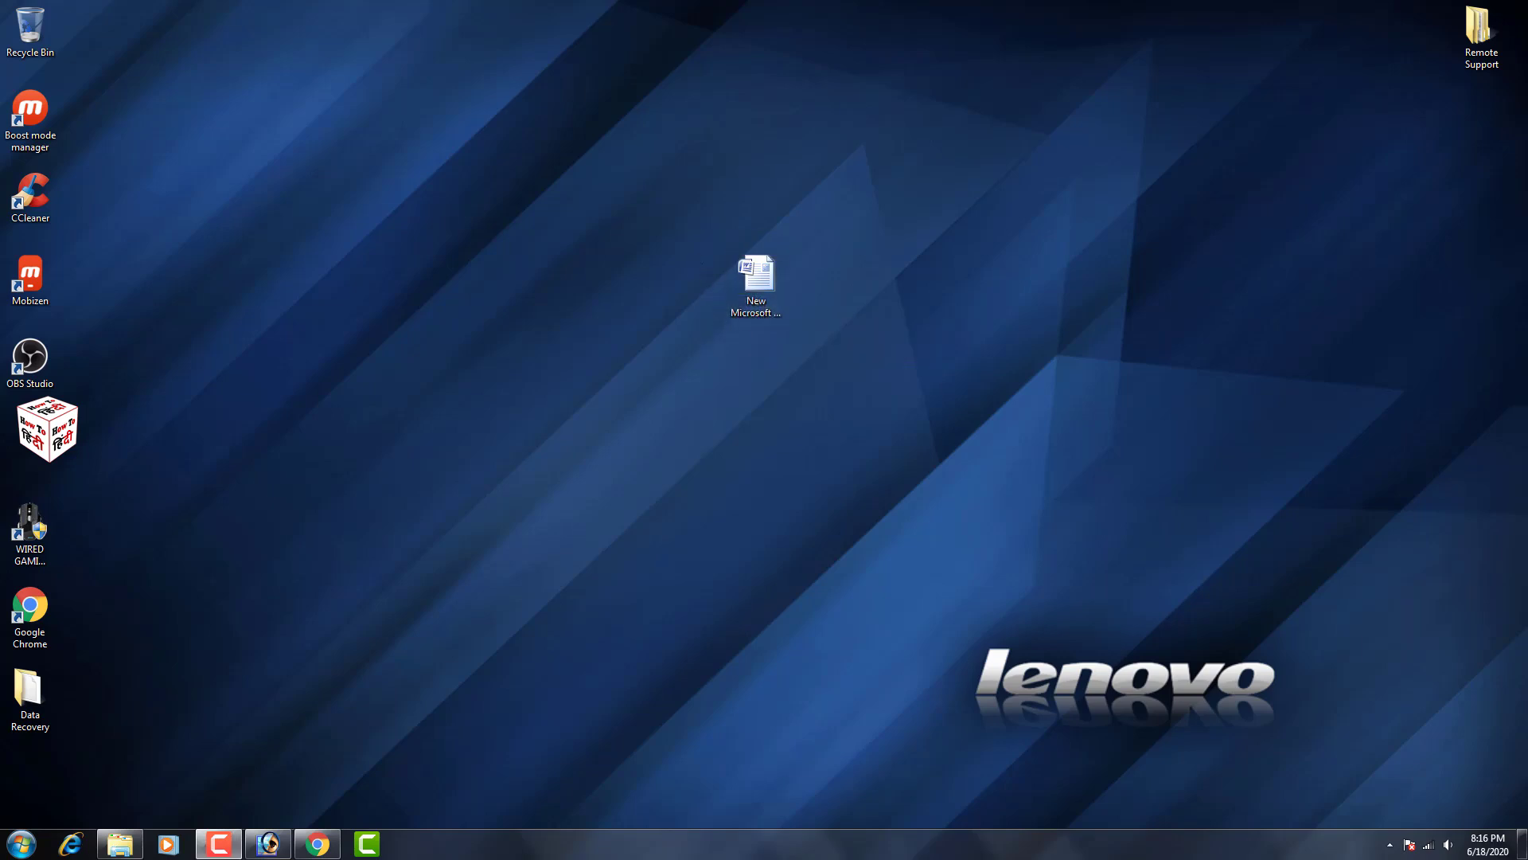
{"action": "mouse_move", "coordinate": [700, 233]}
{"action": "left_mouse_down"}
{"action": "mouse_move", "coordinate": [760, 310]}
{"action": "mouse_move", "coordinate": [804, 330]}
{"action": "left_mouse_up"}
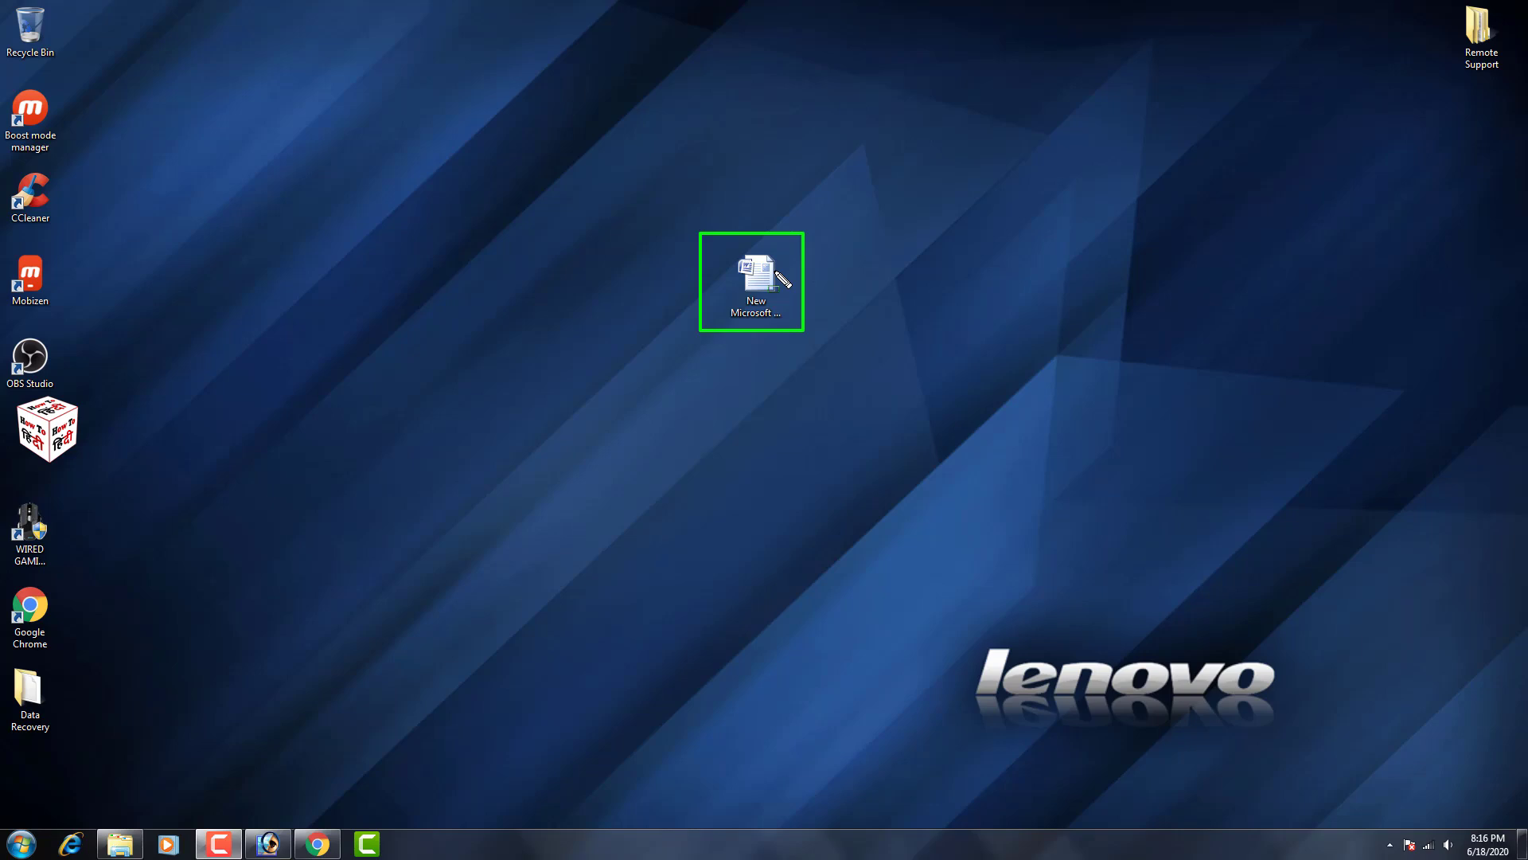
Step: Delete the new Word document from the desktop to the Recycle Bin
{"action": "left_click", "coordinate": [753, 292]}
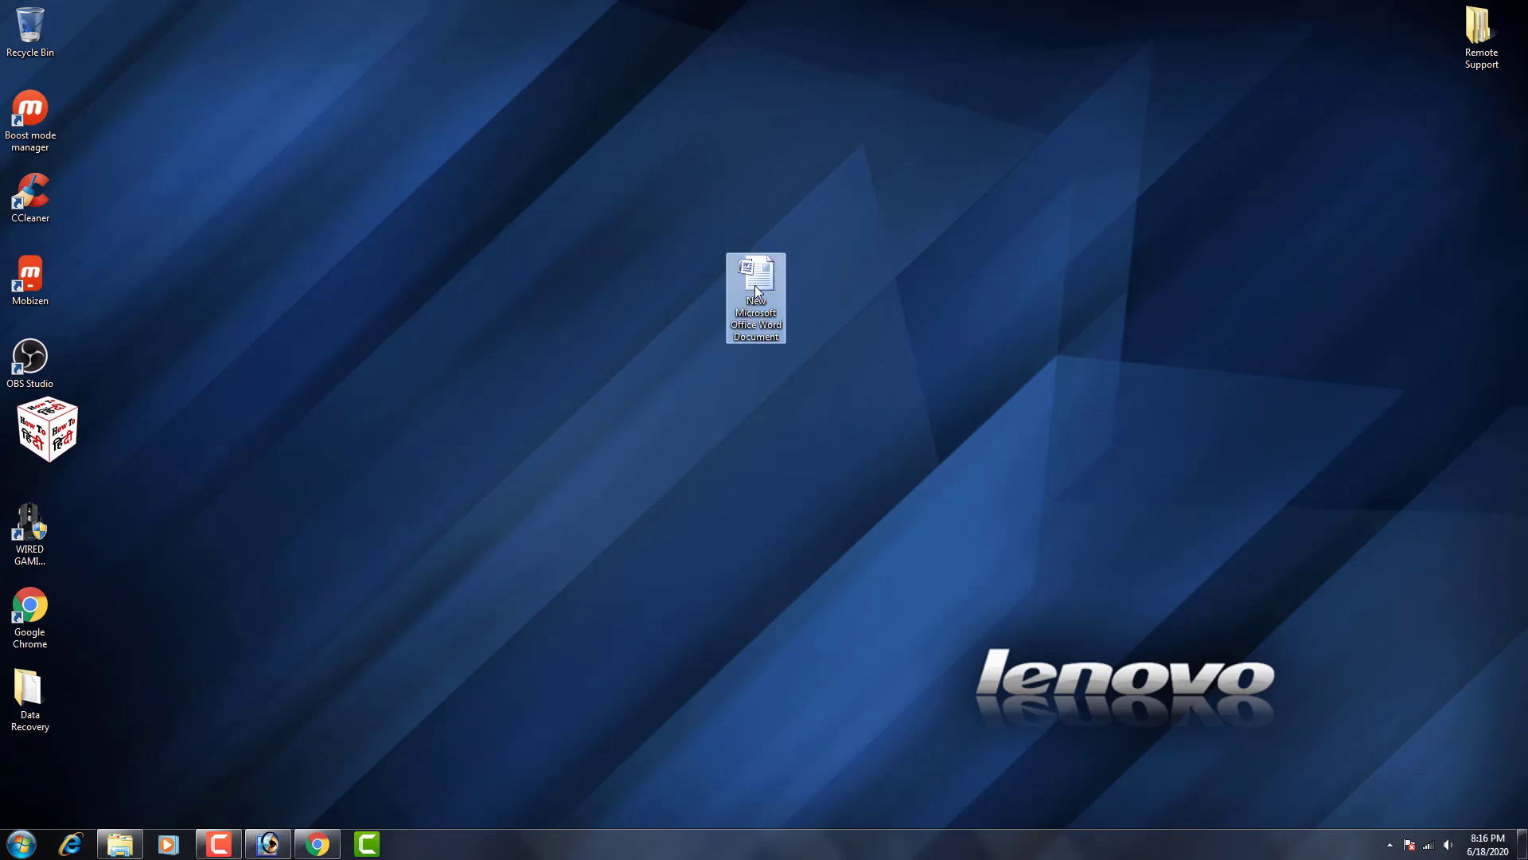
{"action": "right_click", "coordinate": [755, 286]}
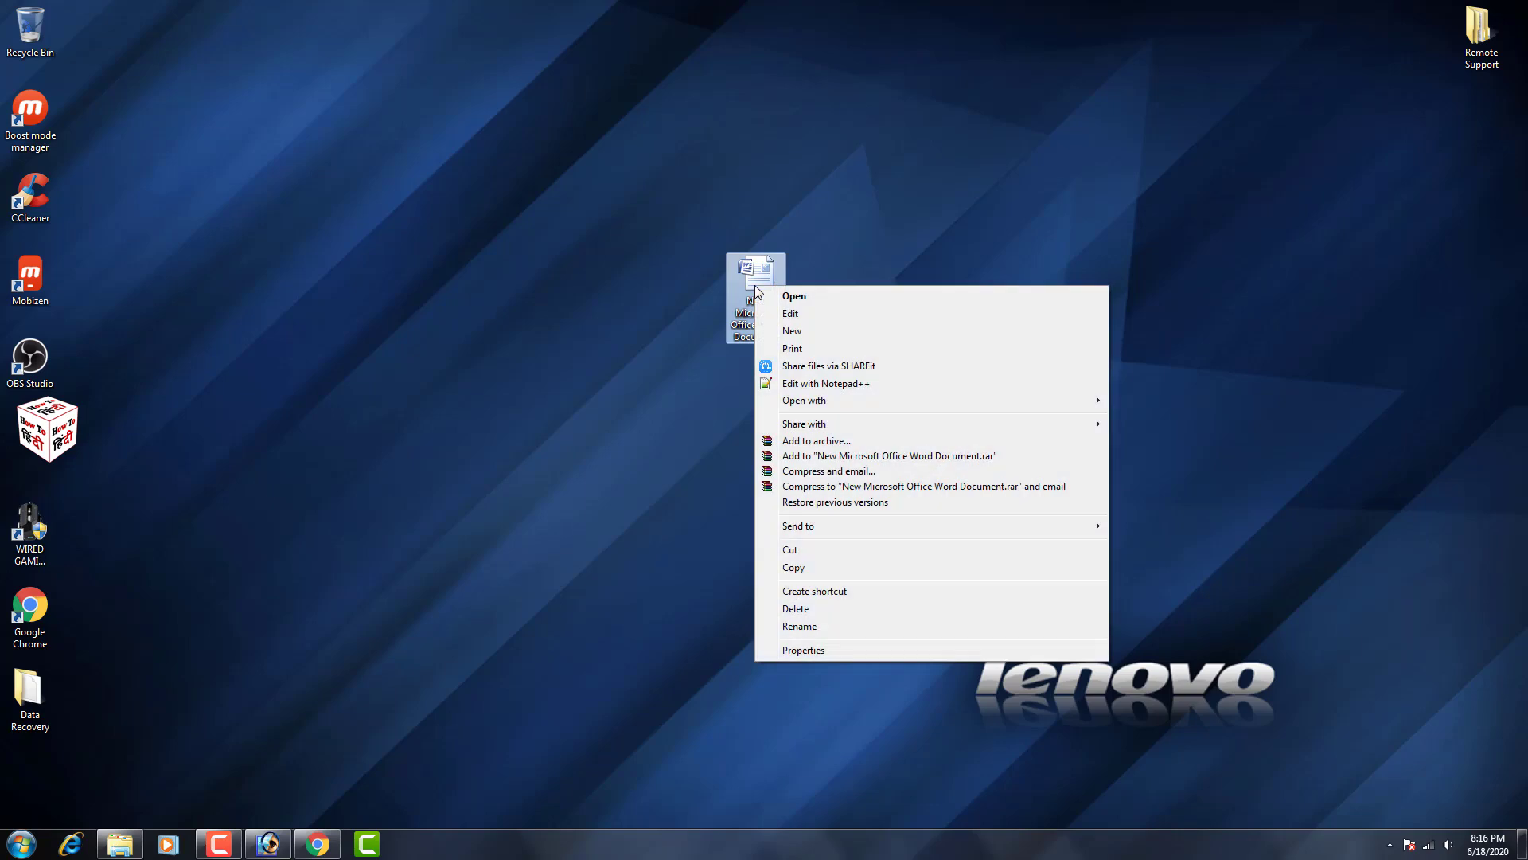
{"action": "left_click", "coordinate": [819, 609]}
{"action": "left_click", "coordinate": [818, 481]}
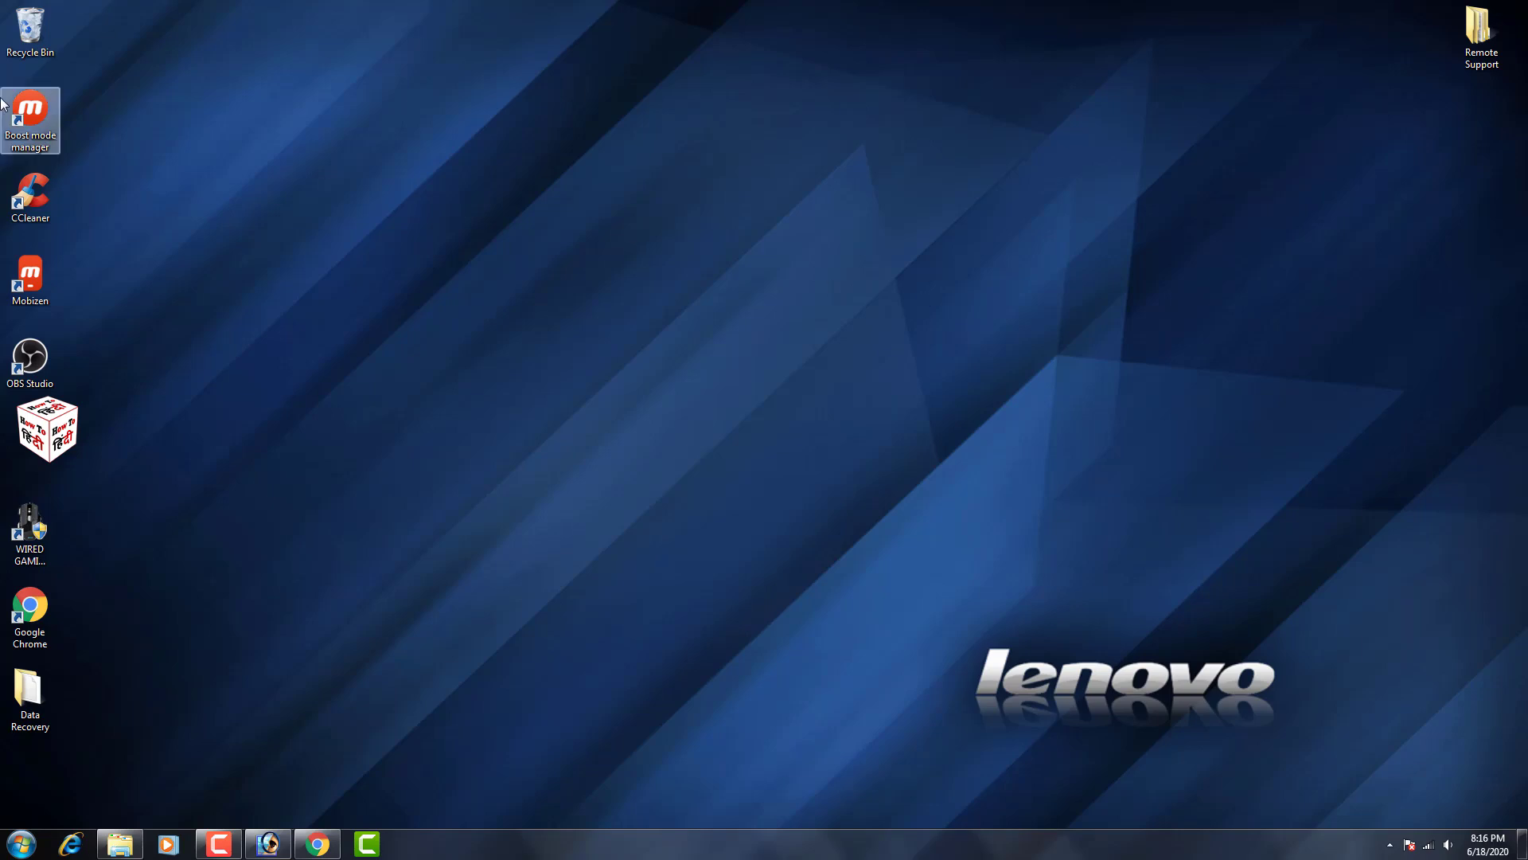
Step: Restore the deleted Word document from the Recycle Bin and close the Recycle Bin window
{"action": "double_click", "coordinate": [30, 30]}
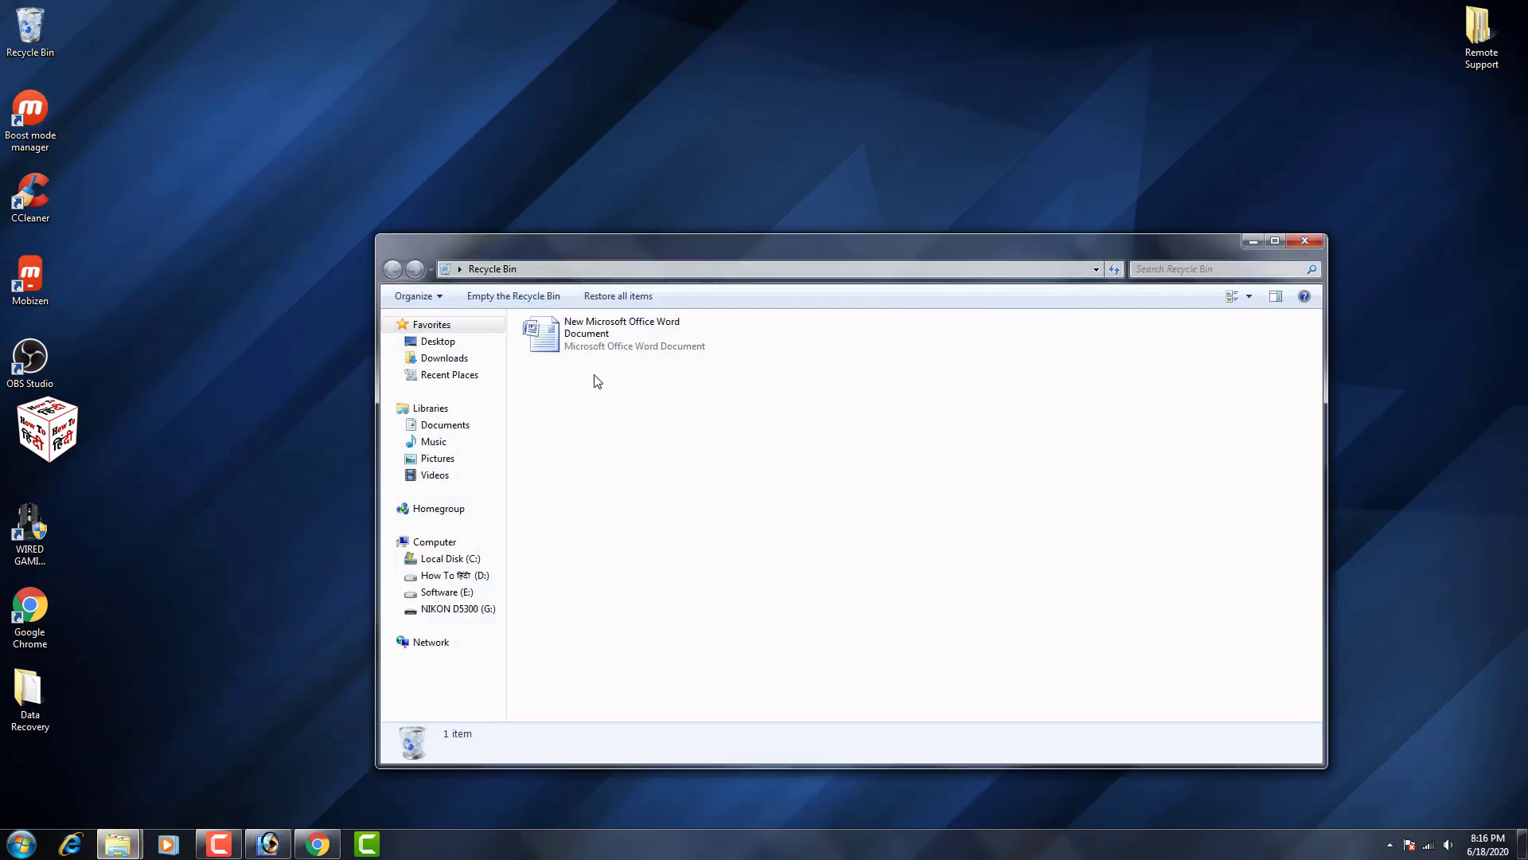
{"action": "left_click", "coordinate": [601, 339]}
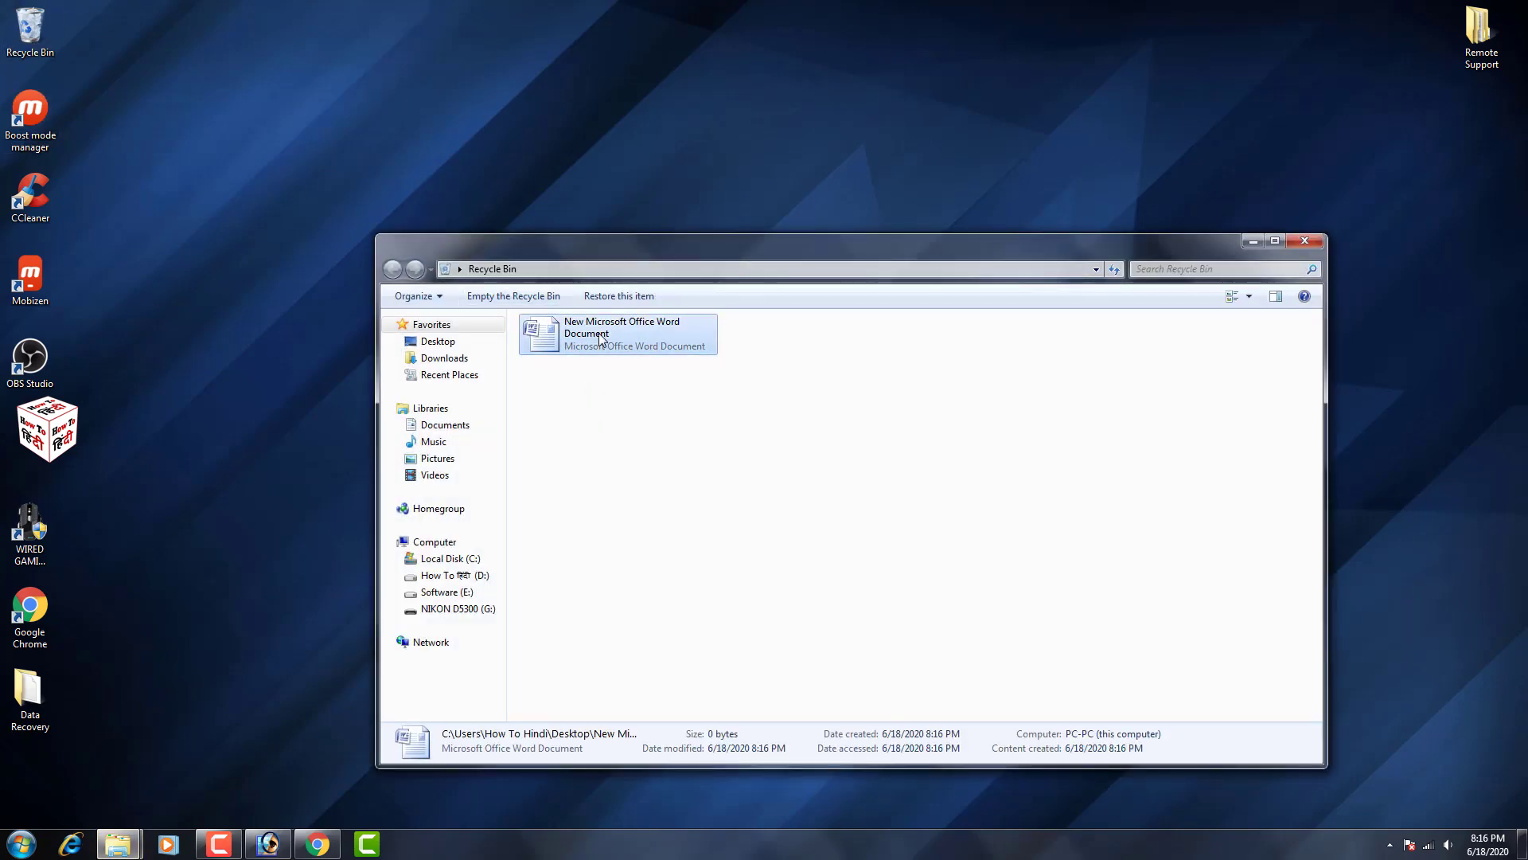
{"action": "right_click", "coordinate": [601, 339]}
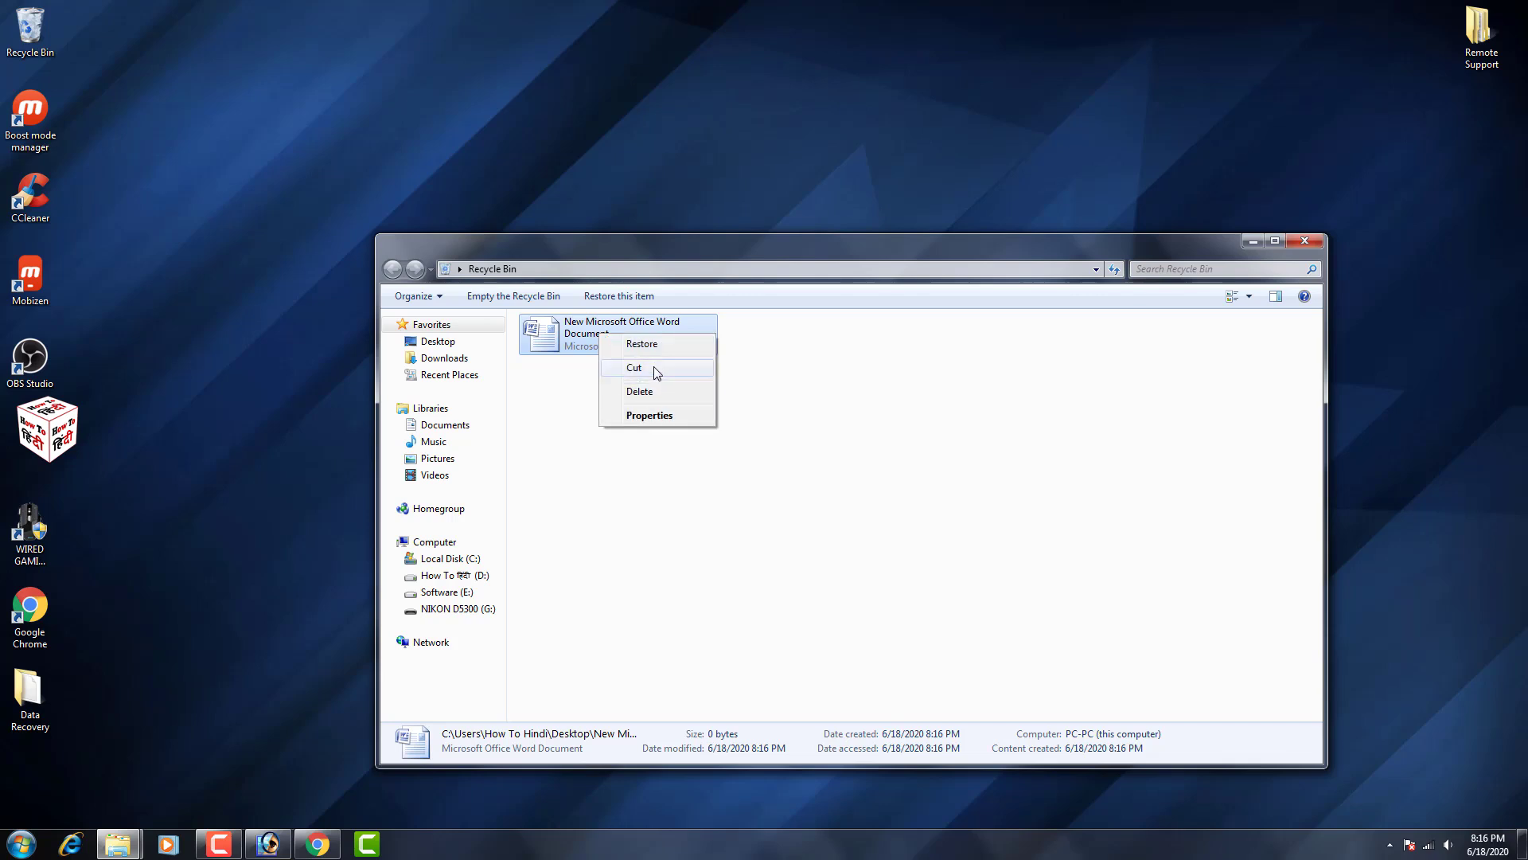
{"action": "left_click", "coordinate": [642, 344]}
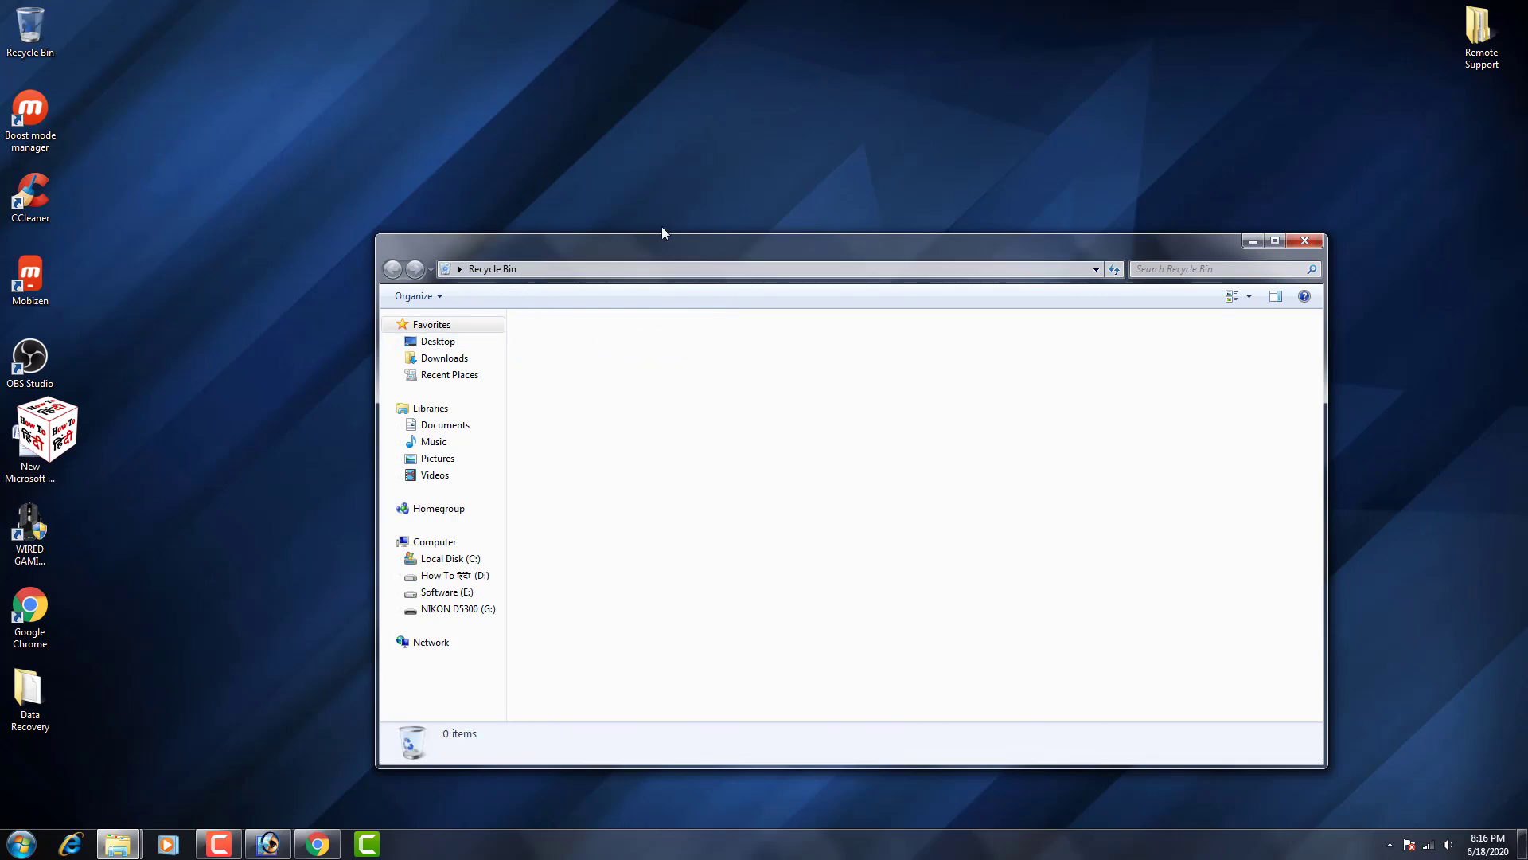
{"action": "left_click", "coordinate": [1304, 241]}
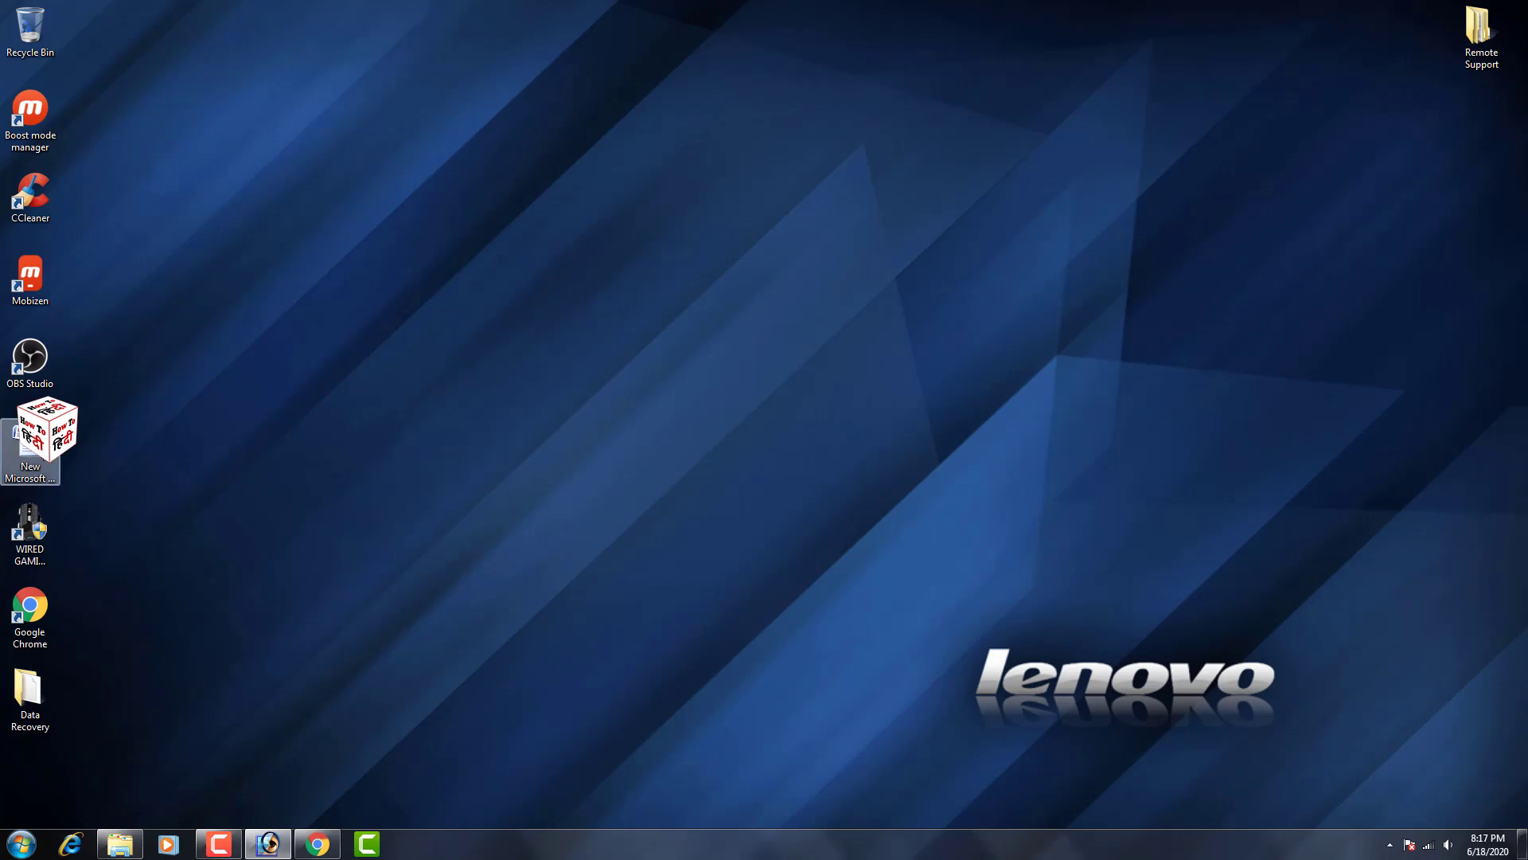
Step: Move the restored Word document back to the Recycle Bin and permanently delete it from there
{"action": "left_click", "coordinate": [645, 315]}
{"action": "left_click_drag", "start_coordinate": [646, 303], "coordinate": [35, 34]}
{"action": "double_click", "coordinate": [38, 19]}
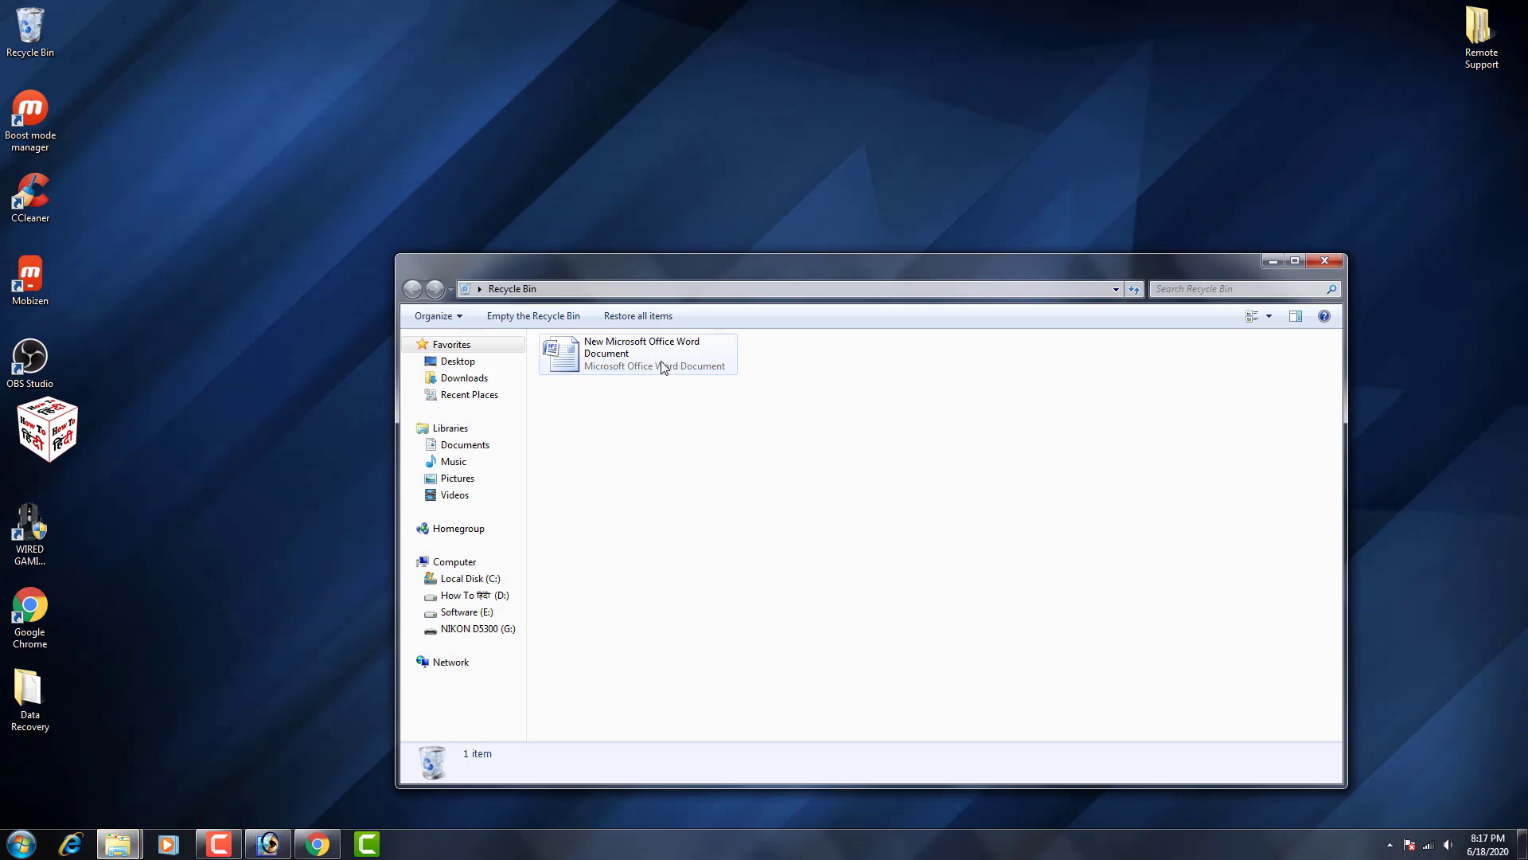
{"action": "left_click", "coordinate": [663, 367]}
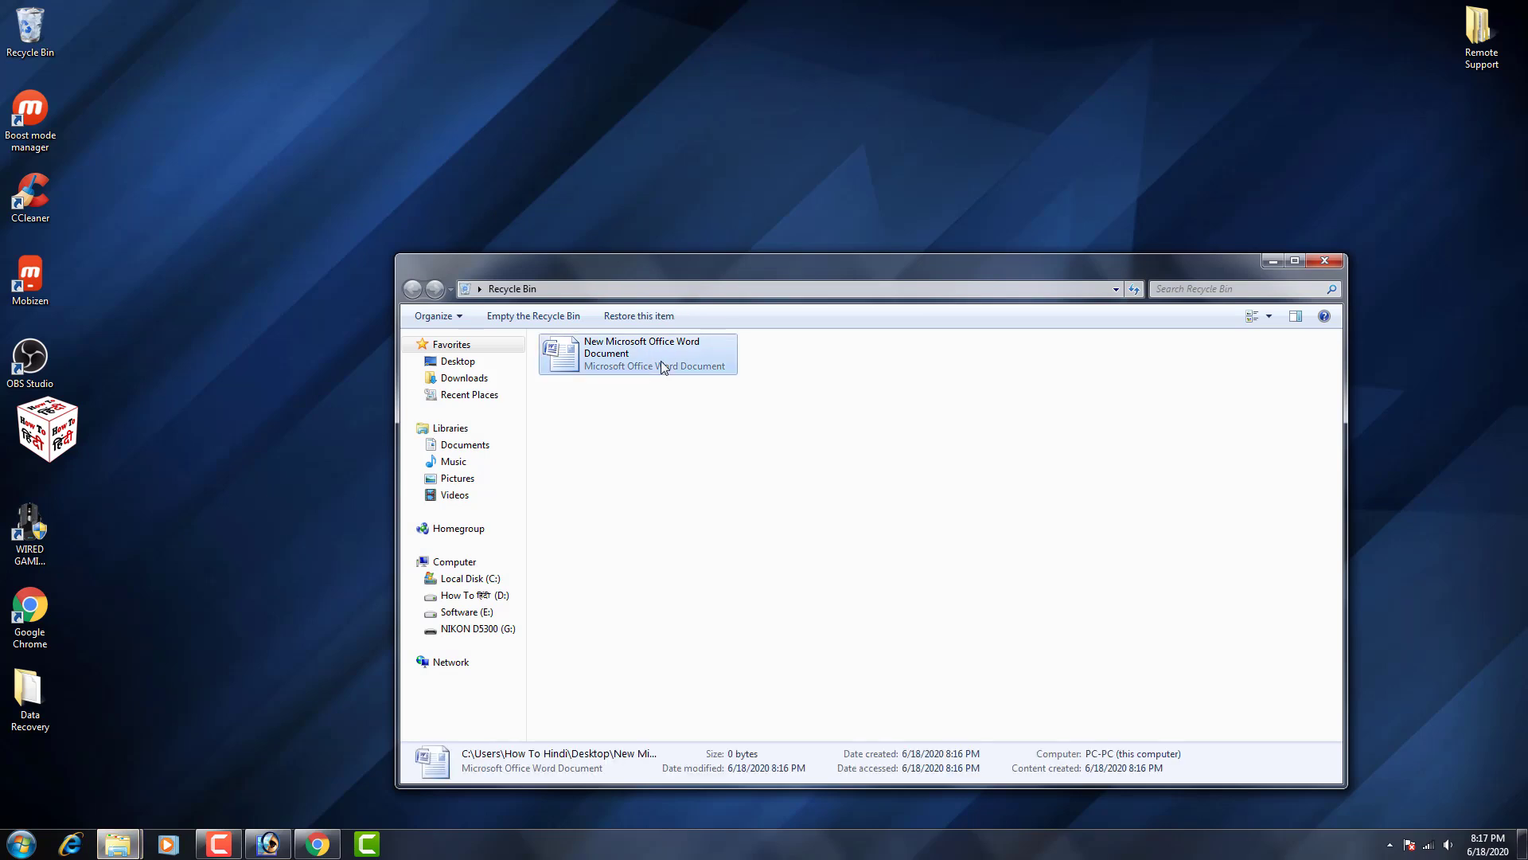
{"action": "key", "text": "Delete"}
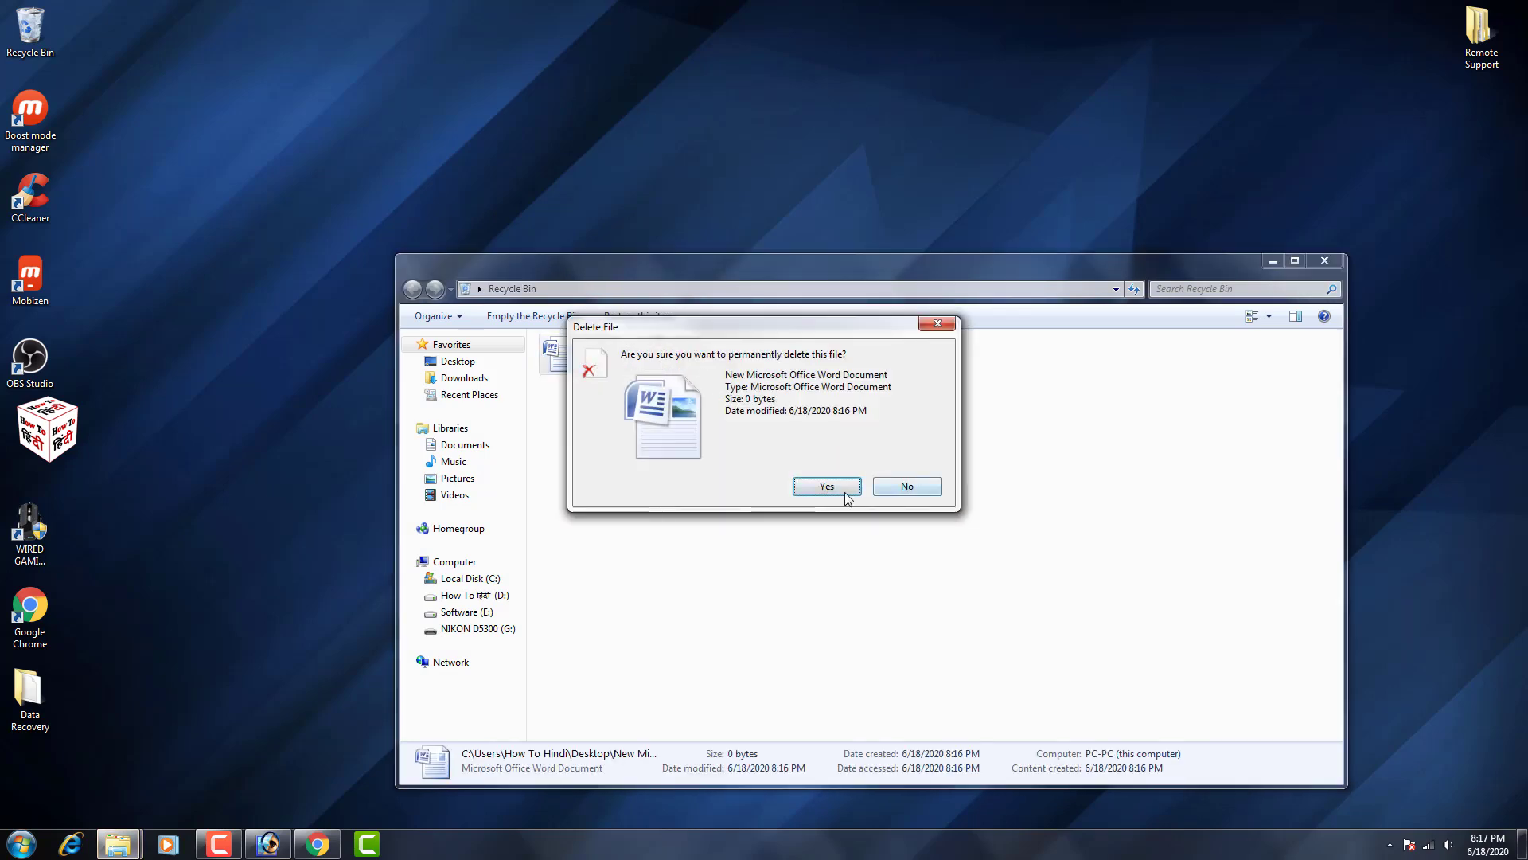
{"action": "left_click", "coordinate": [834, 494]}
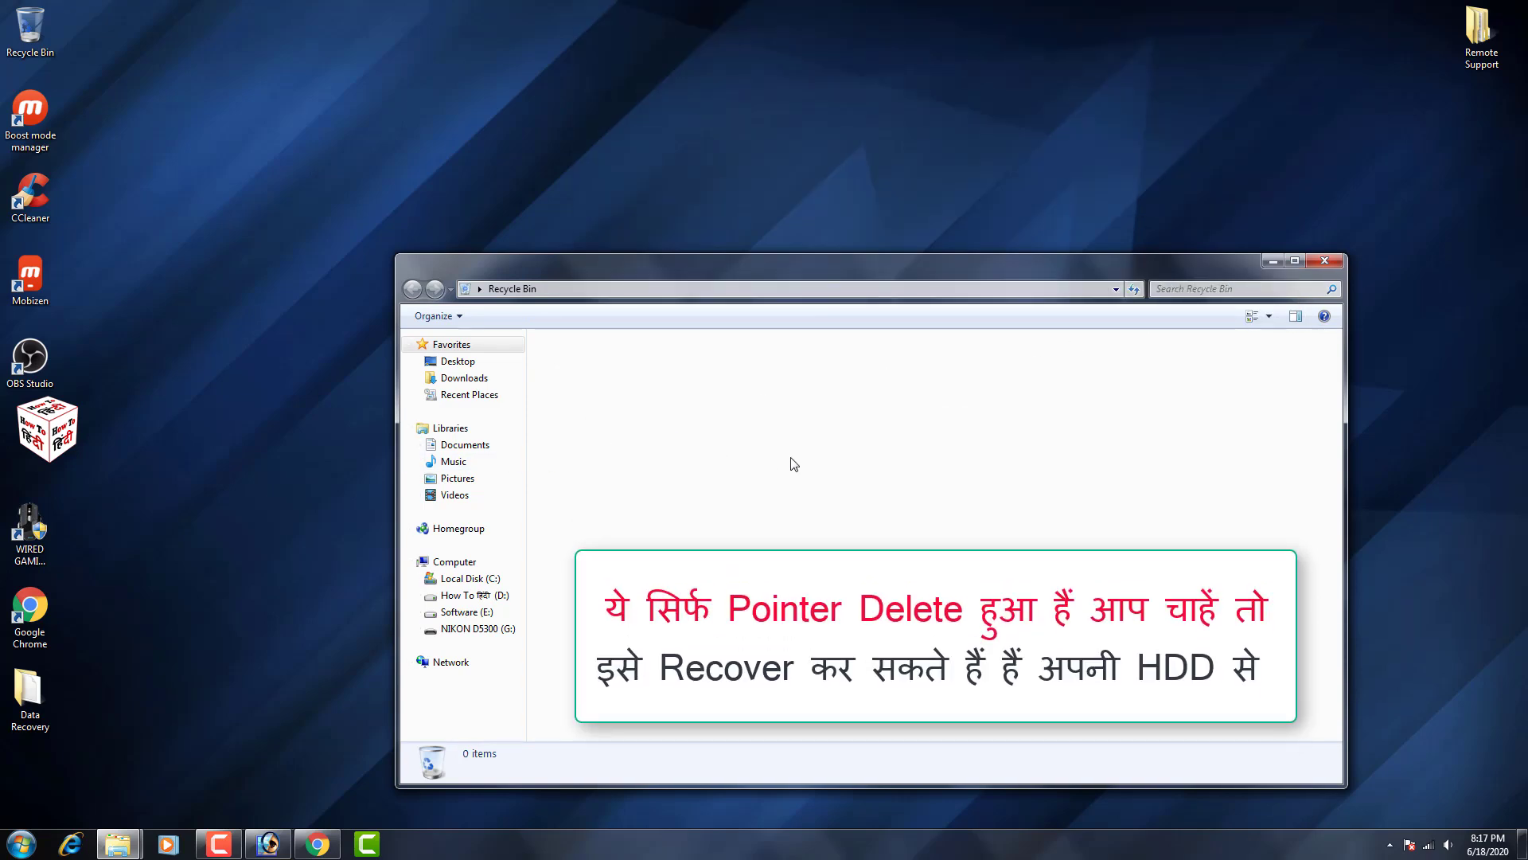
{"action": "left_click", "coordinate": [1325, 261]}
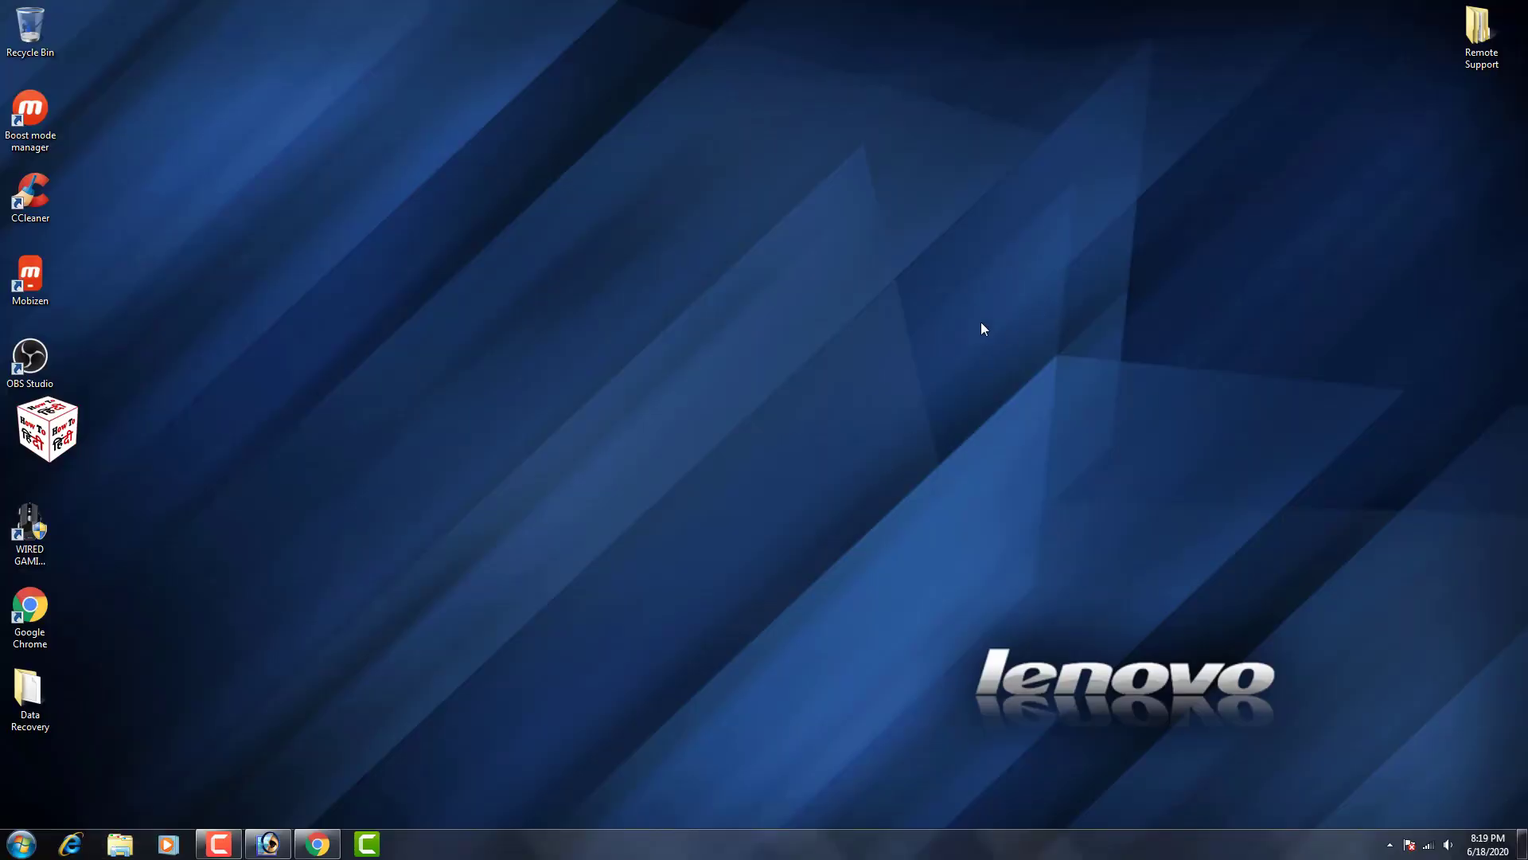
Step: Open the NIKON D5300 (G:) memory card in Windows Explorer, dismissing the AutoPlay prompt
{"action": "left_click", "coordinate": [121, 845]}
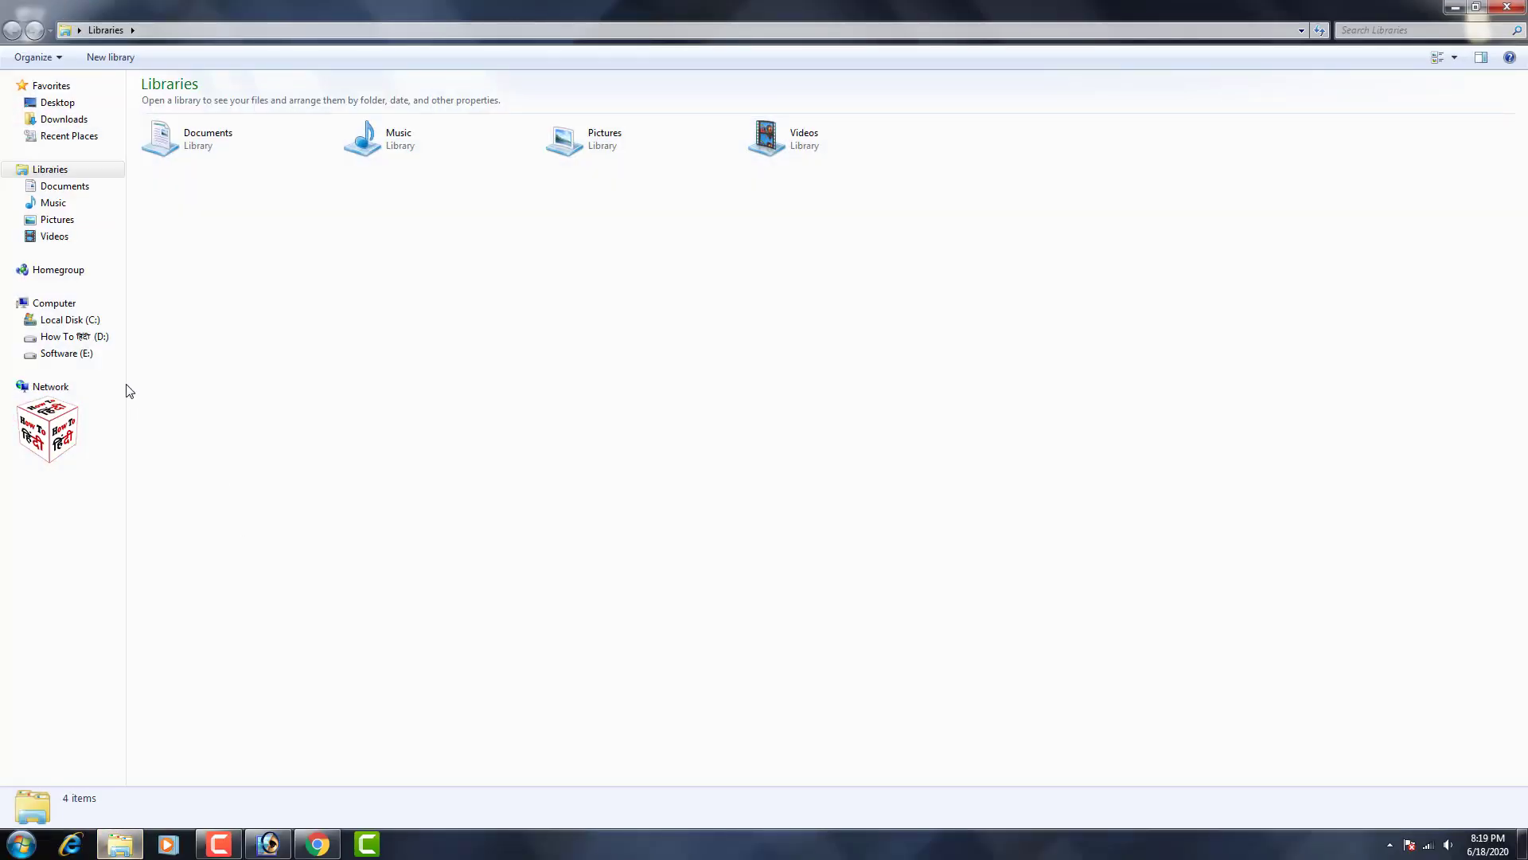
{"action": "left_click", "coordinate": [56, 303]}
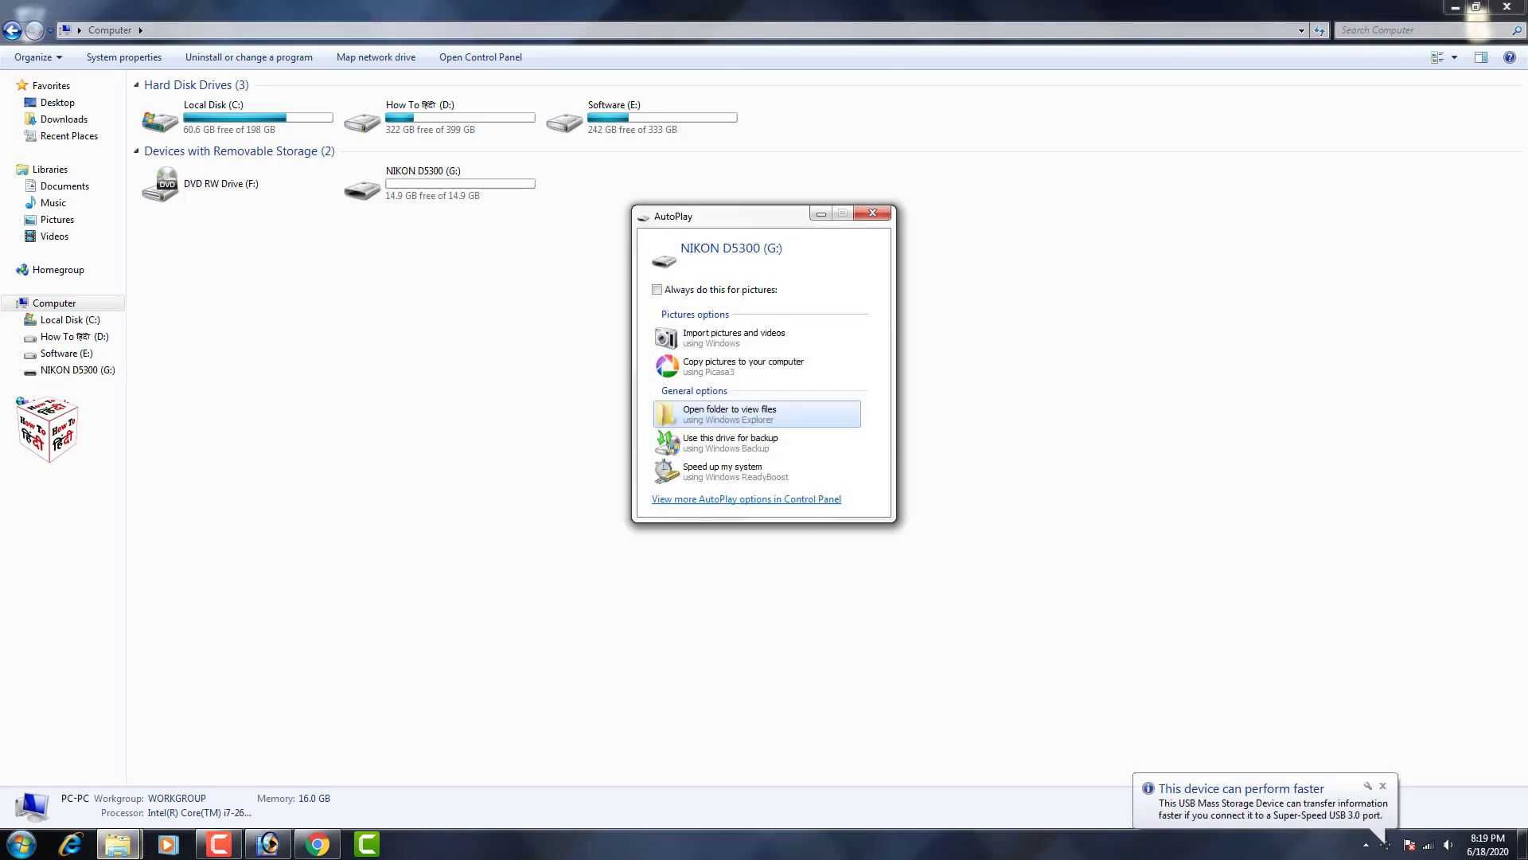
{"action": "left_click", "coordinate": [872, 213]}
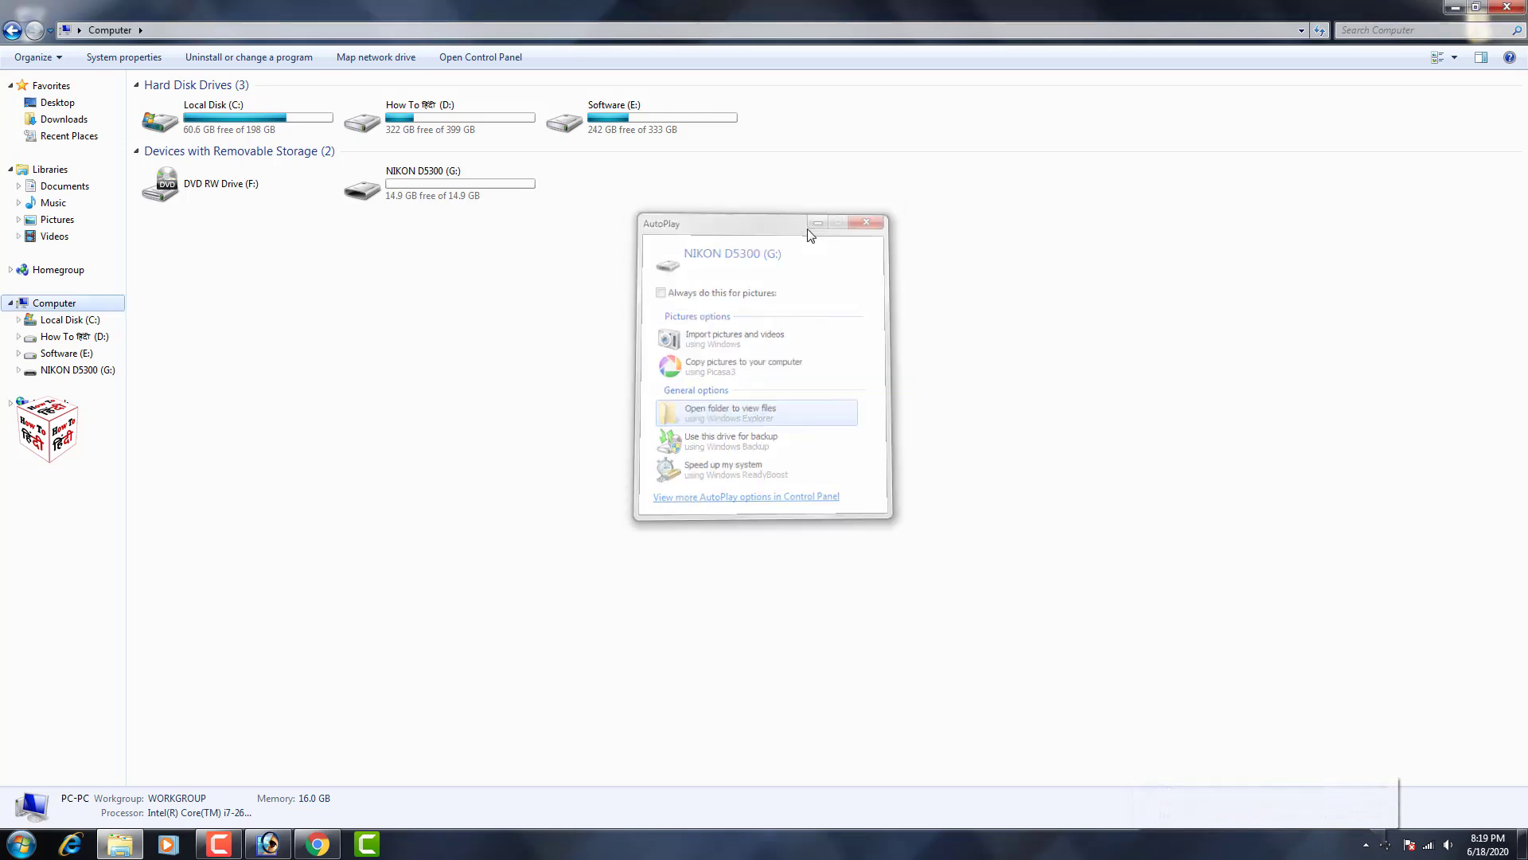
{"action": "double_click", "coordinate": [478, 189]}
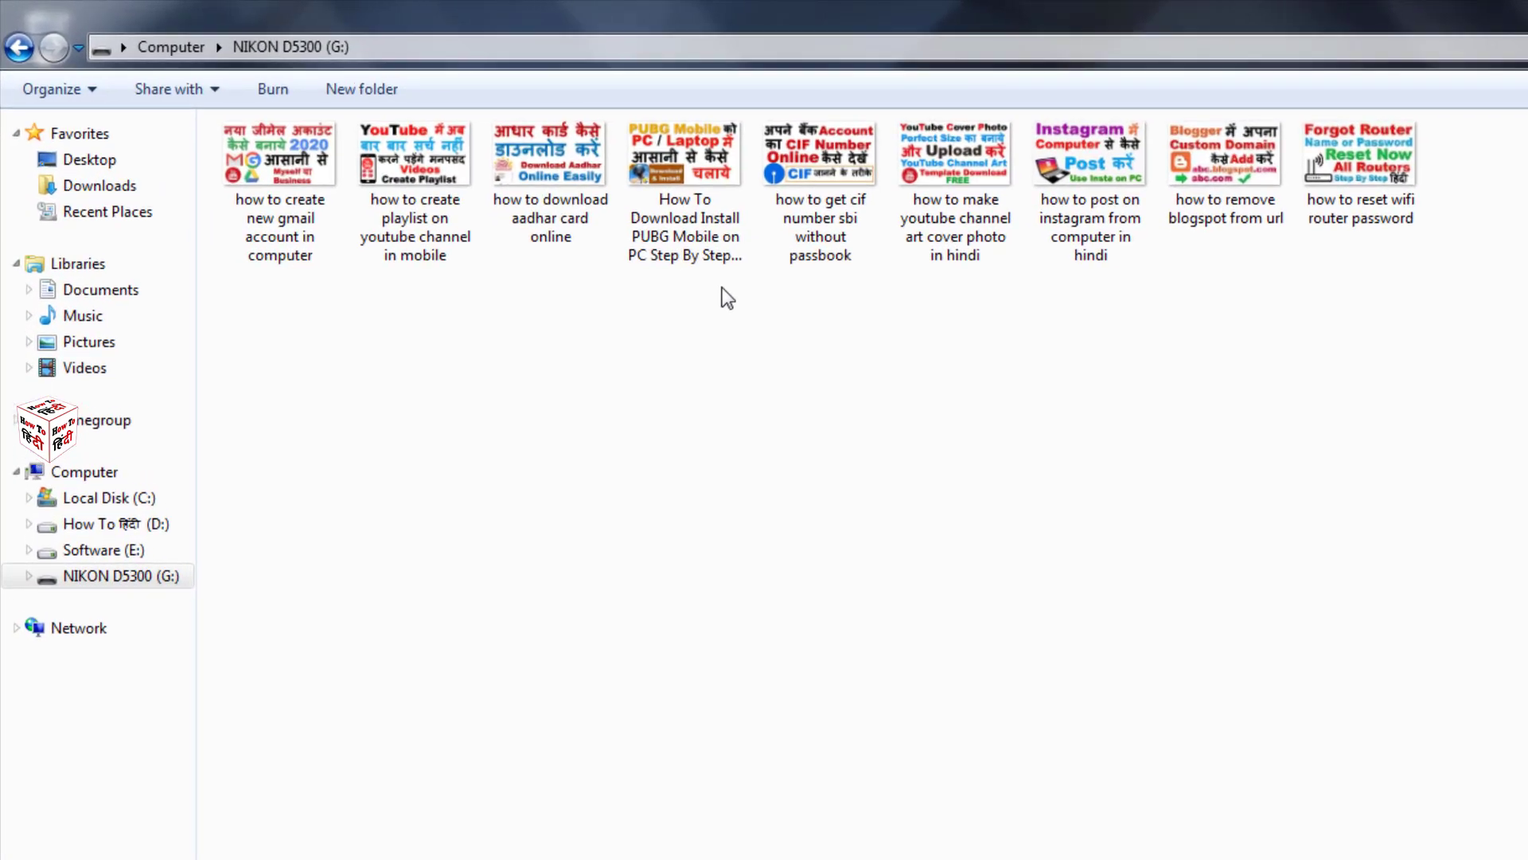
Step: Permanently delete all nine image files from the NIKON D5300 (G:) memory card
{"action": "left_click_drag", "start_coordinate": [1485, 268], "coordinate": [307, 154]}
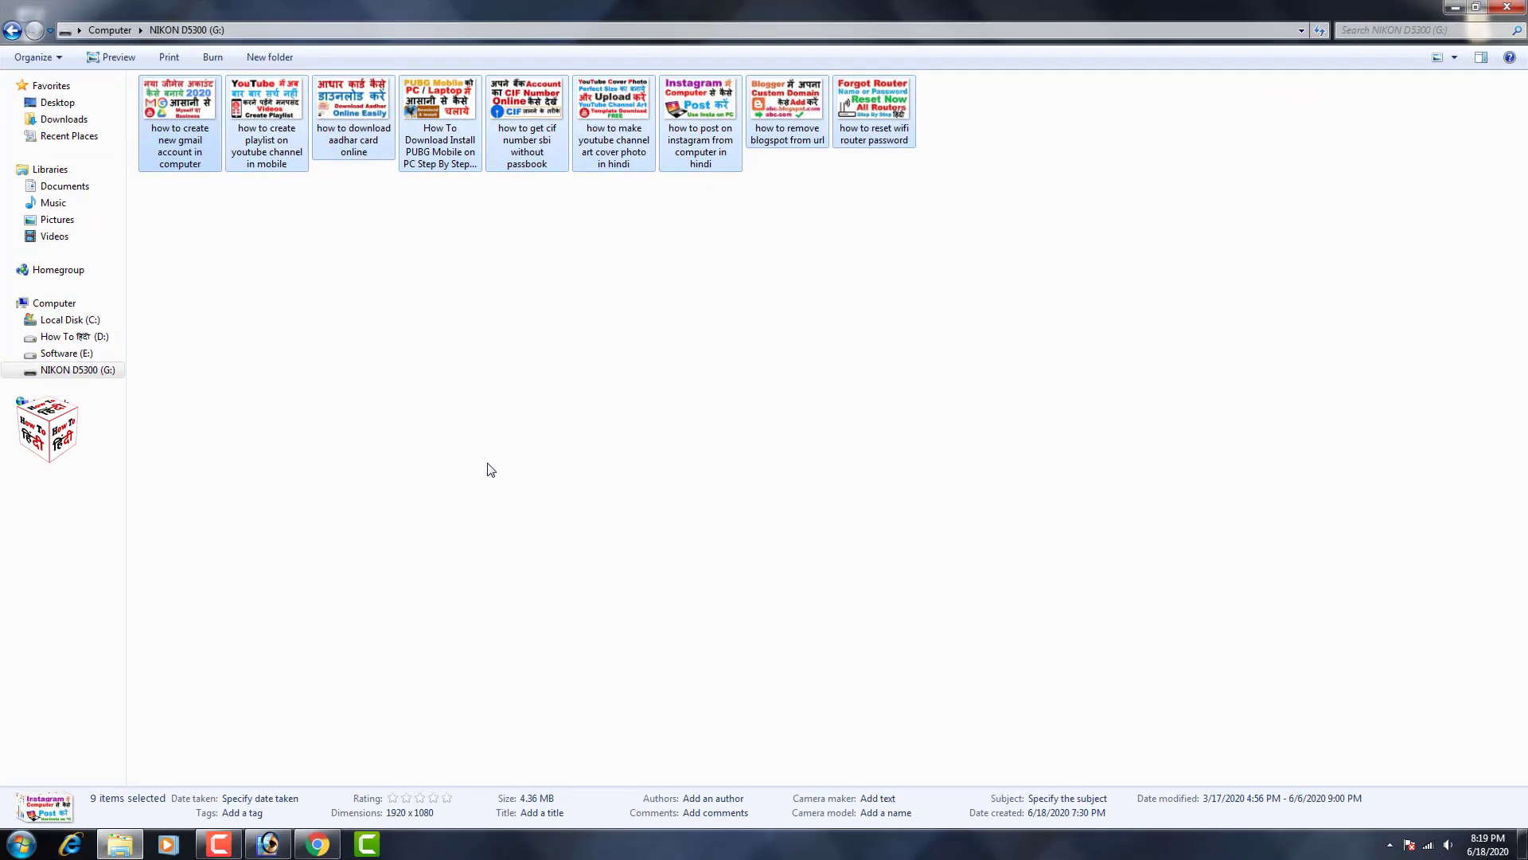
{"action": "left_click", "coordinate": [661, 627]}
{"action": "left_click_drag", "start_coordinate": [997, 140], "coordinate": [216, 156]}
{"action": "right_click", "coordinate": [229, 137]}
{"action": "left_click_drag", "start_coordinate": [1118, 131], "coordinate": [208, 131]}
{"action": "right_click", "coordinate": [209, 128]}
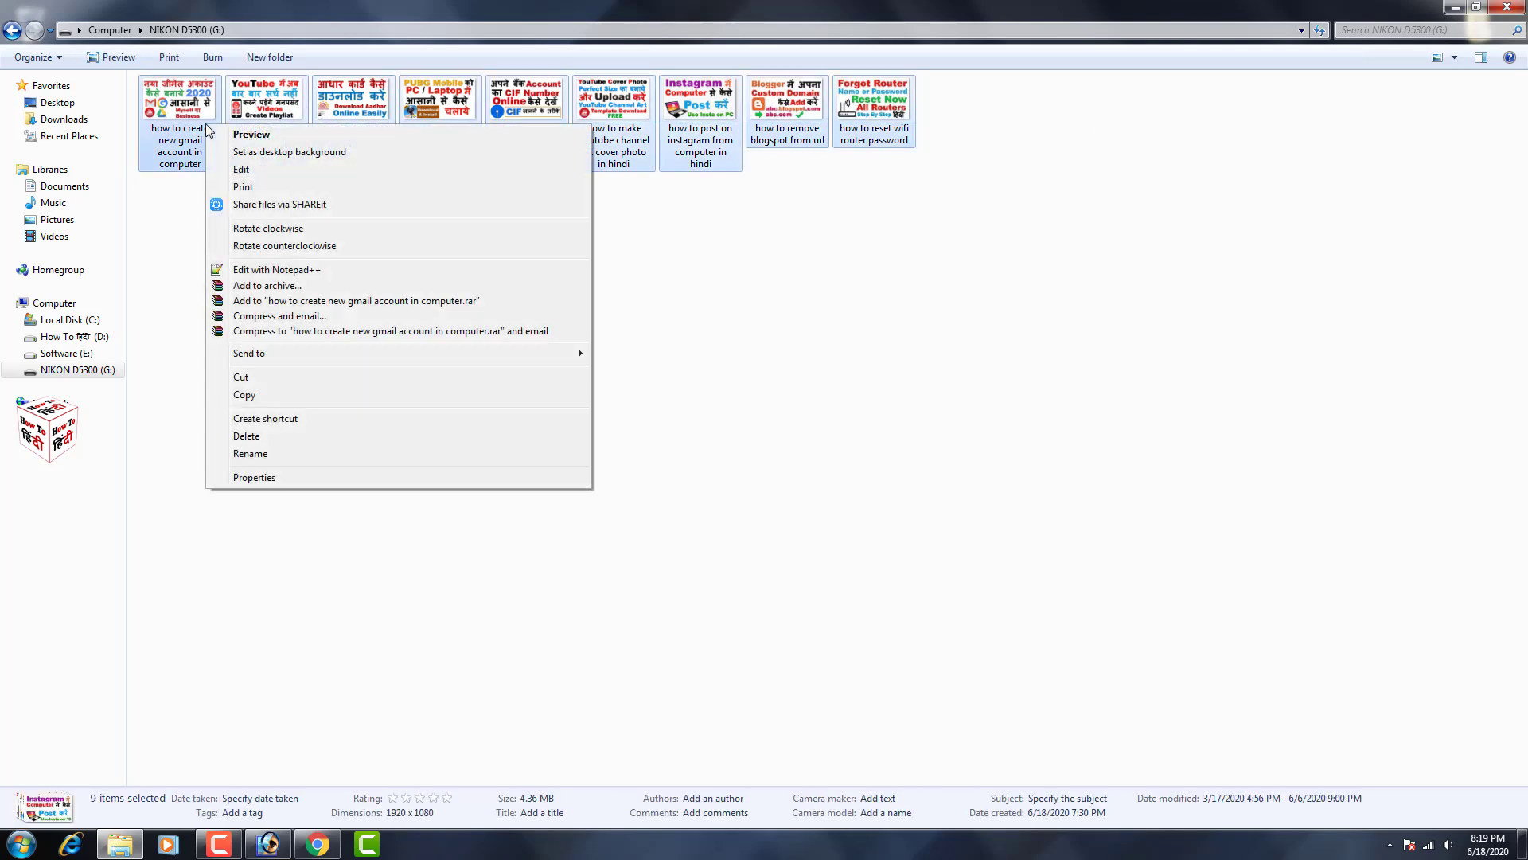
{"action": "left_click", "coordinate": [273, 436]}
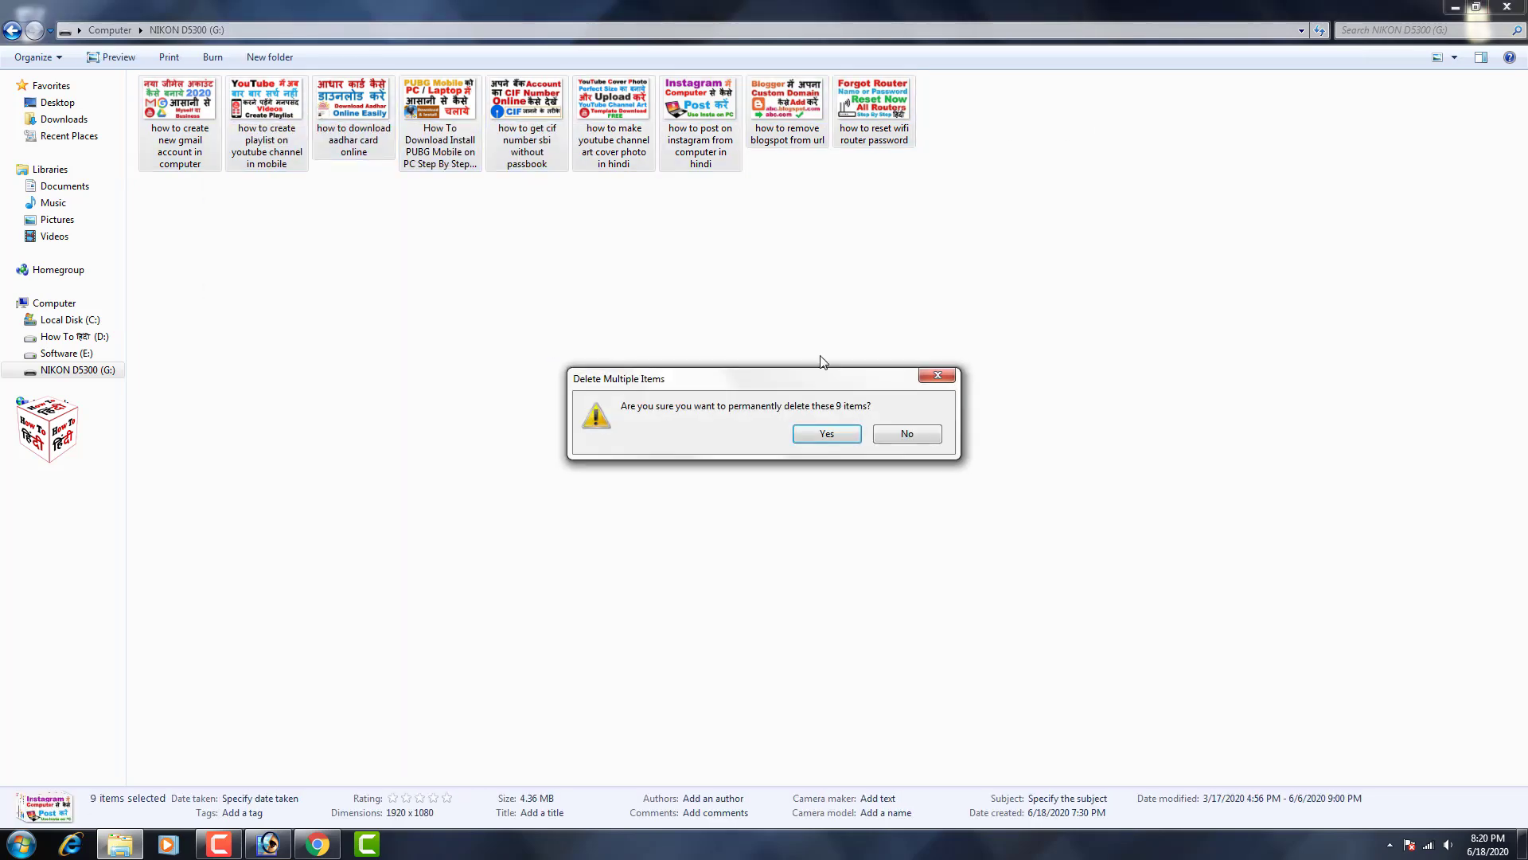
{"action": "left_click", "coordinate": [827, 433]}
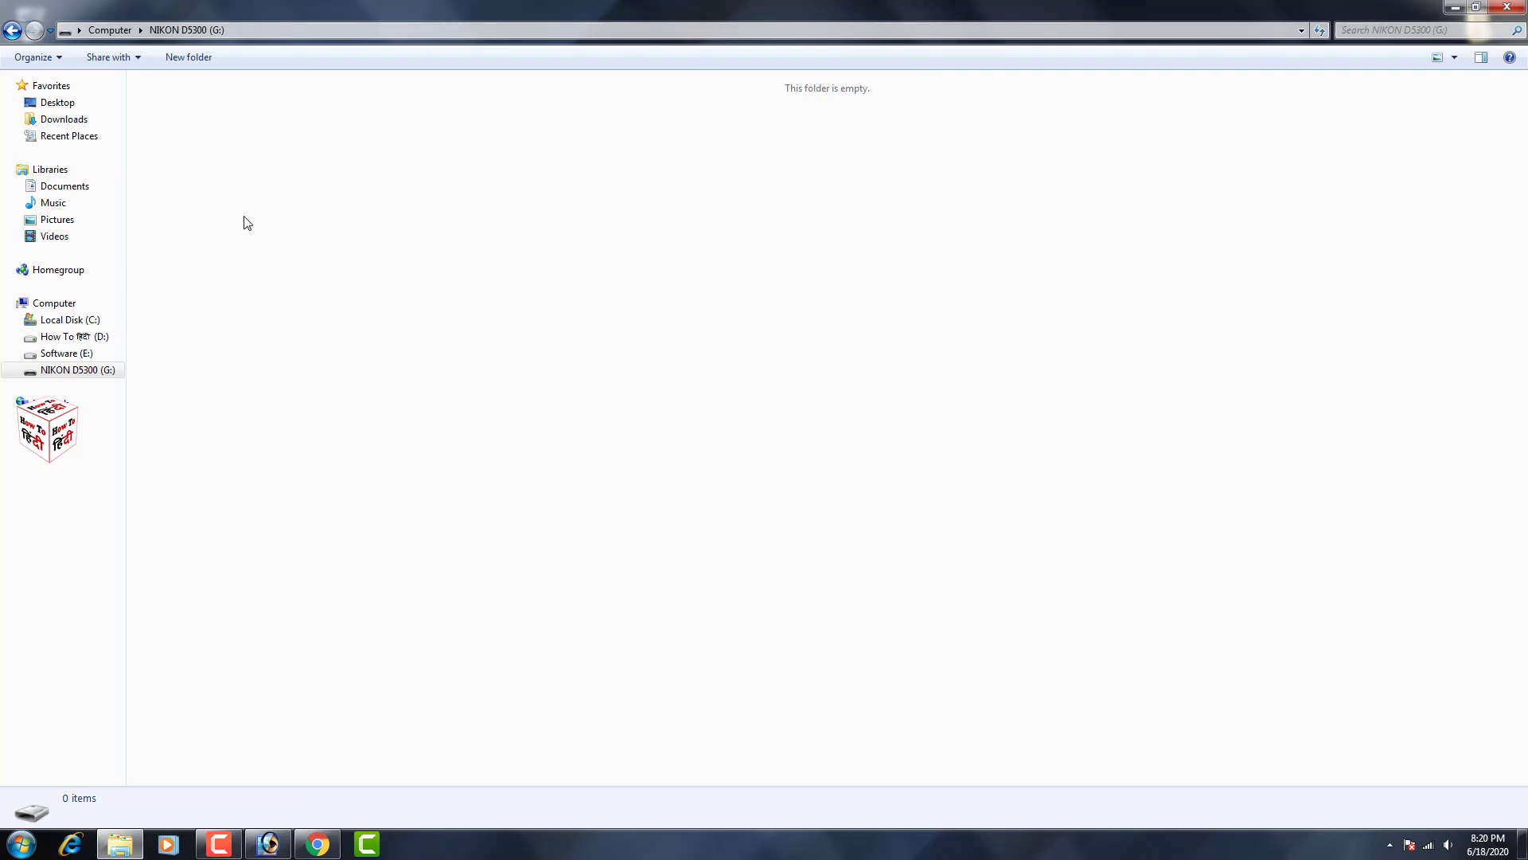
Step: Quick-format the NIKON D5300 (G:) memory card with the default FAT32 file system and close the format dialog
{"action": "left_click", "coordinate": [9, 32]}
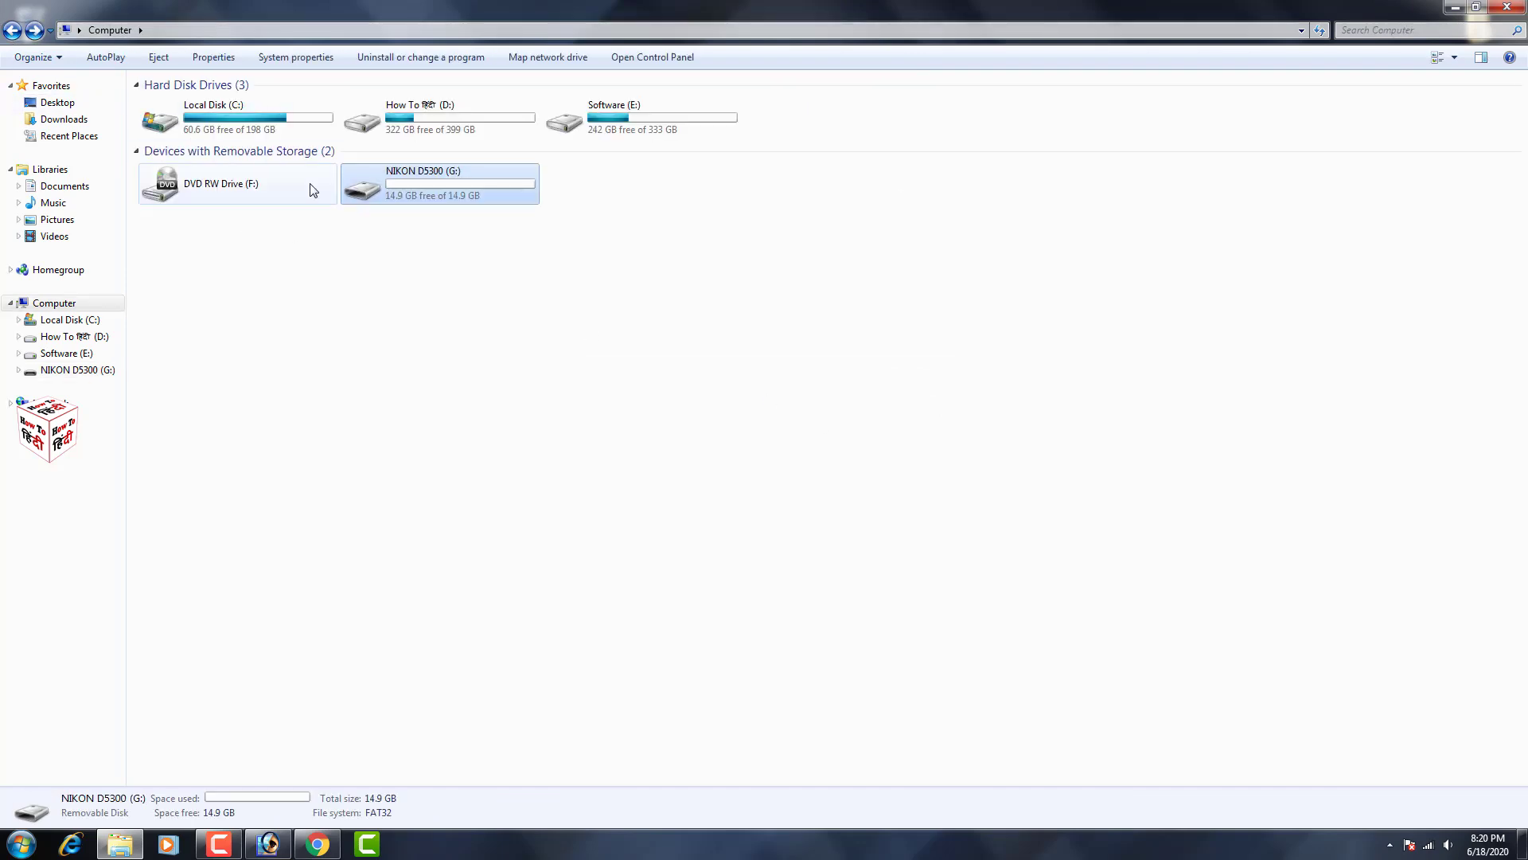
{"action": "right_click", "coordinate": [398, 185]}
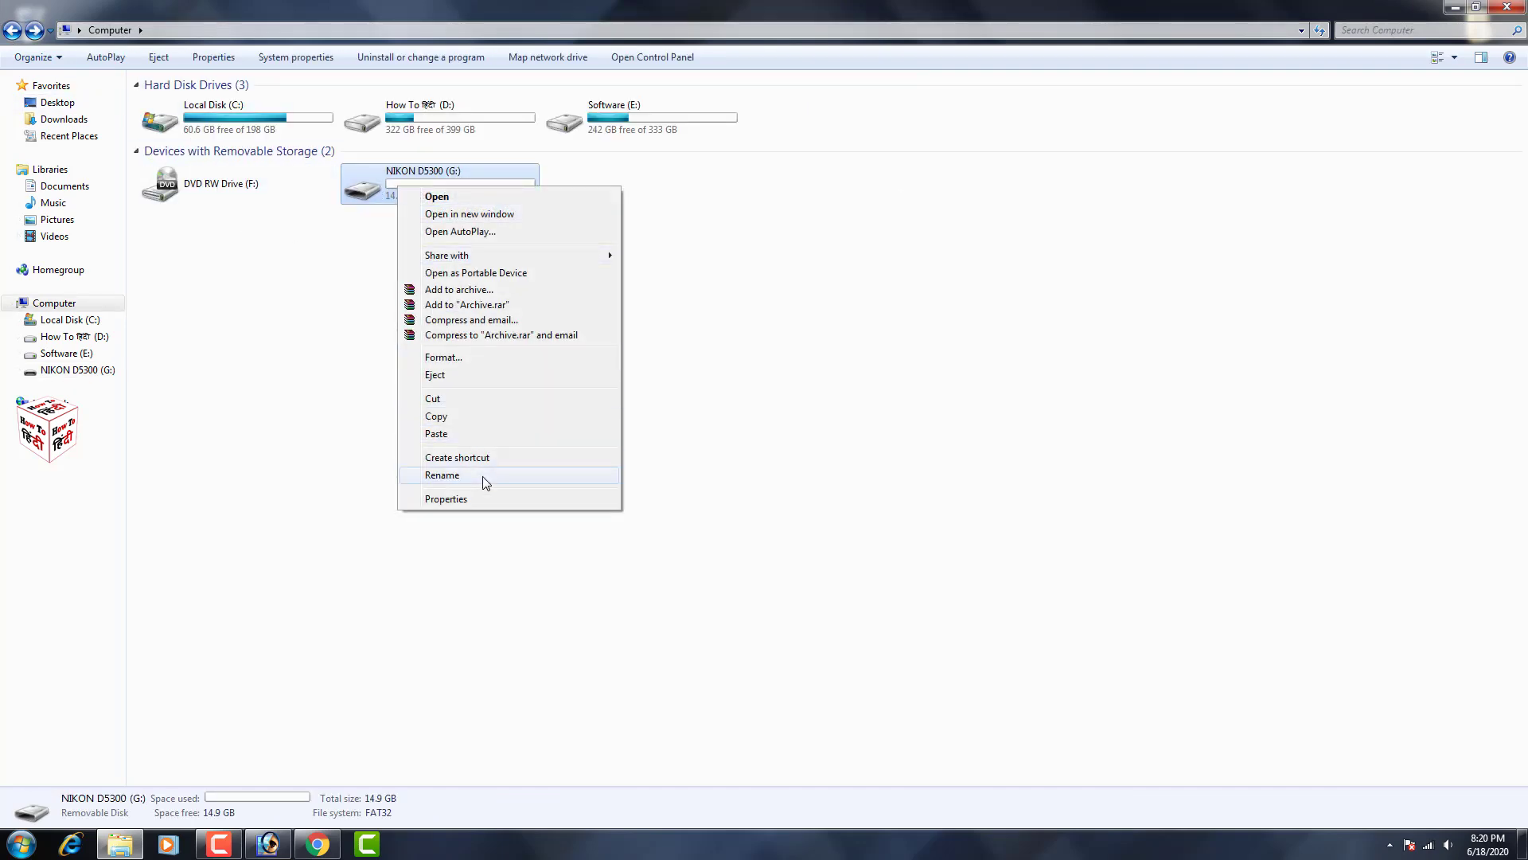
{"action": "left_click", "coordinate": [509, 358]}
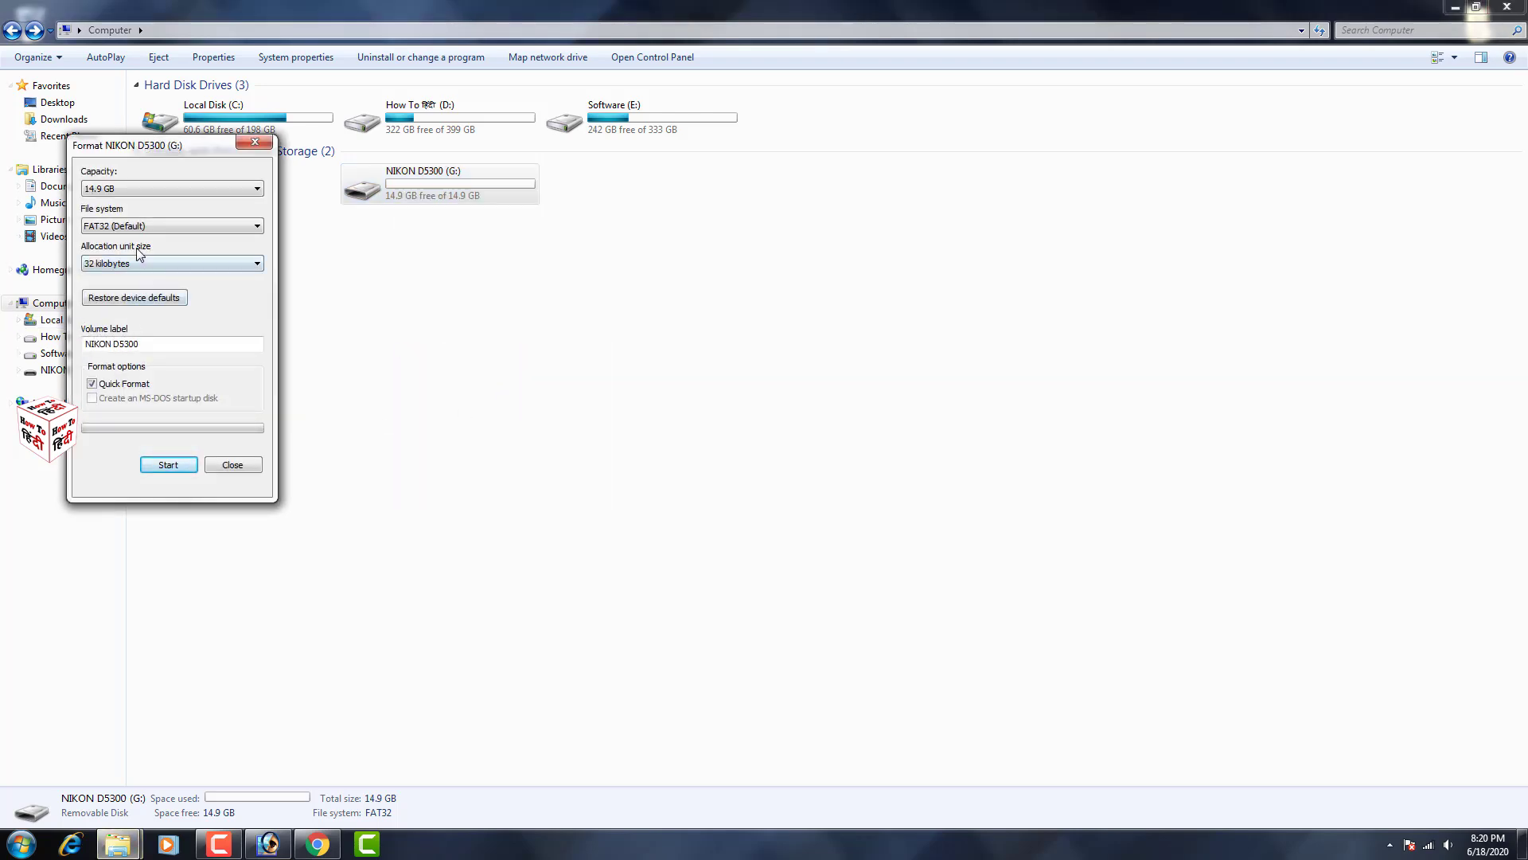
{"action": "left_click", "coordinate": [168, 466]}
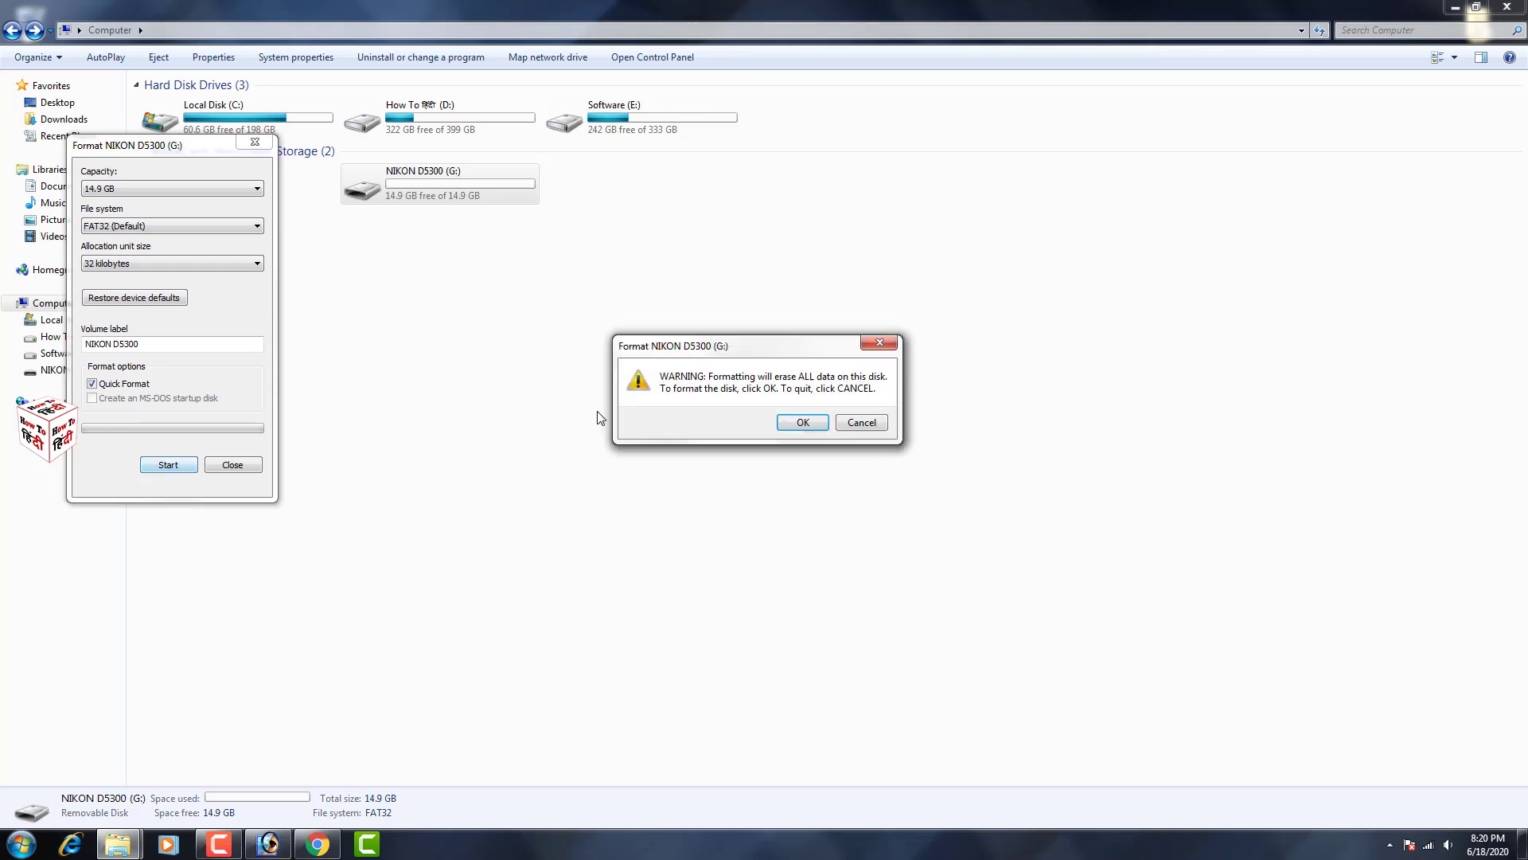
{"action": "left_click", "coordinate": [812, 426]}
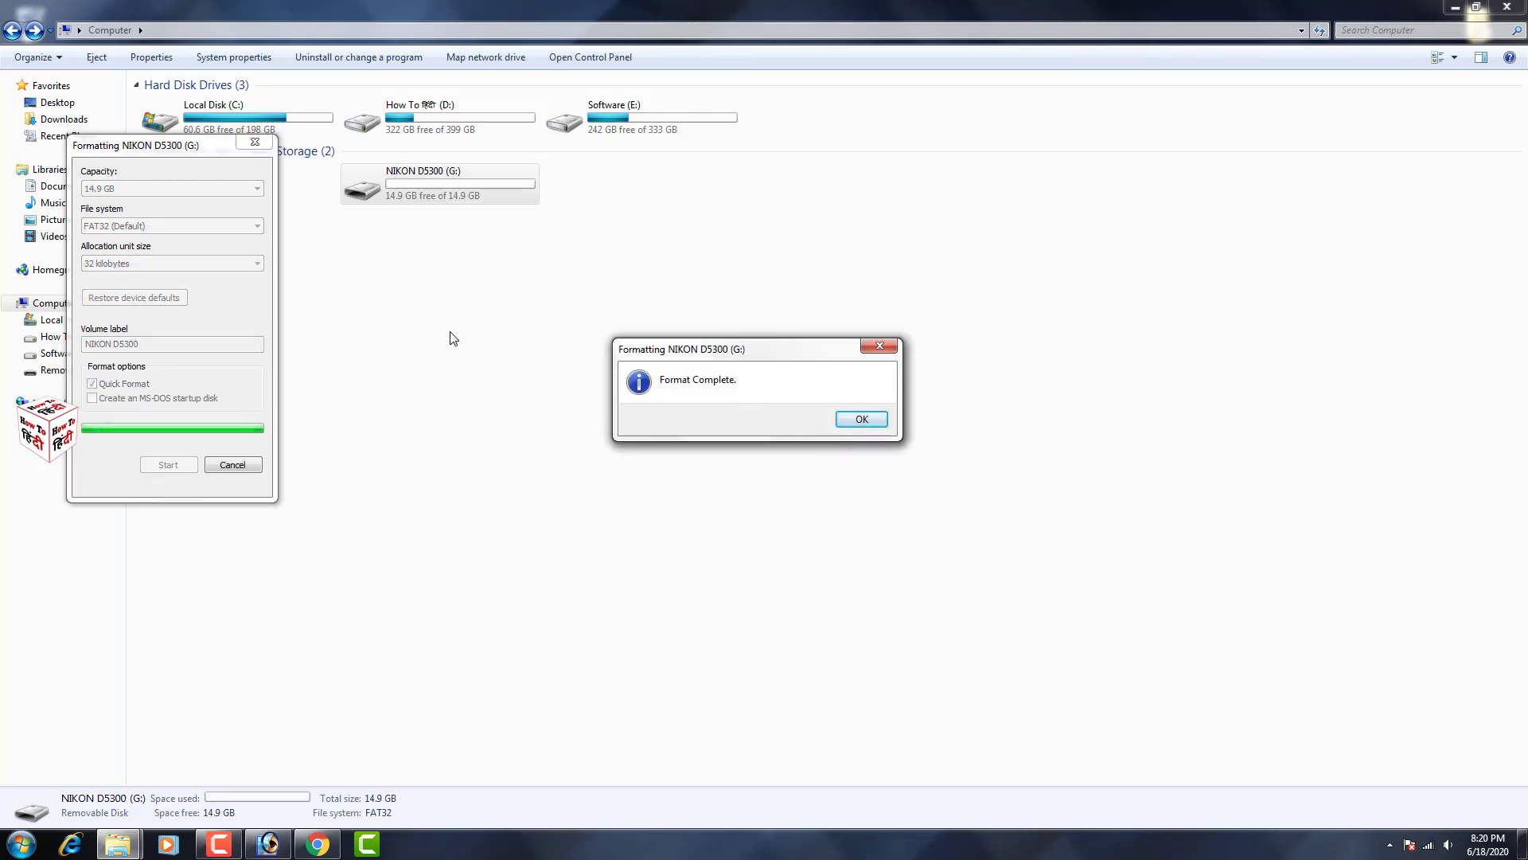
{"action": "left_click", "coordinate": [880, 424]}
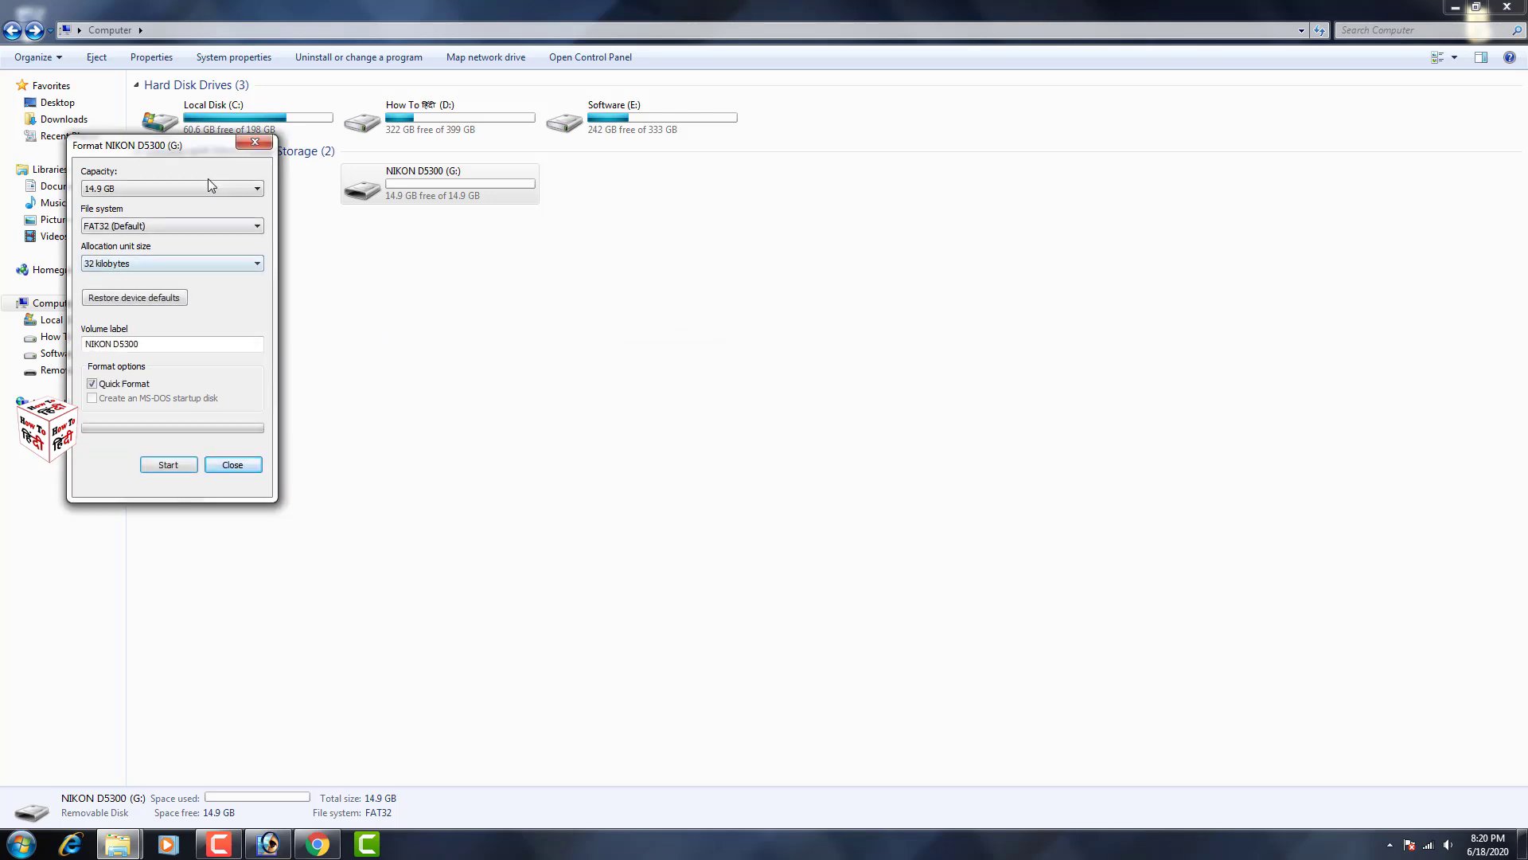
{"action": "left_click", "coordinate": [254, 143]}
{"action": "left_click", "coordinate": [753, 409]}
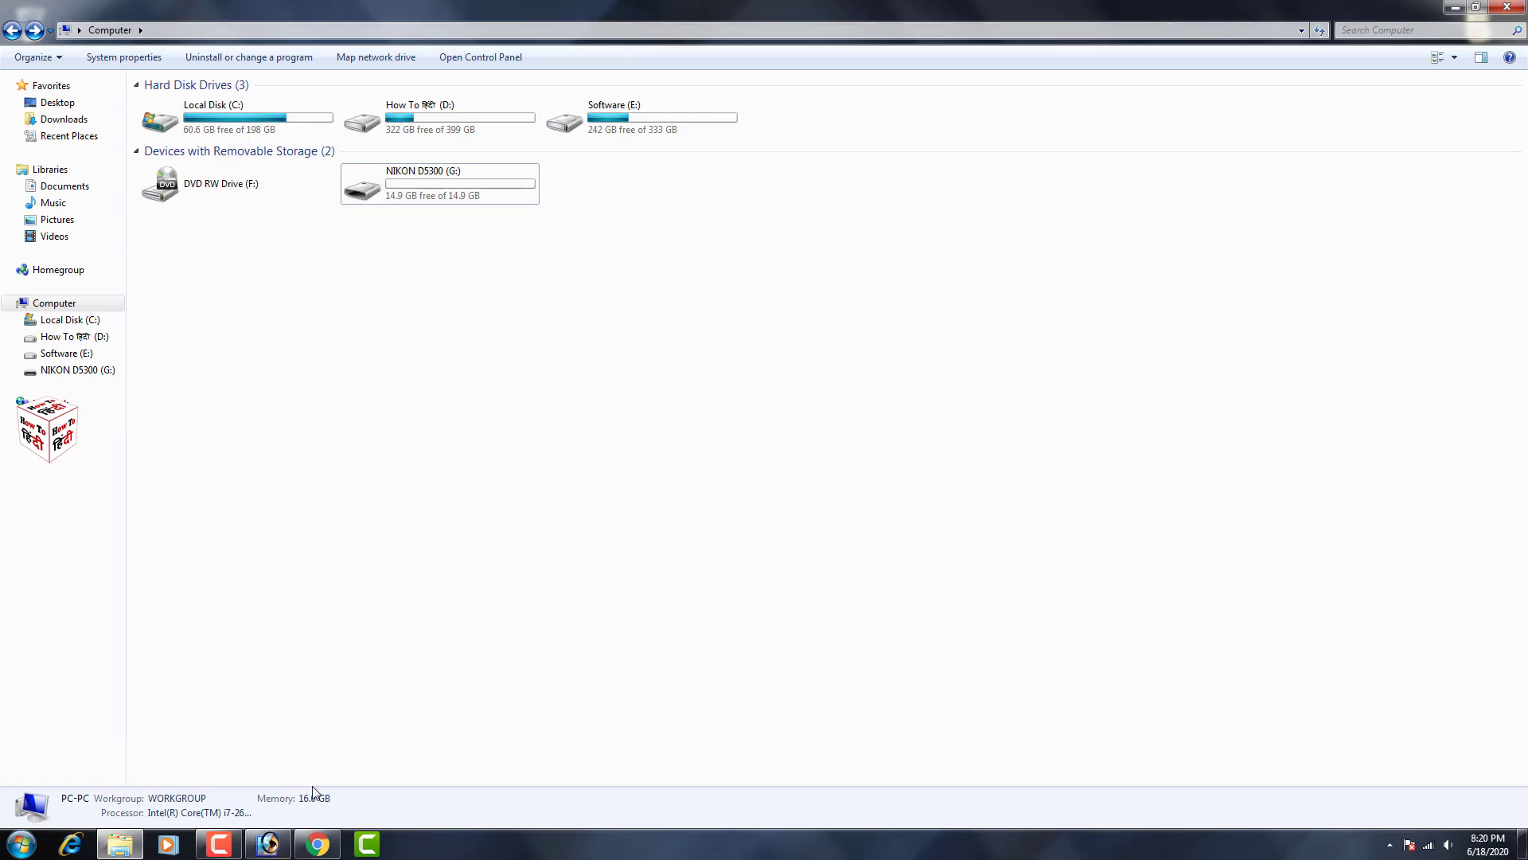
Step: Switch to Chrome and expand the description of the YouTube video about creating an IRCTC account to view its links
{"action": "left_click", "coordinate": [325, 850]}
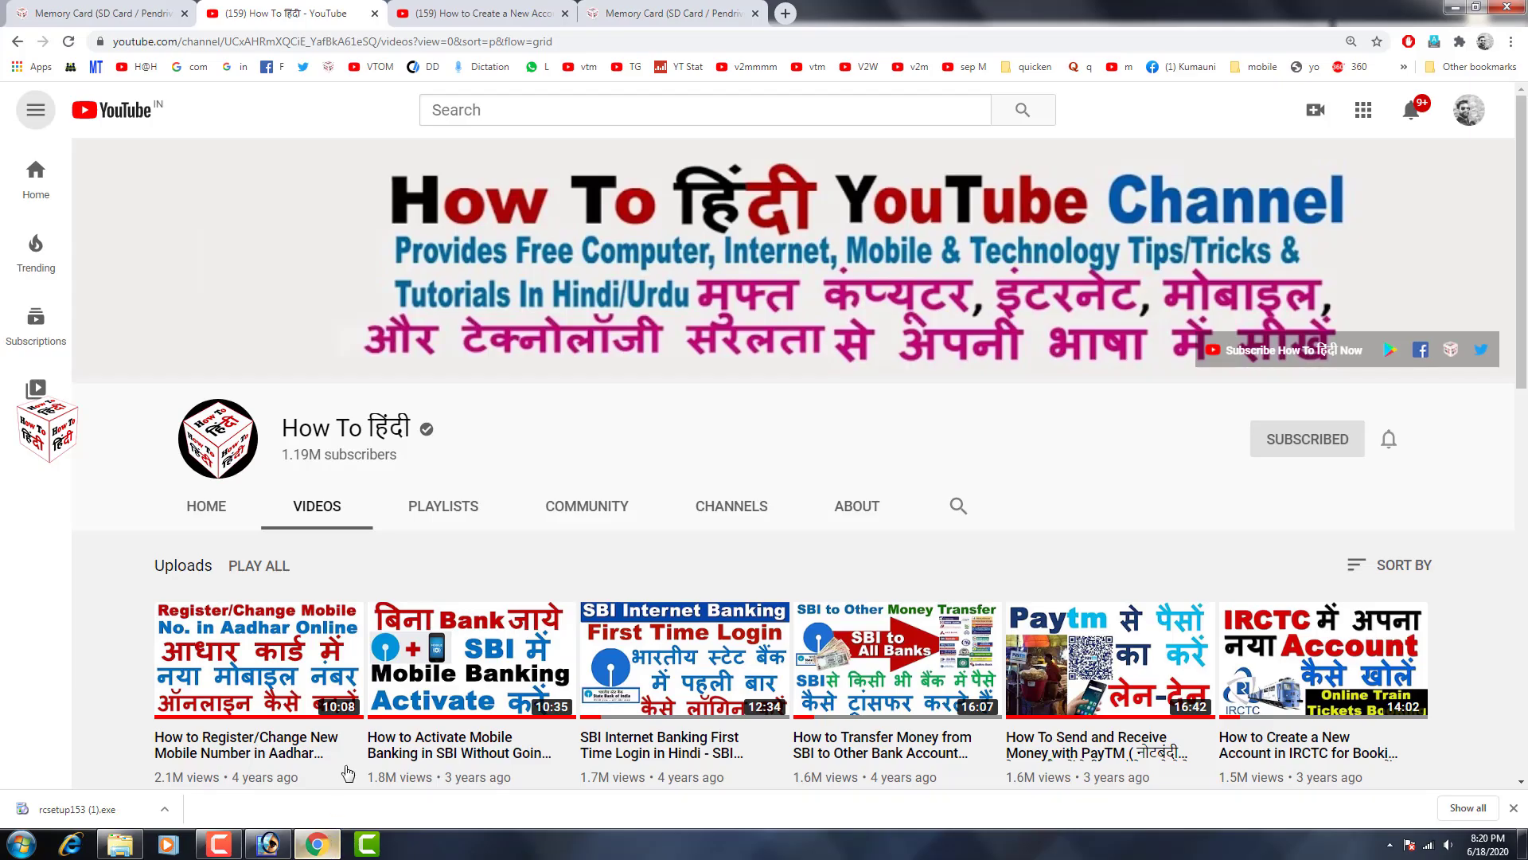
{"action": "left_click", "coordinate": [525, 8]}
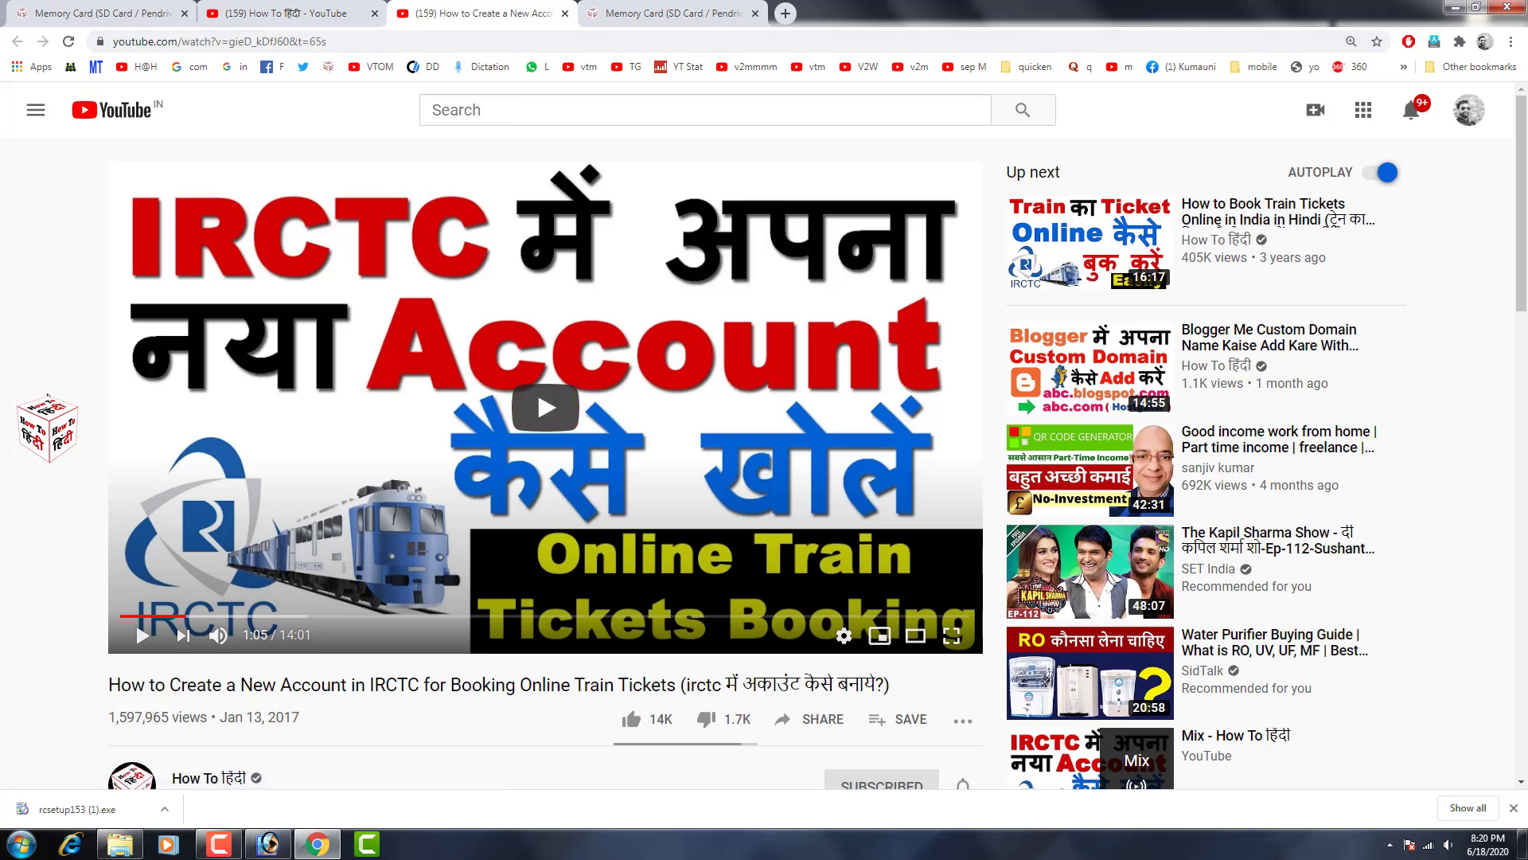
{"action": "scroll", "coordinate": [50, 394], "scroll_direction": "down", "scroll_amount": 4}
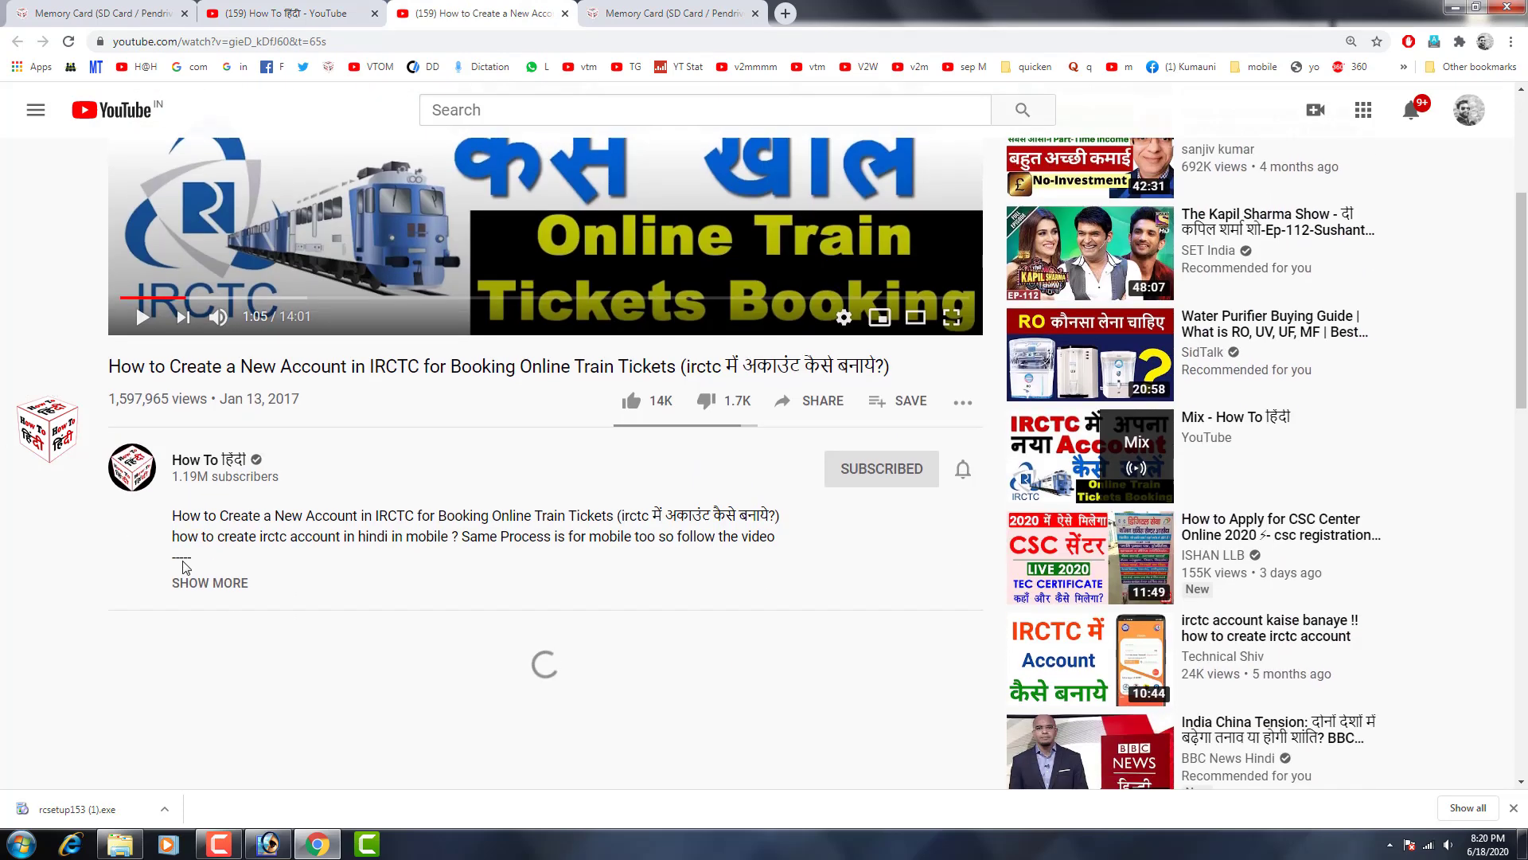
{"action": "left_click", "coordinate": [221, 591]}
{"action": "mouse_move", "coordinate": [173, 544]}
{"action": "left_mouse_down"}
{"action": "mouse_move", "coordinate": [343, 572]}
{"action": "mouse_move", "coordinate": [776, 593]}
{"action": "left_mouse_up"}
{"action": "key", "text": "Escape"}
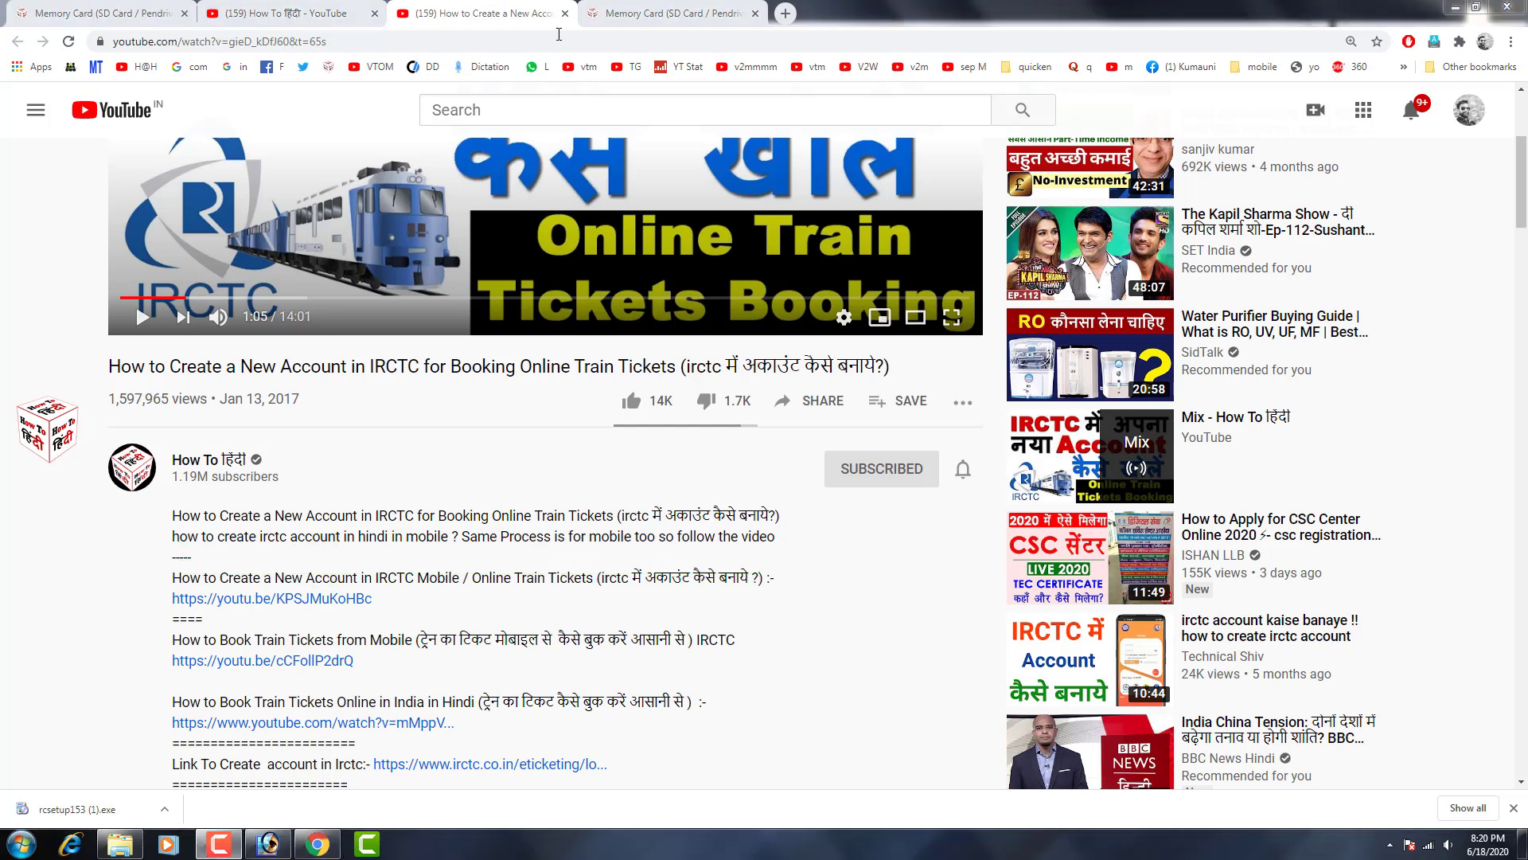
Step: Open the Recuva download site from the link in the howtohindi.in article on memory card data recovery
{"action": "left_click", "coordinate": [634, 7]}
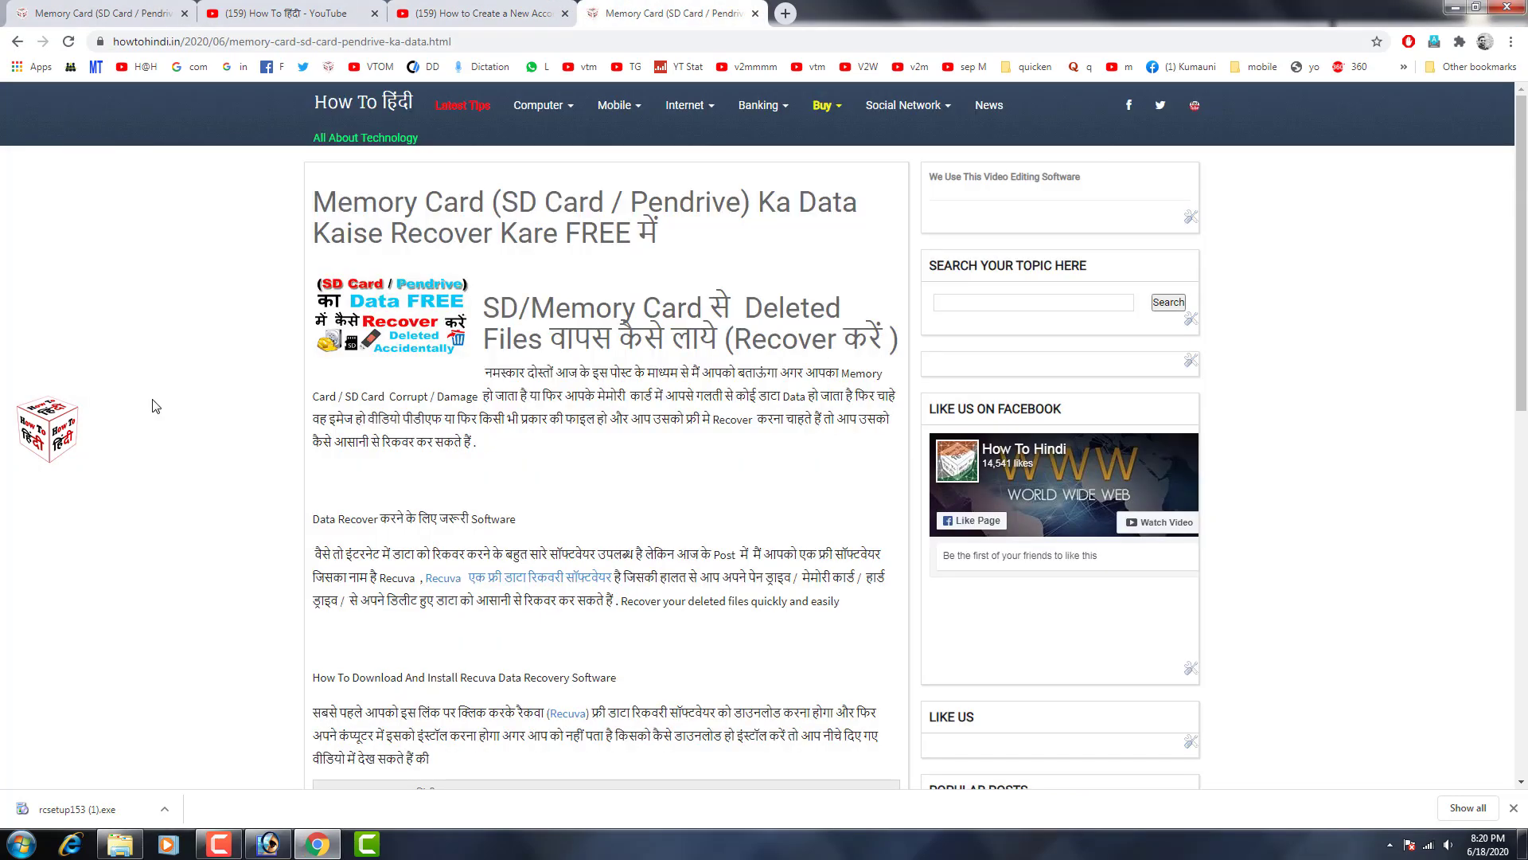
{"action": "scroll", "coordinate": [155, 406], "scroll_direction": "down", "scroll_amount": 1}
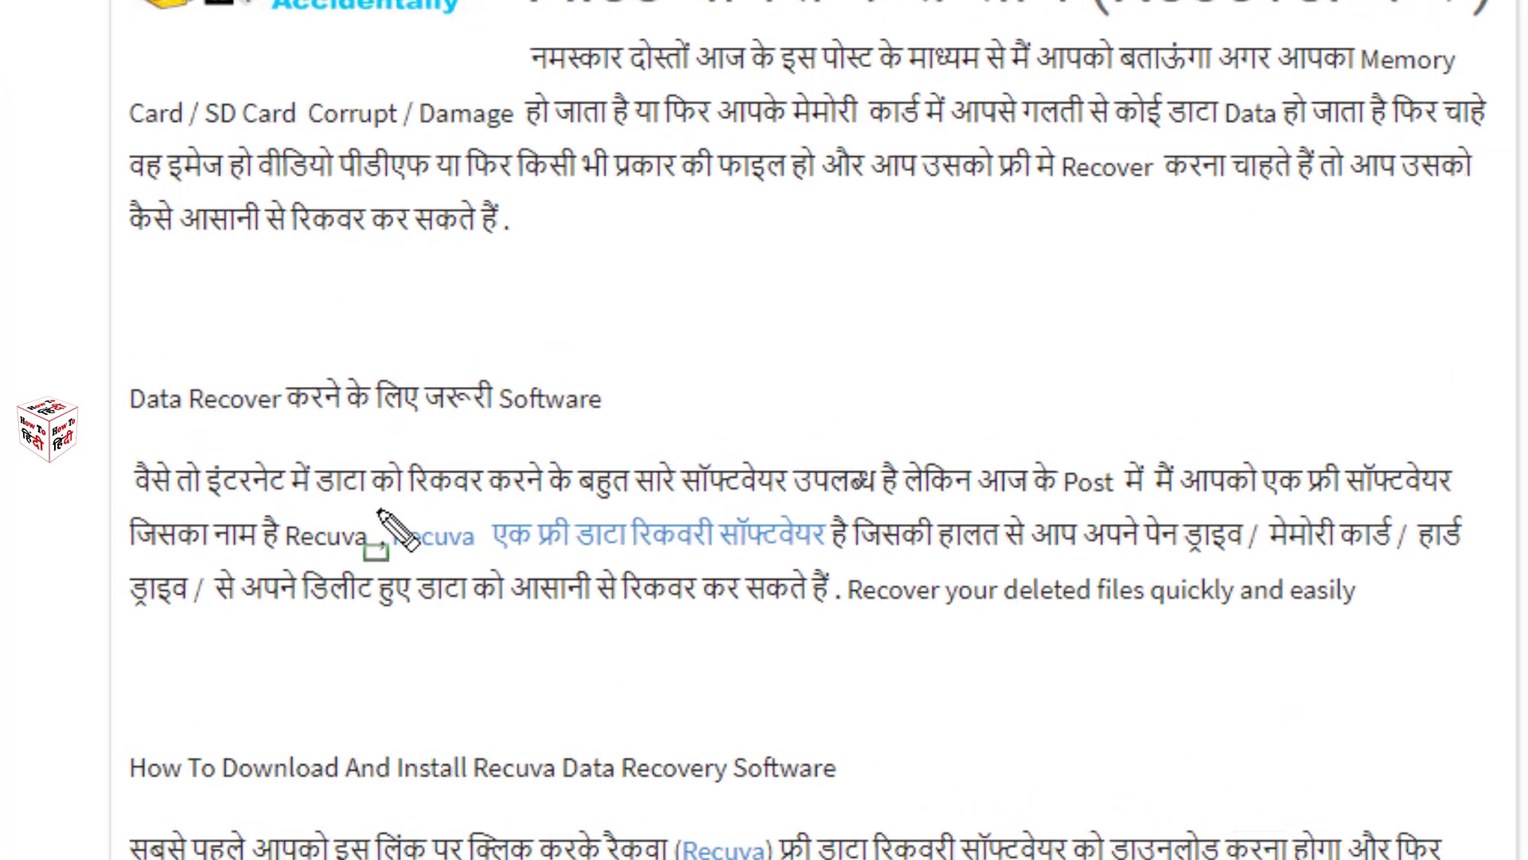
{"action": "left_click_drag", "start_coordinate": [418, 487], "coordinate": [487, 505]}
{"action": "left_click_drag", "start_coordinate": [565, 563], "coordinate": [893, 572]}
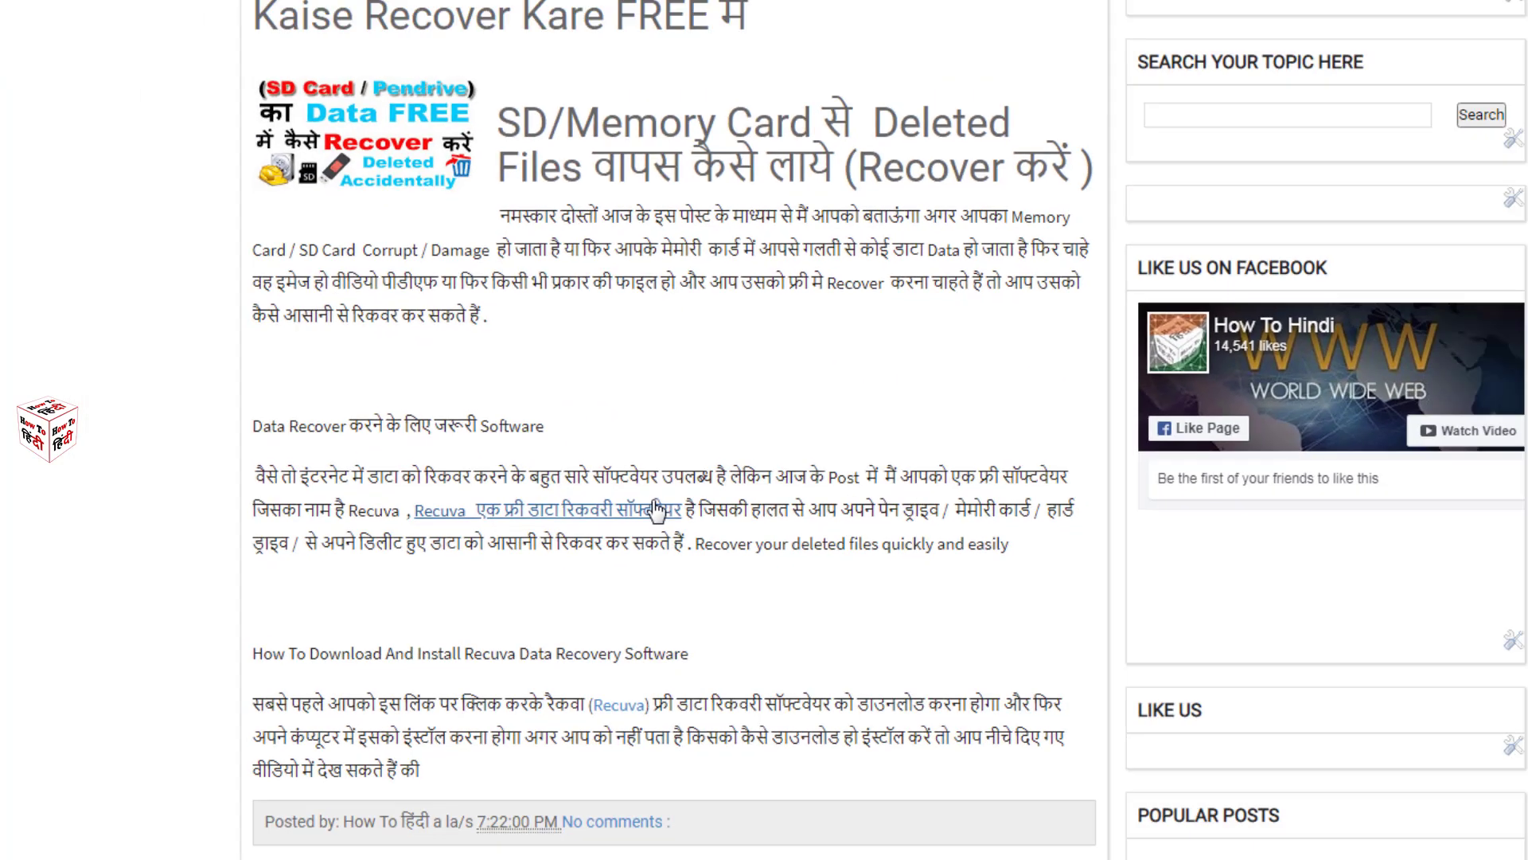
{"action": "left_click", "coordinate": [796, 543]}
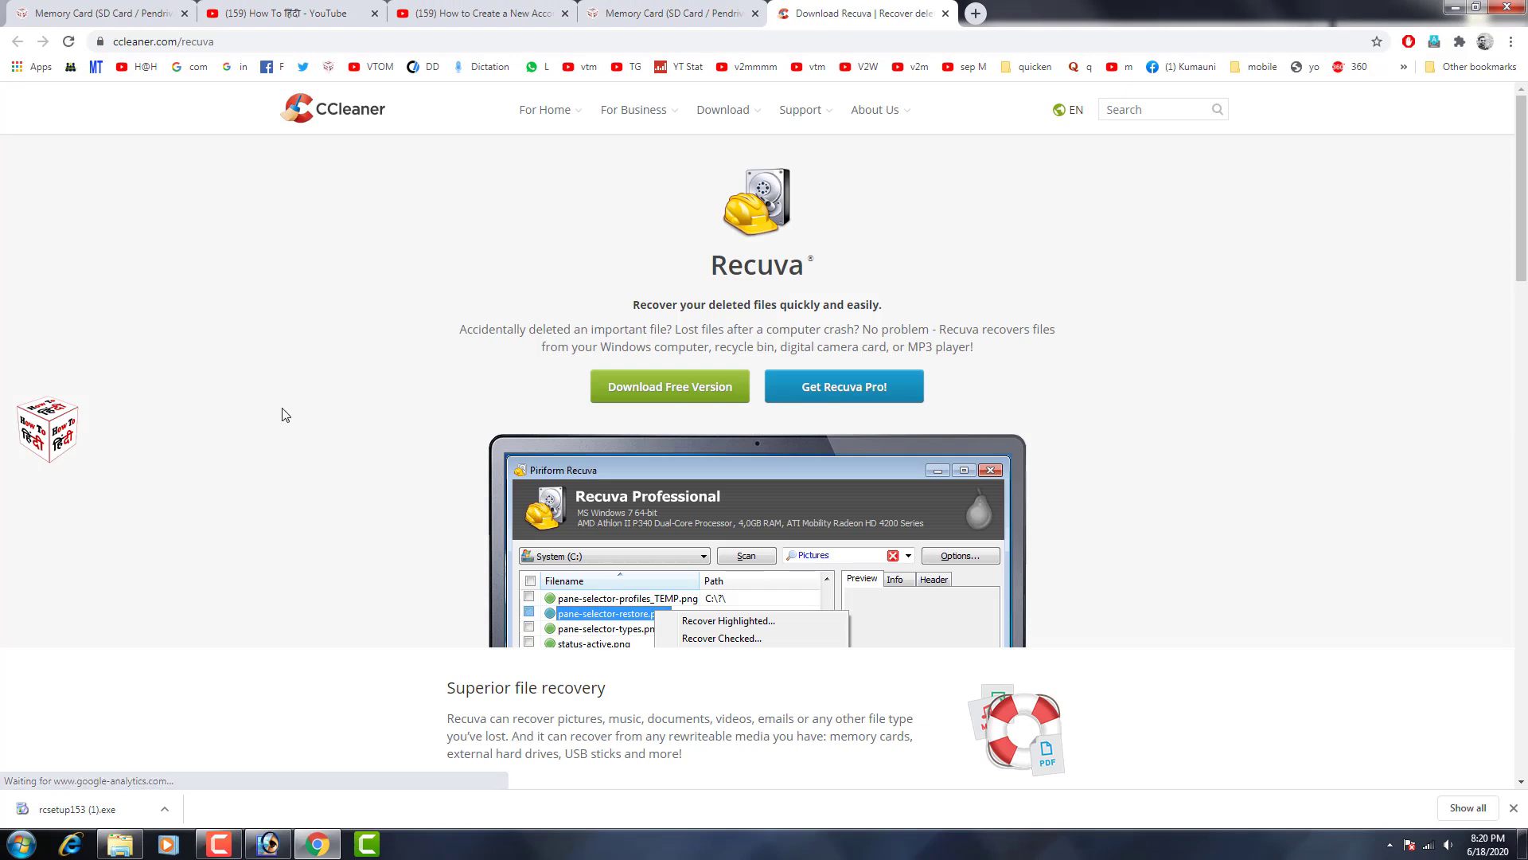
Step: Download the installer for the free version of Recuva from the CCleaner website
{"action": "scroll", "coordinate": [289, 406], "scroll_direction": "down", "scroll_amount": 1}
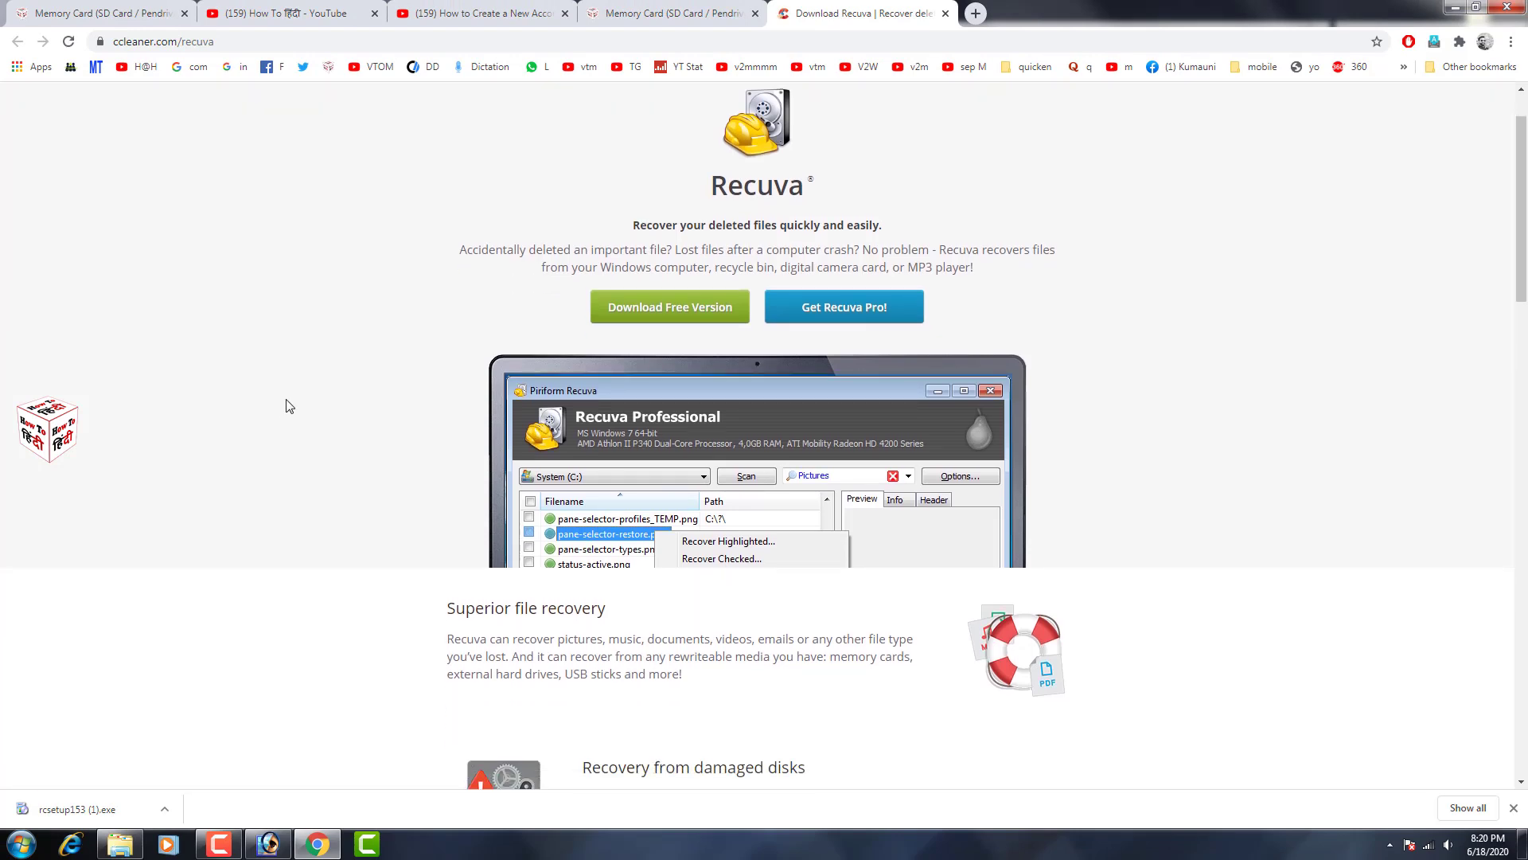
{"action": "mouse_move", "coordinate": [571, 280]}
{"action": "left_mouse_down"}
{"action": "mouse_move", "coordinate": [614, 327]}
{"action": "mouse_move", "coordinate": [750, 332]}
{"action": "left_mouse_up"}
{"action": "key", "text": "Escape"}
{"action": "scroll", "coordinate": [706, 313], "scroll_direction": "down", "scroll_amount": 12}
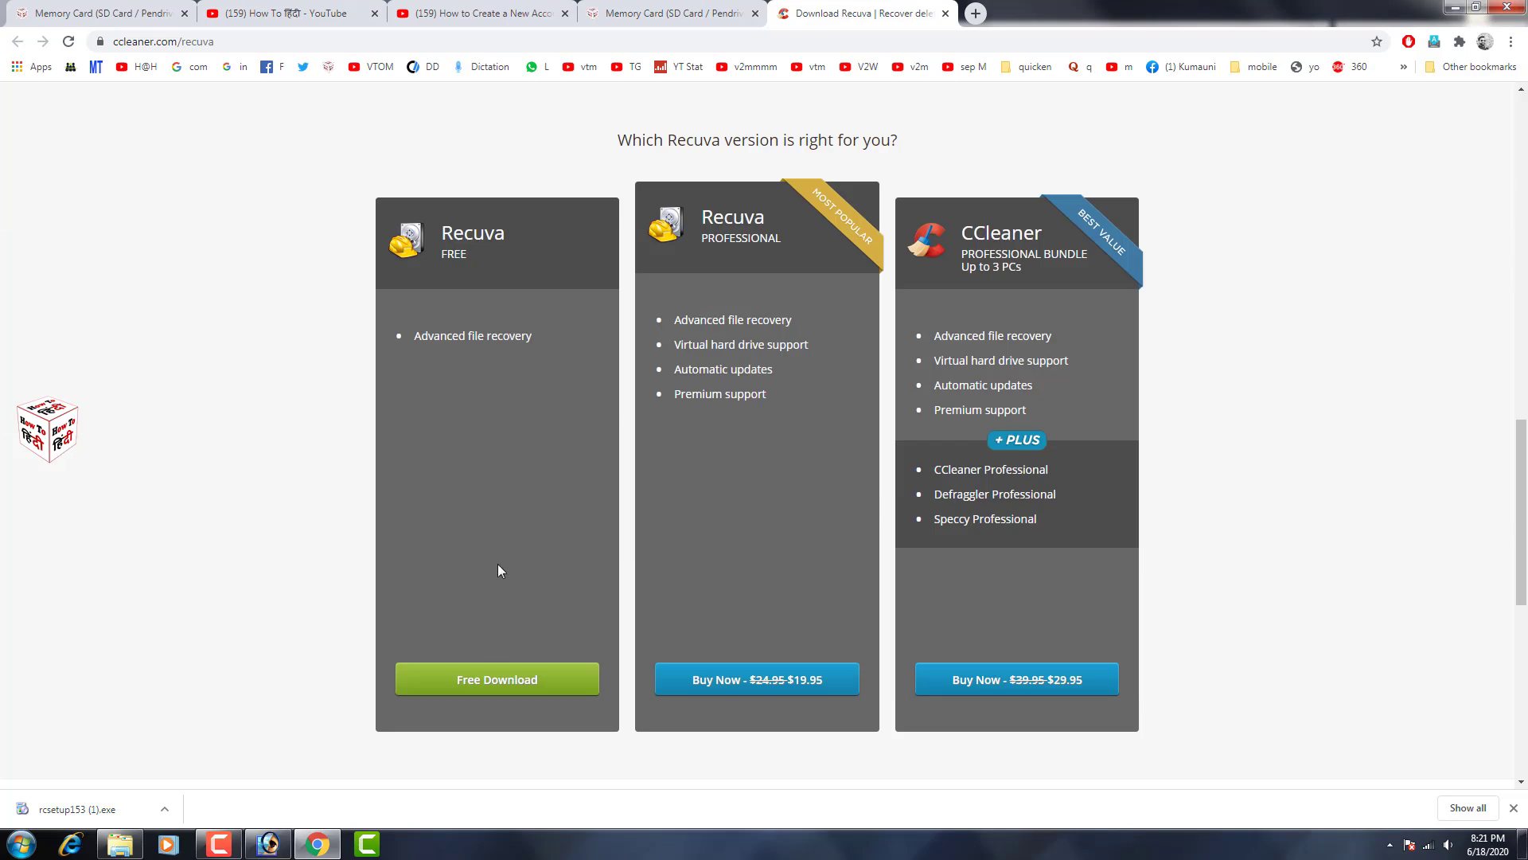
{"action": "mouse_move", "coordinate": [378, 639]}
{"action": "left_mouse_down"}
{"action": "mouse_move", "coordinate": [419, 665]}
{"action": "mouse_move", "coordinate": [604, 699]}
{"action": "left_mouse_up"}
{"action": "key", "text": "Escape"}
{"action": "left_click", "coordinate": [568, 682]}
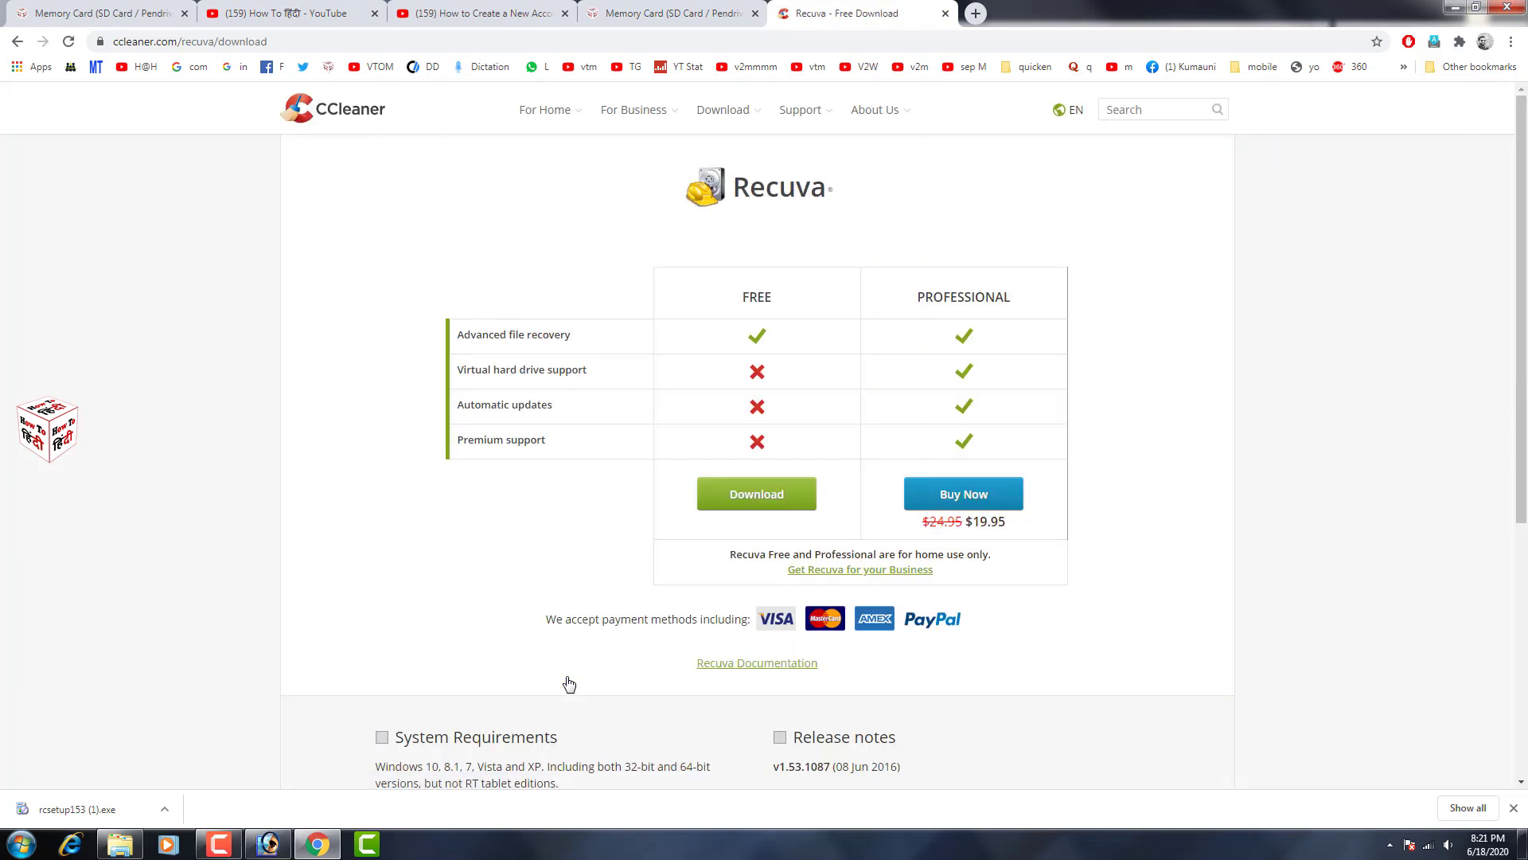
{"action": "left_click_drag", "start_coordinate": [677, 467], "coordinate": [816, 526]}
{"action": "key", "text": "Escape"}
{"action": "left_click", "coordinate": [780, 511]}
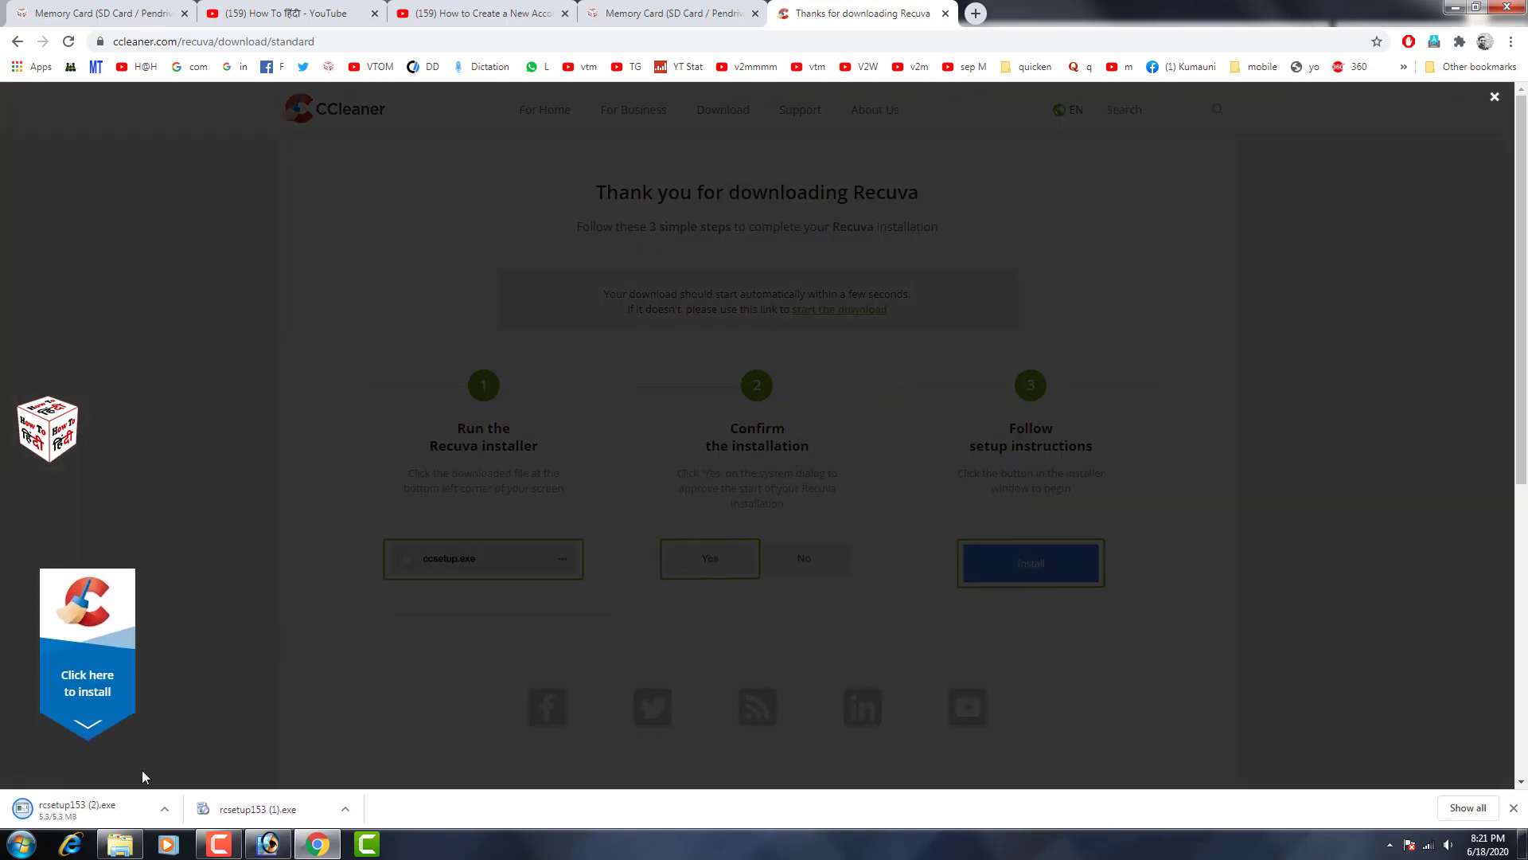
Step: Show the downloaded rcsetup153 (2).exe in its folder and select it
{"action": "left_click", "coordinate": [1467, 807]}
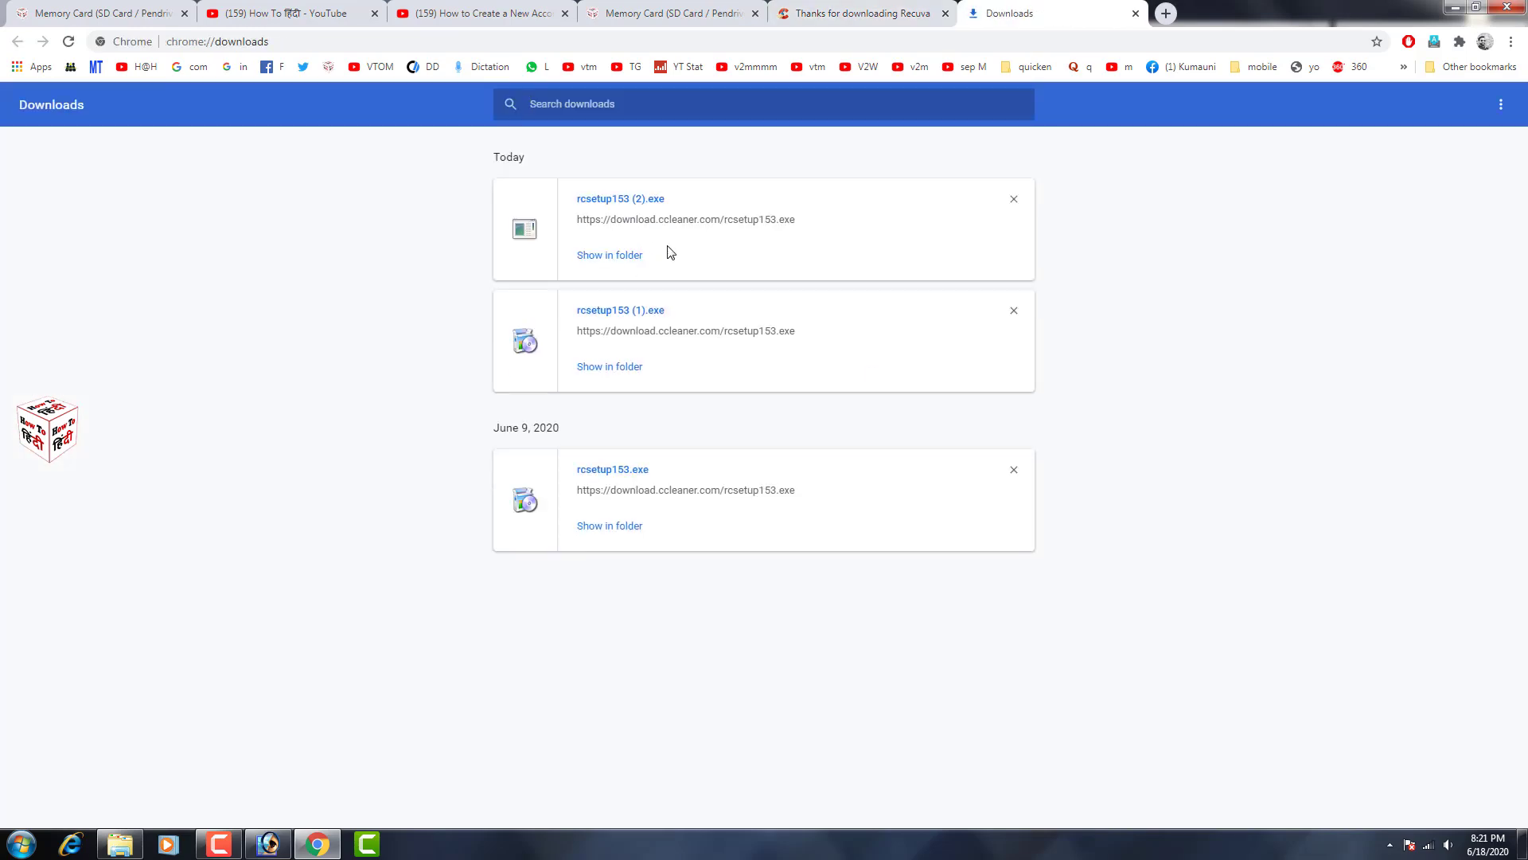
{"action": "left_click", "coordinate": [605, 254]}
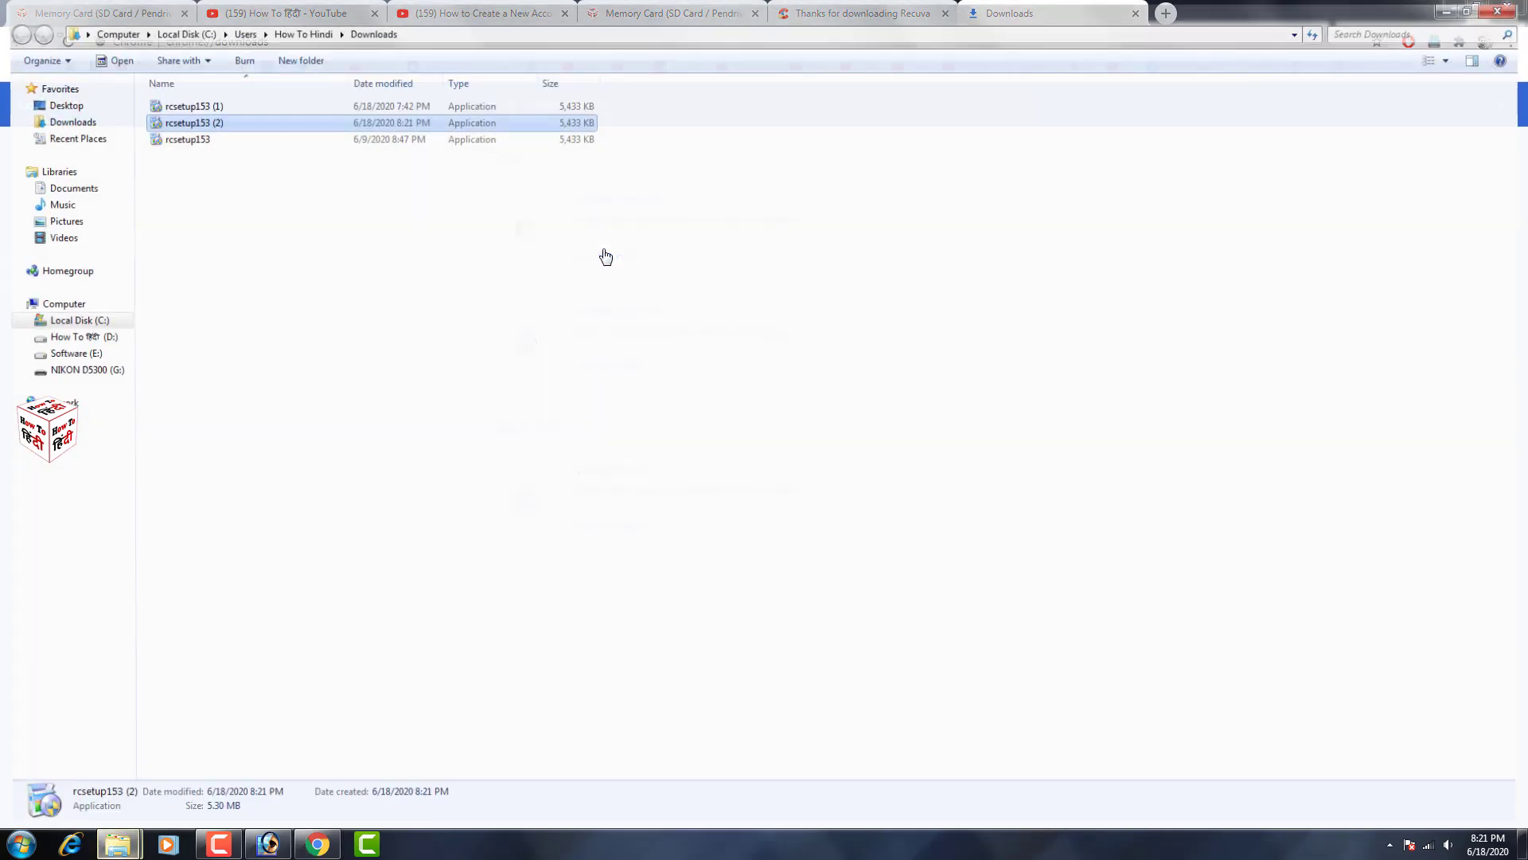
{"action": "left_click", "coordinate": [268, 283]}
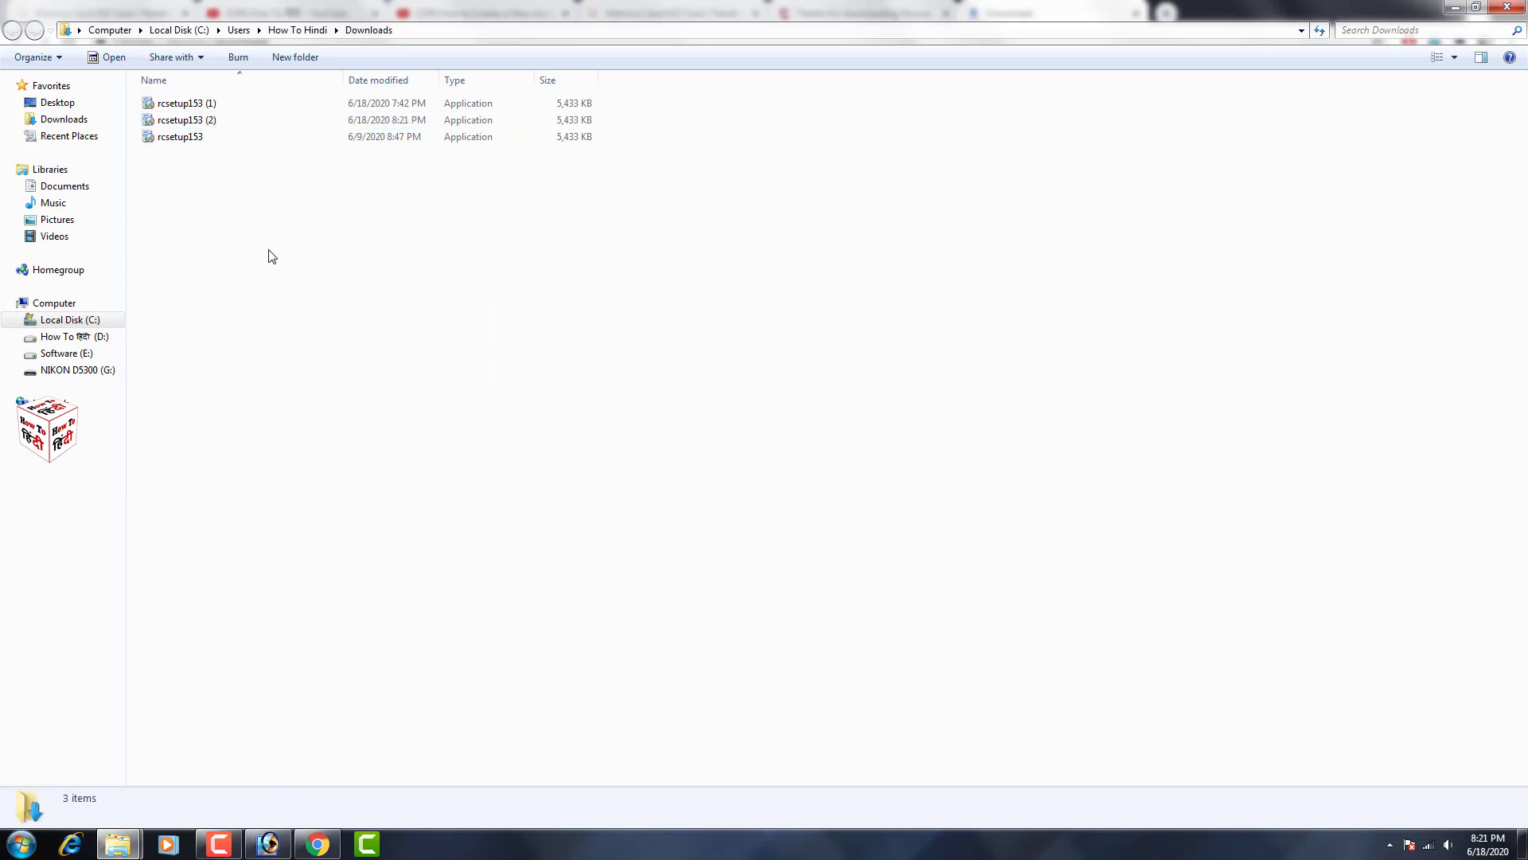
{"action": "left_click", "coordinate": [263, 121]}
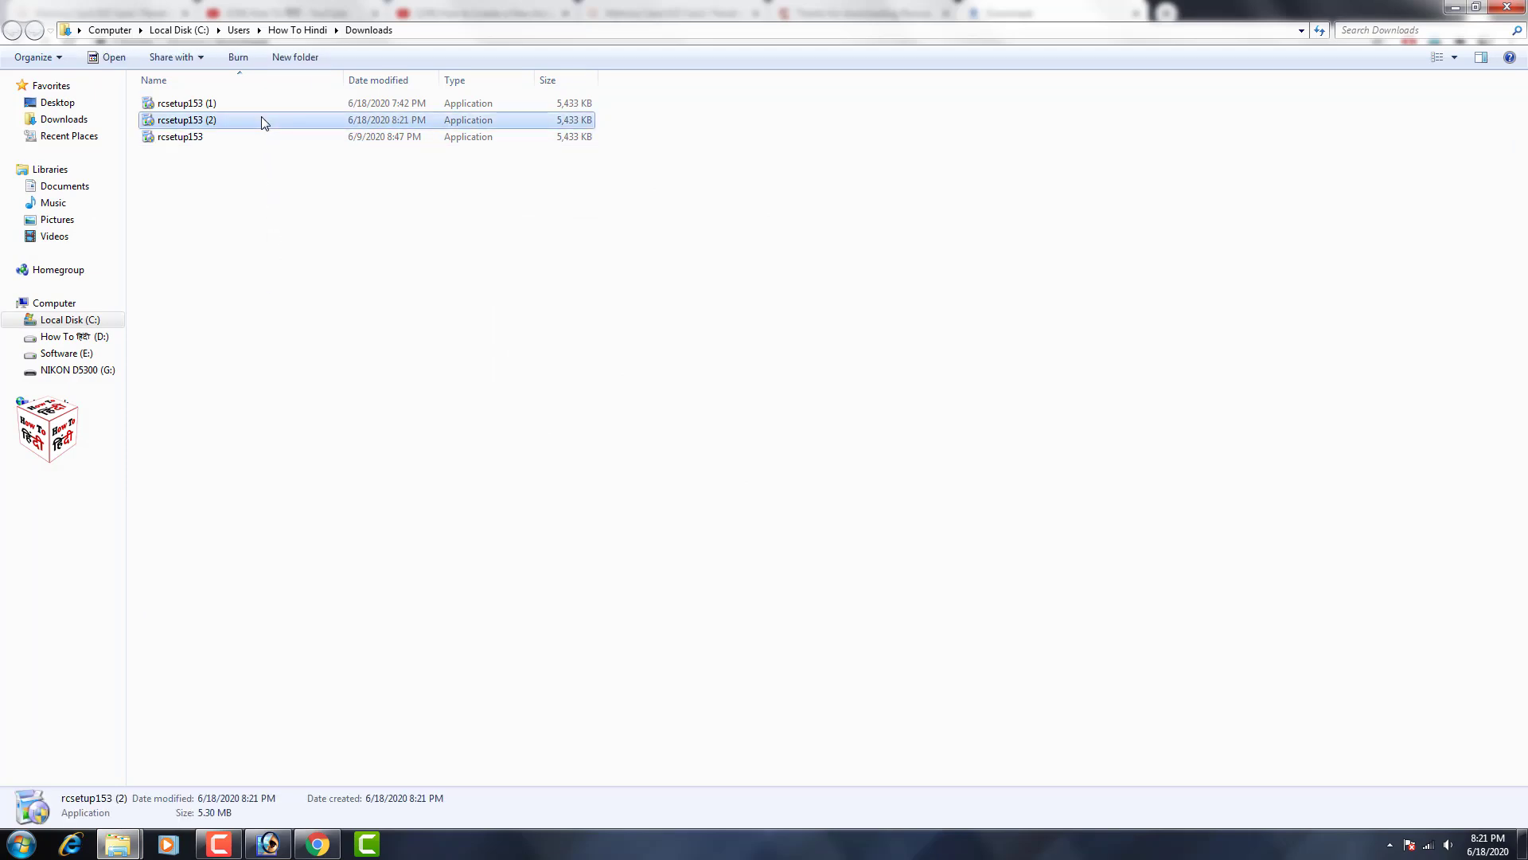
{"action": "left_click_drag", "start_coordinate": [169, 787], "coordinate": [274, 820]}
{"action": "key", "text": "Escape"}
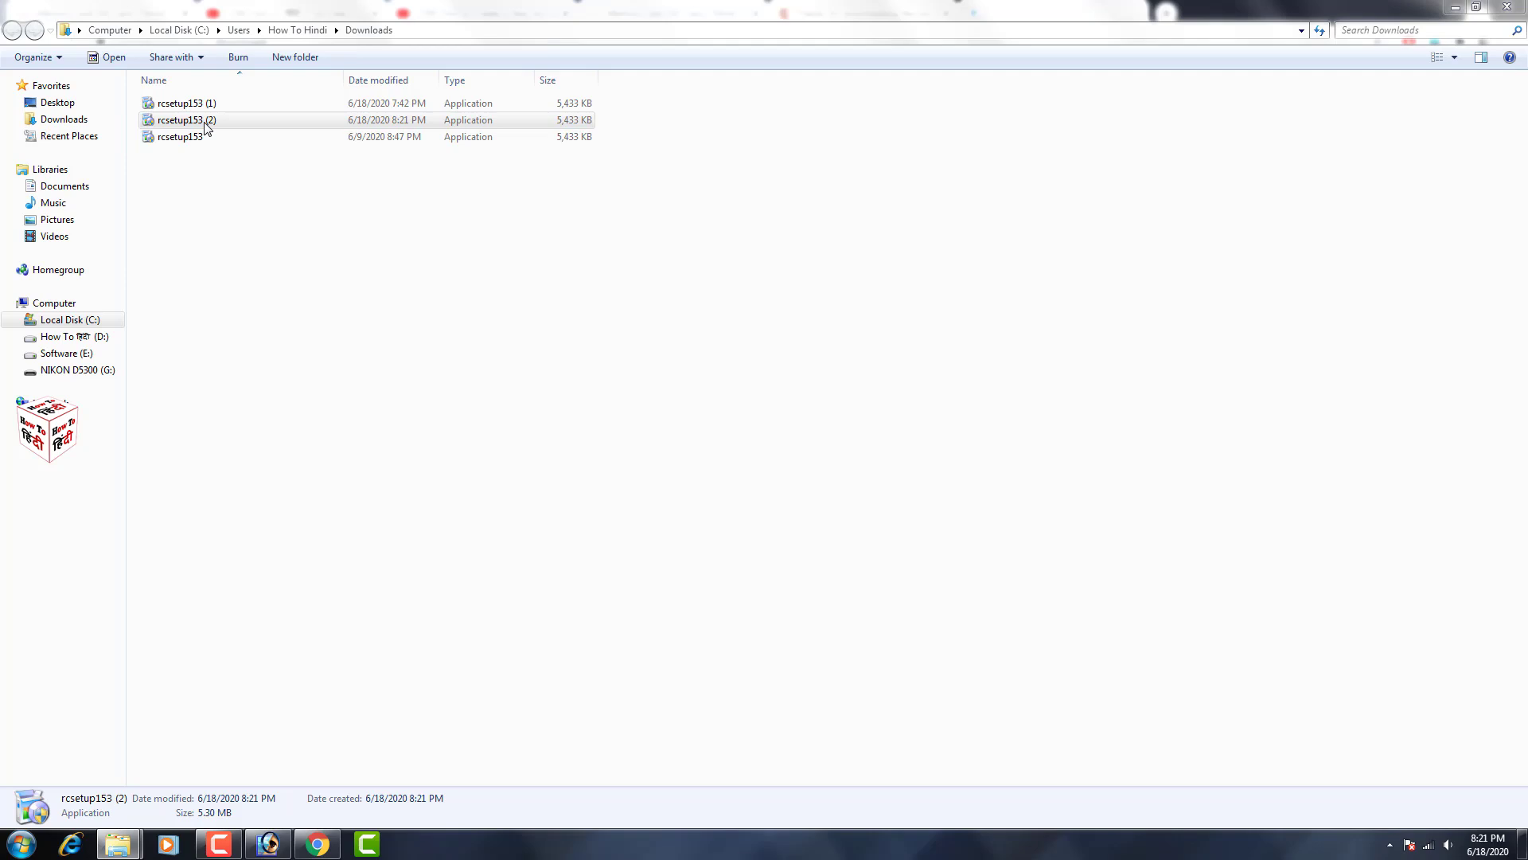
Step: Run the rcsetup153 (2) installer and install Recuva v1.53 with the default options
{"action": "left_click", "coordinate": [205, 126]}
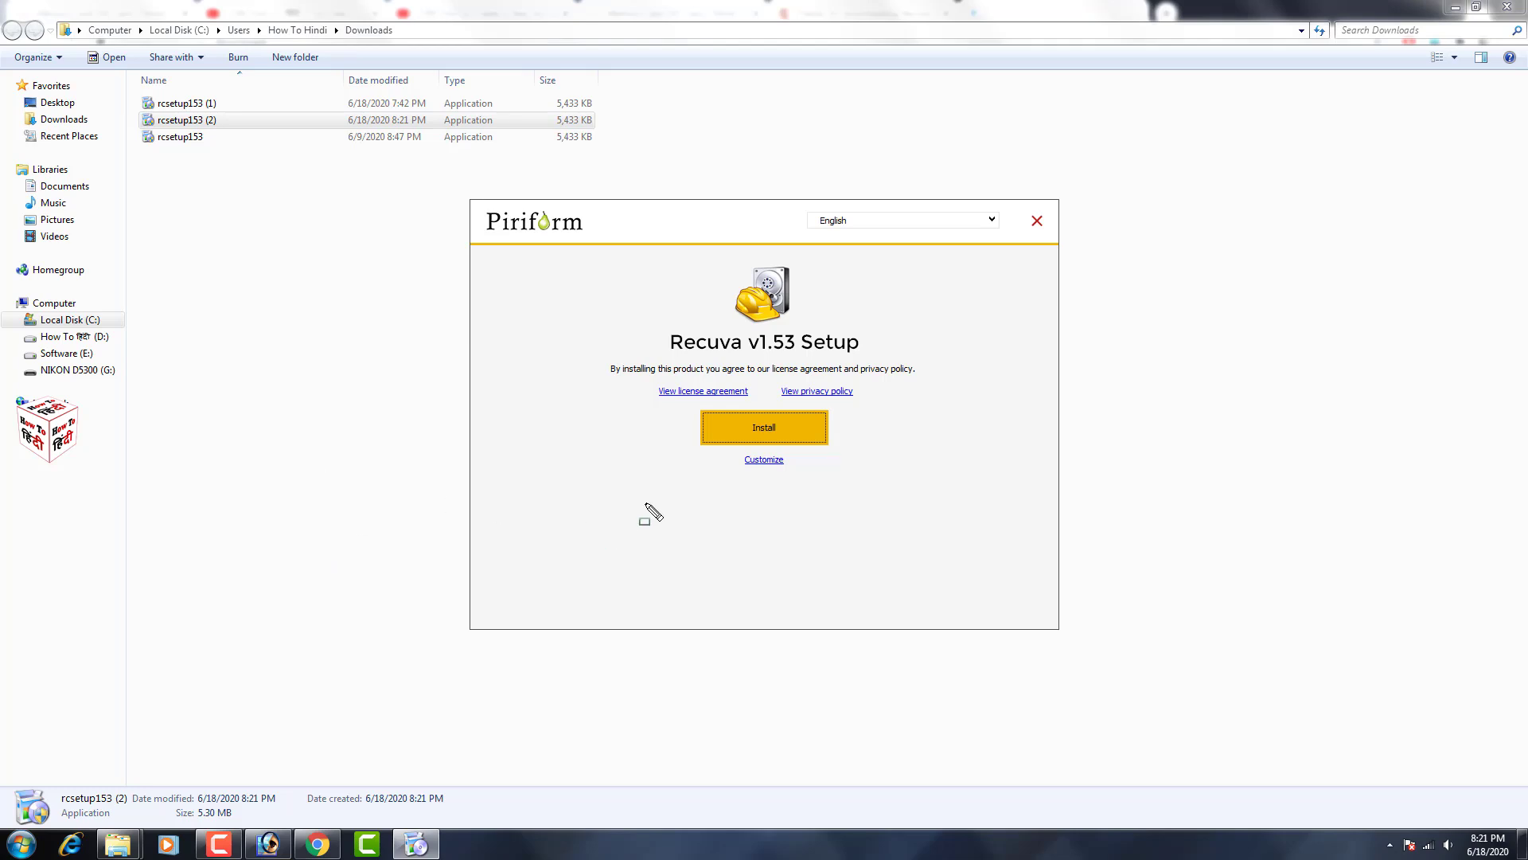
{"action": "left_click_drag", "start_coordinate": [685, 406], "coordinate": [835, 447]}
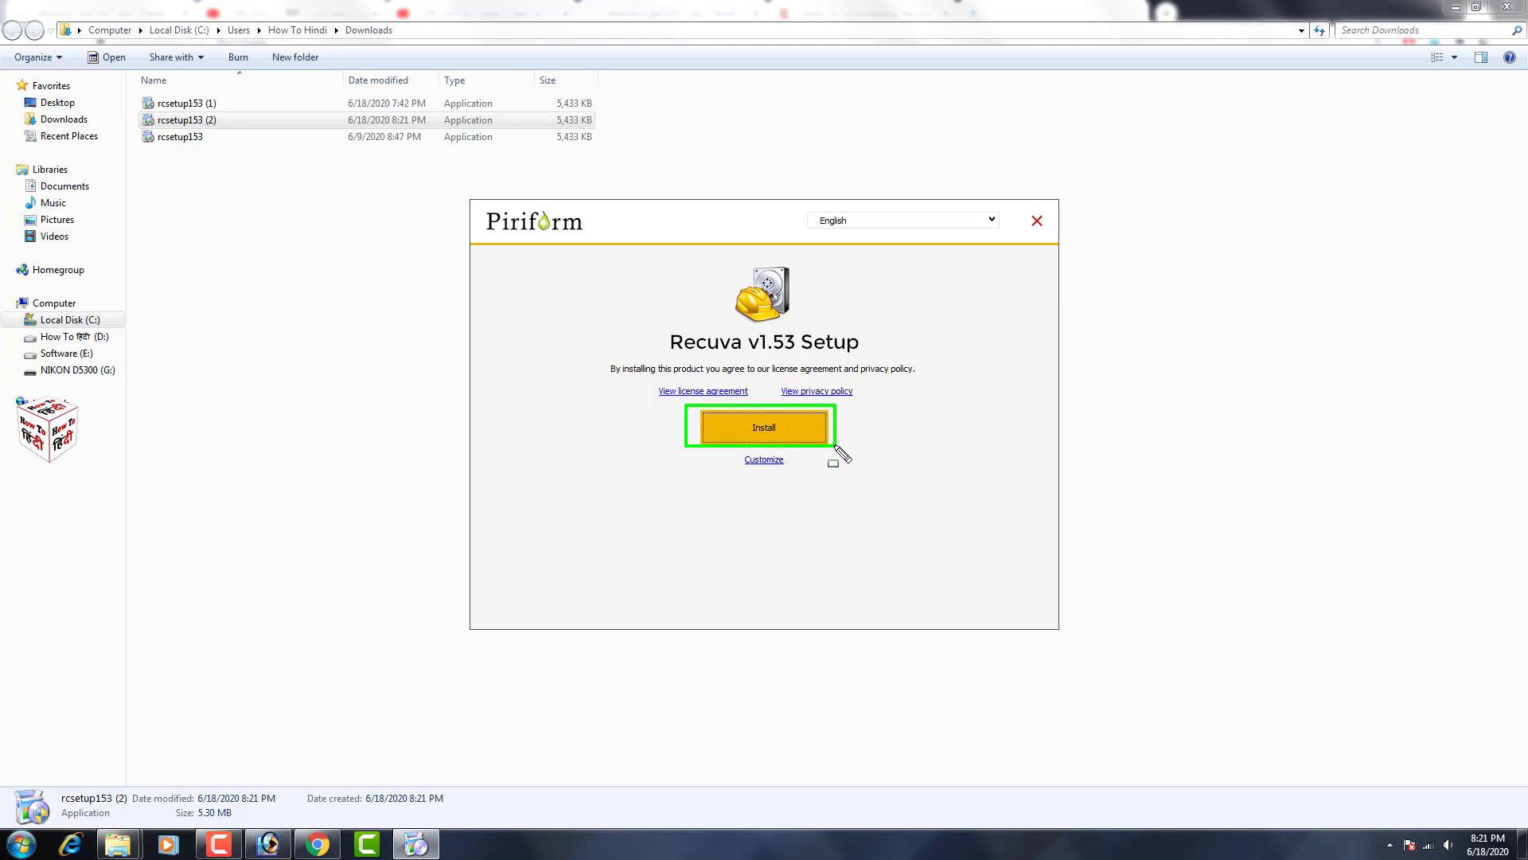
{"action": "left_click", "coordinate": [786, 430]}
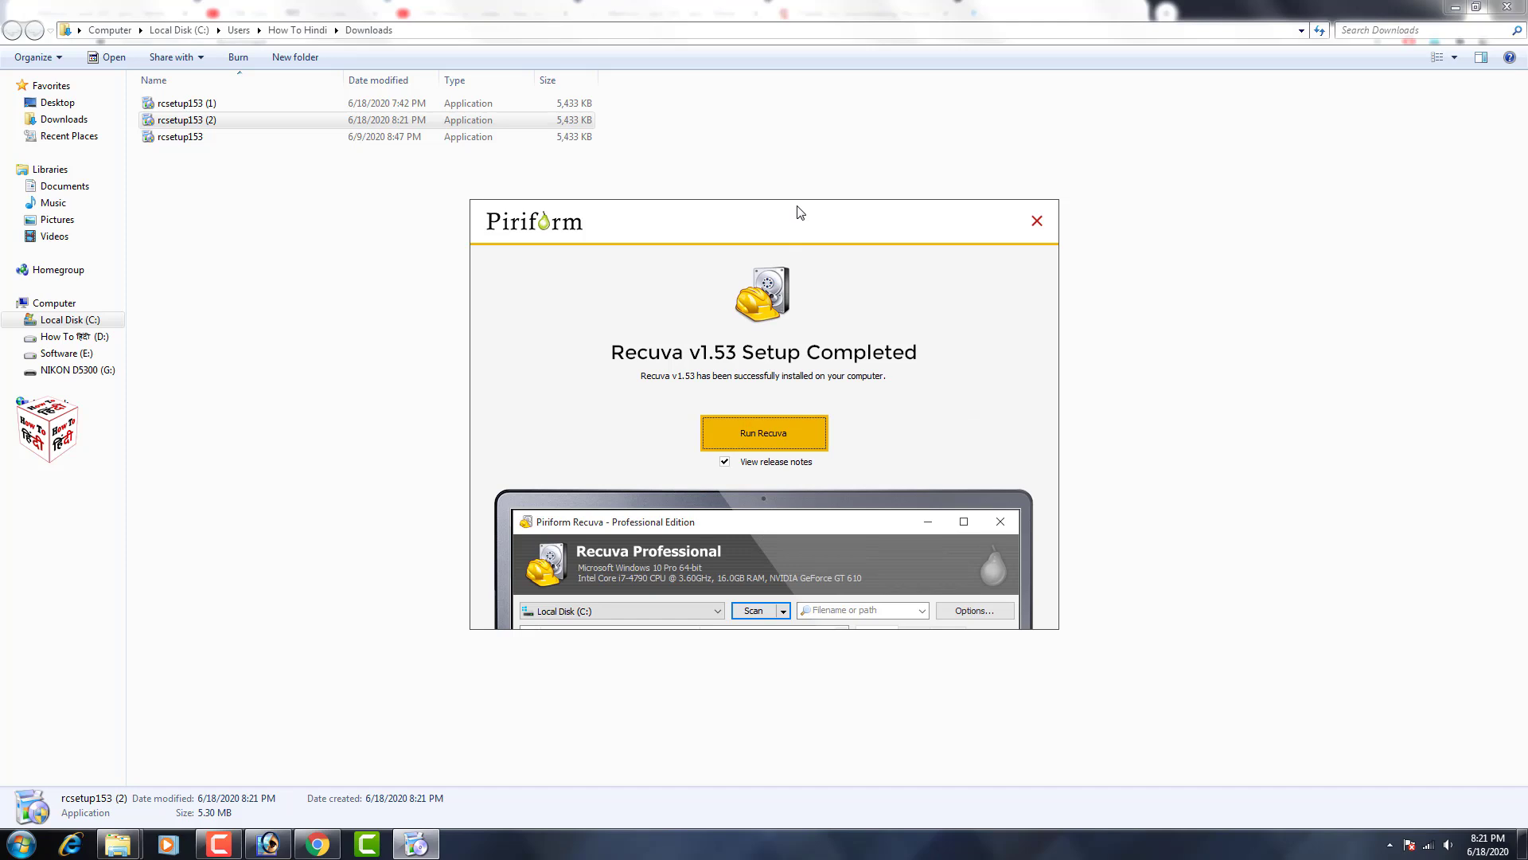
Step: Launch Recuva from the completed setup and advance the Recuva Wizard to the file type selection
{"action": "left_click_drag", "start_coordinate": [786, 223], "coordinate": [842, 153]}
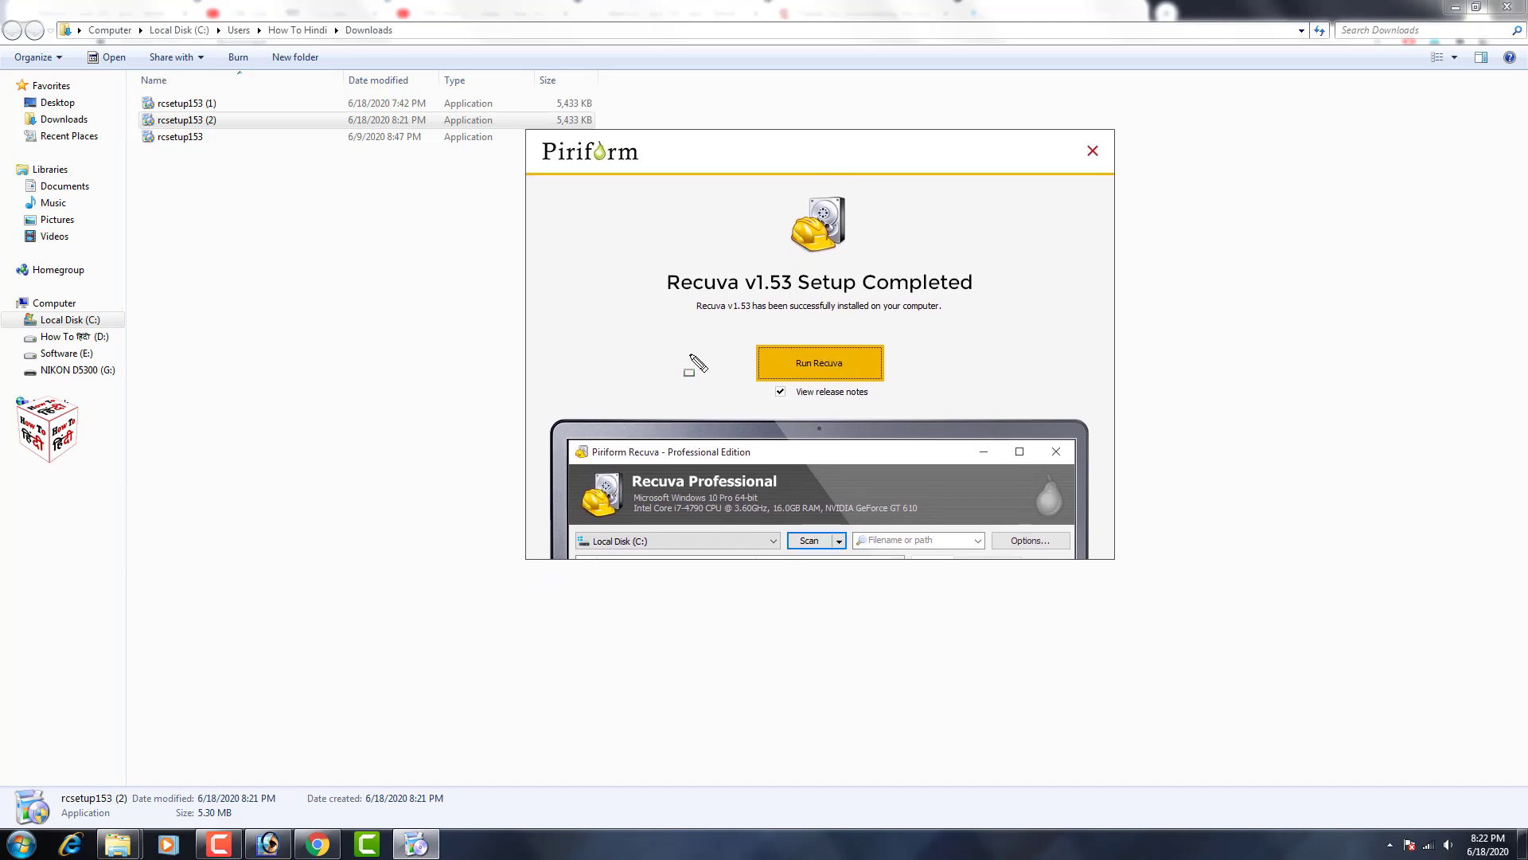
{"action": "mouse_move", "coordinate": [741, 327]}
{"action": "left_mouse_down"}
{"action": "mouse_move", "coordinate": [875, 390]}
{"action": "mouse_move", "coordinate": [918, 386]}
{"action": "left_mouse_up"}
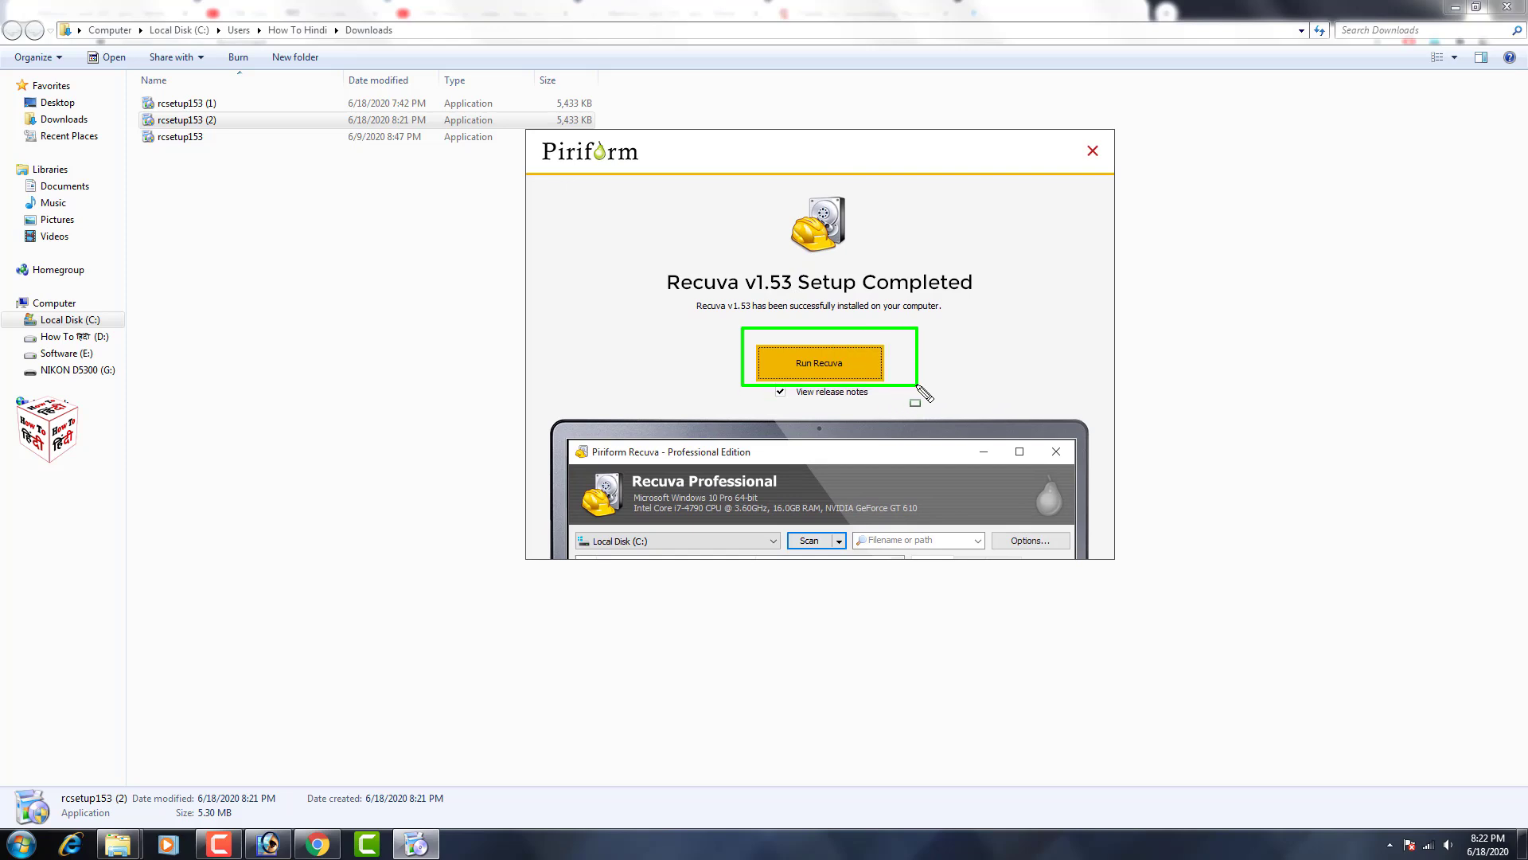
{"action": "left_click", "coordinate": [858, 371]}
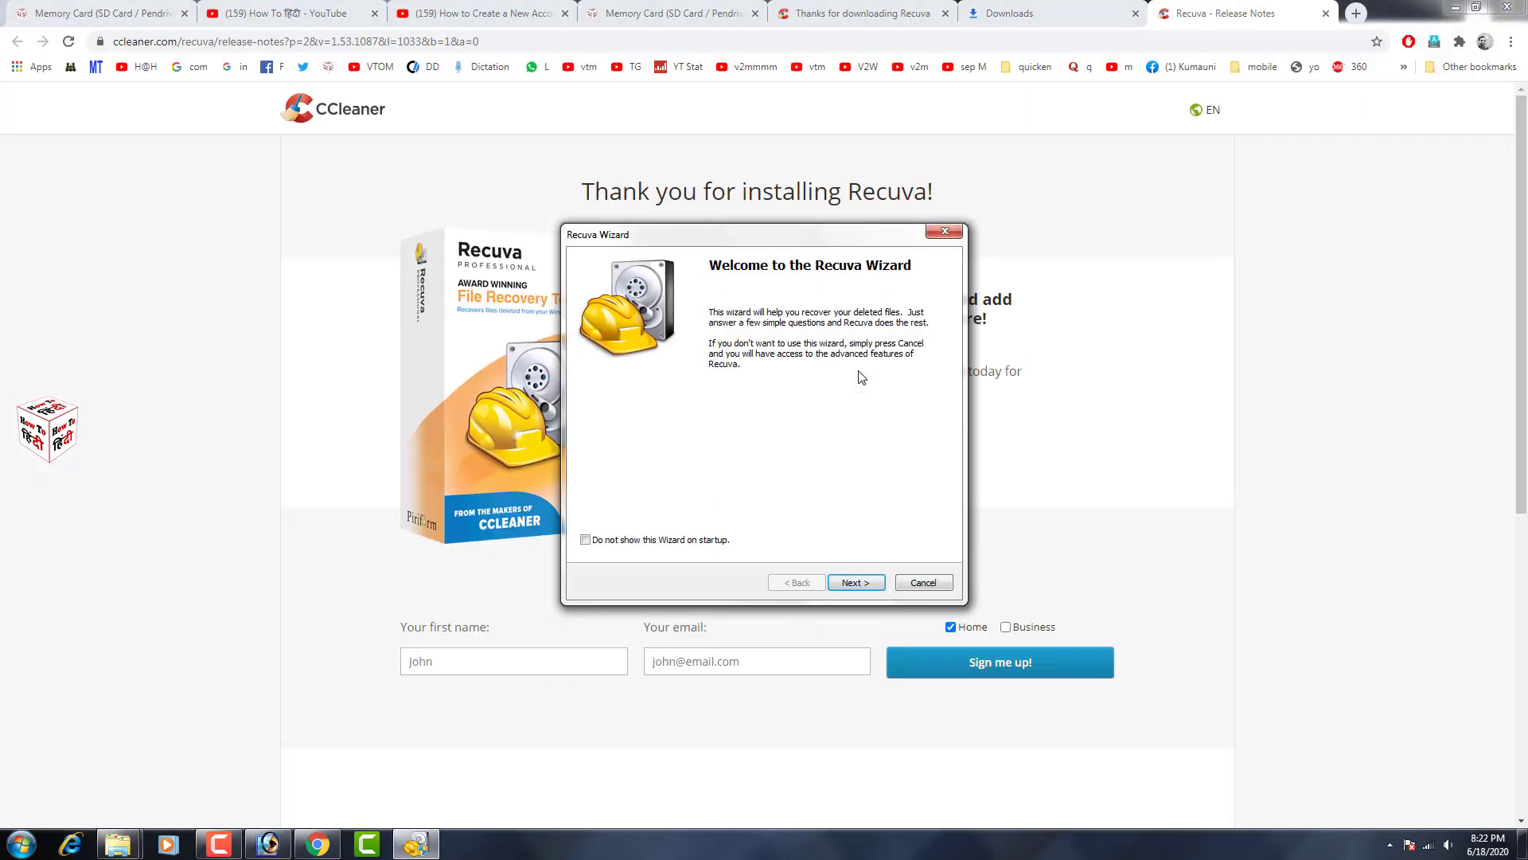
{"action": "left_click_drag", "start_coordinate": [826, 570], "coordinate": [881, 594]}
{"action": "left_click", "coordinate": [870, 586]}
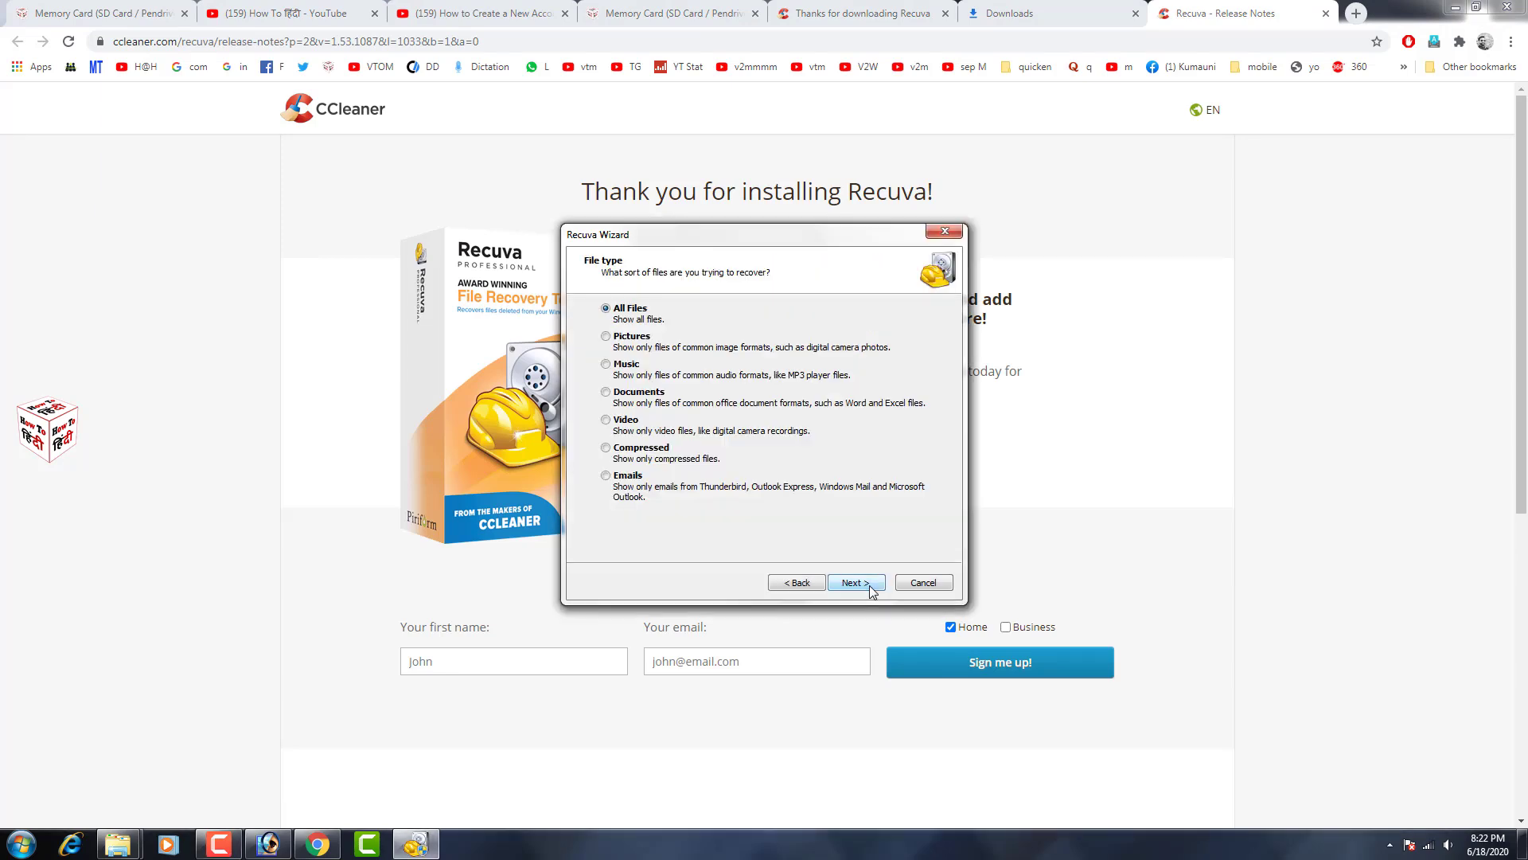
Step: Review the file type choices offered by the wizard, from All Files to Emails
{"action": "key", "text": "ctrl+shift+d"}
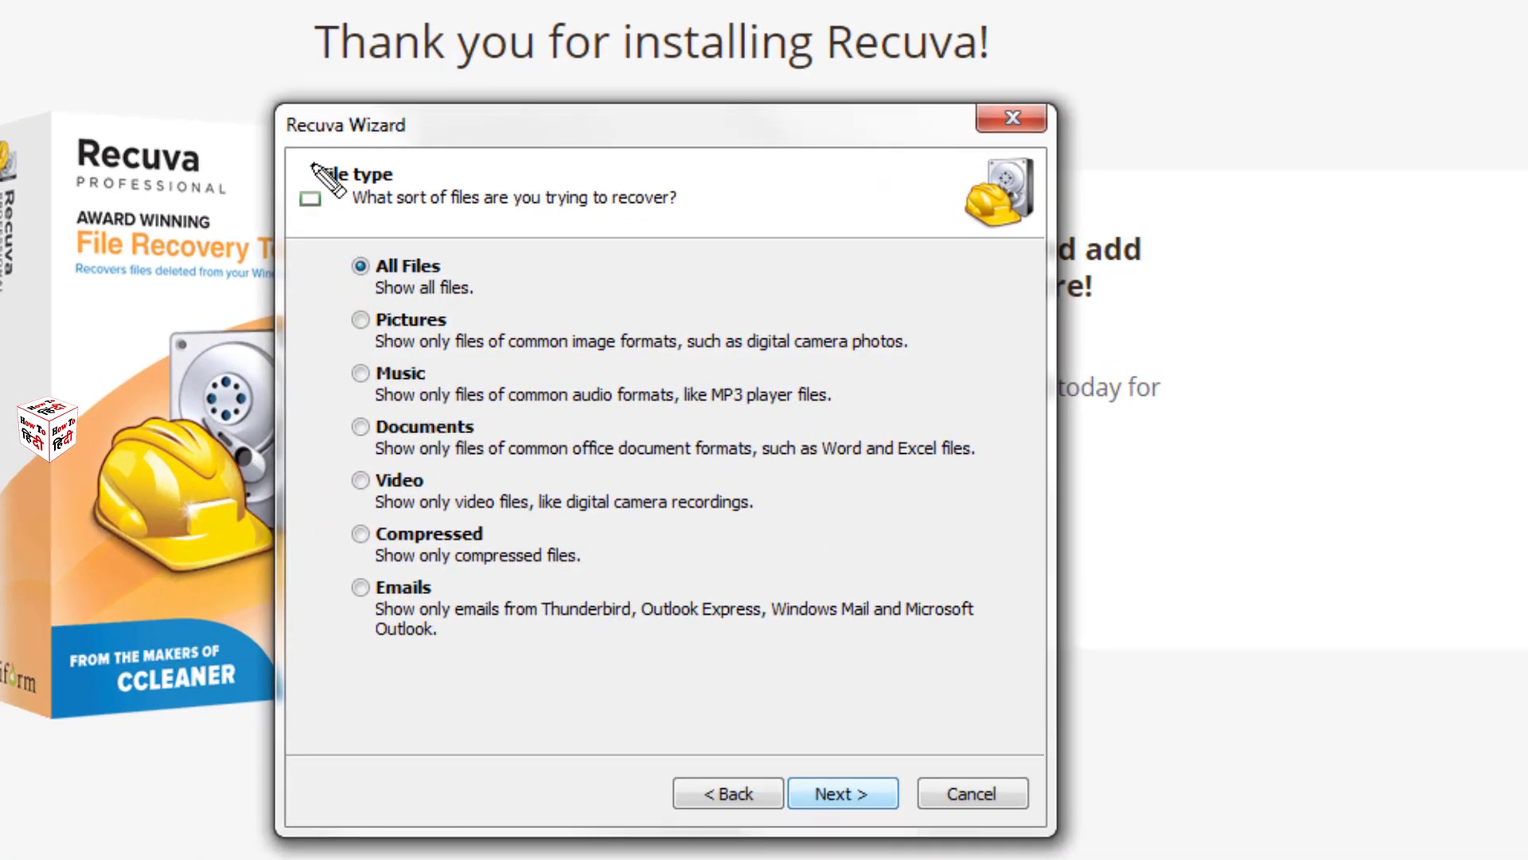
{"action": "mouse_move", "coordinate": [300, 145]}
{"action": "left_mouse_down"}
{"action": "mouse_move", "coordinate": [365, 174]}
{"action": "mouse_move", "coordinate": [693, 239]}
{"action": "mouse_move", "coordinate": [832, 236]}
{"action": "left_mouse_up"}
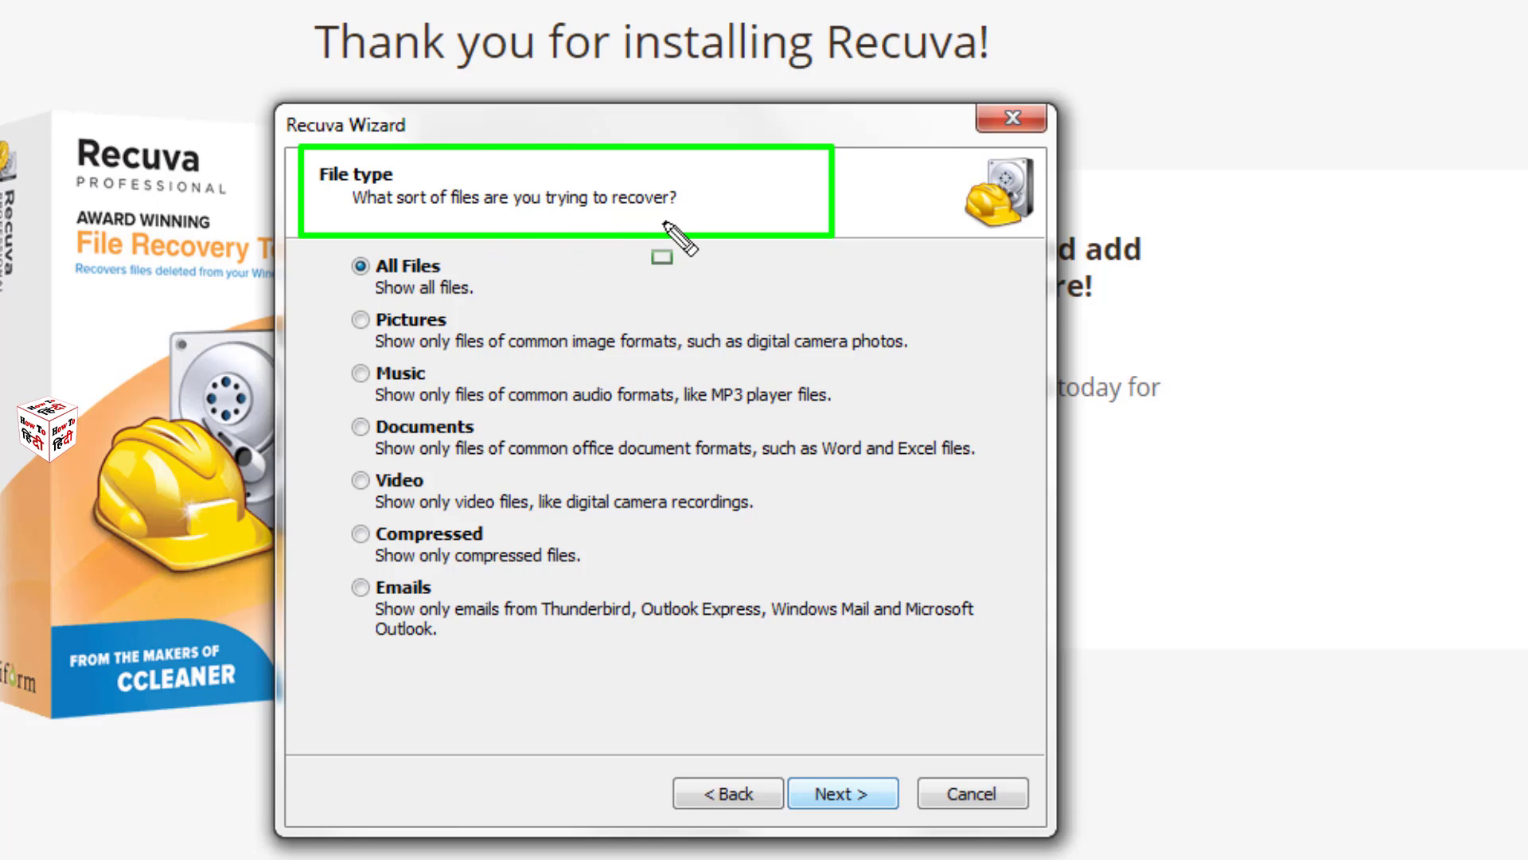
{"action": "mouse_move", "coordinate": [320, 246]}
{"action": "left_mouse_down"}
{"action": "mouse_move", "coordinate": [362, 294]}
{"action": "mouse_move", "coordinate": [689, 301]}
{"action": "left_mouse_up"}
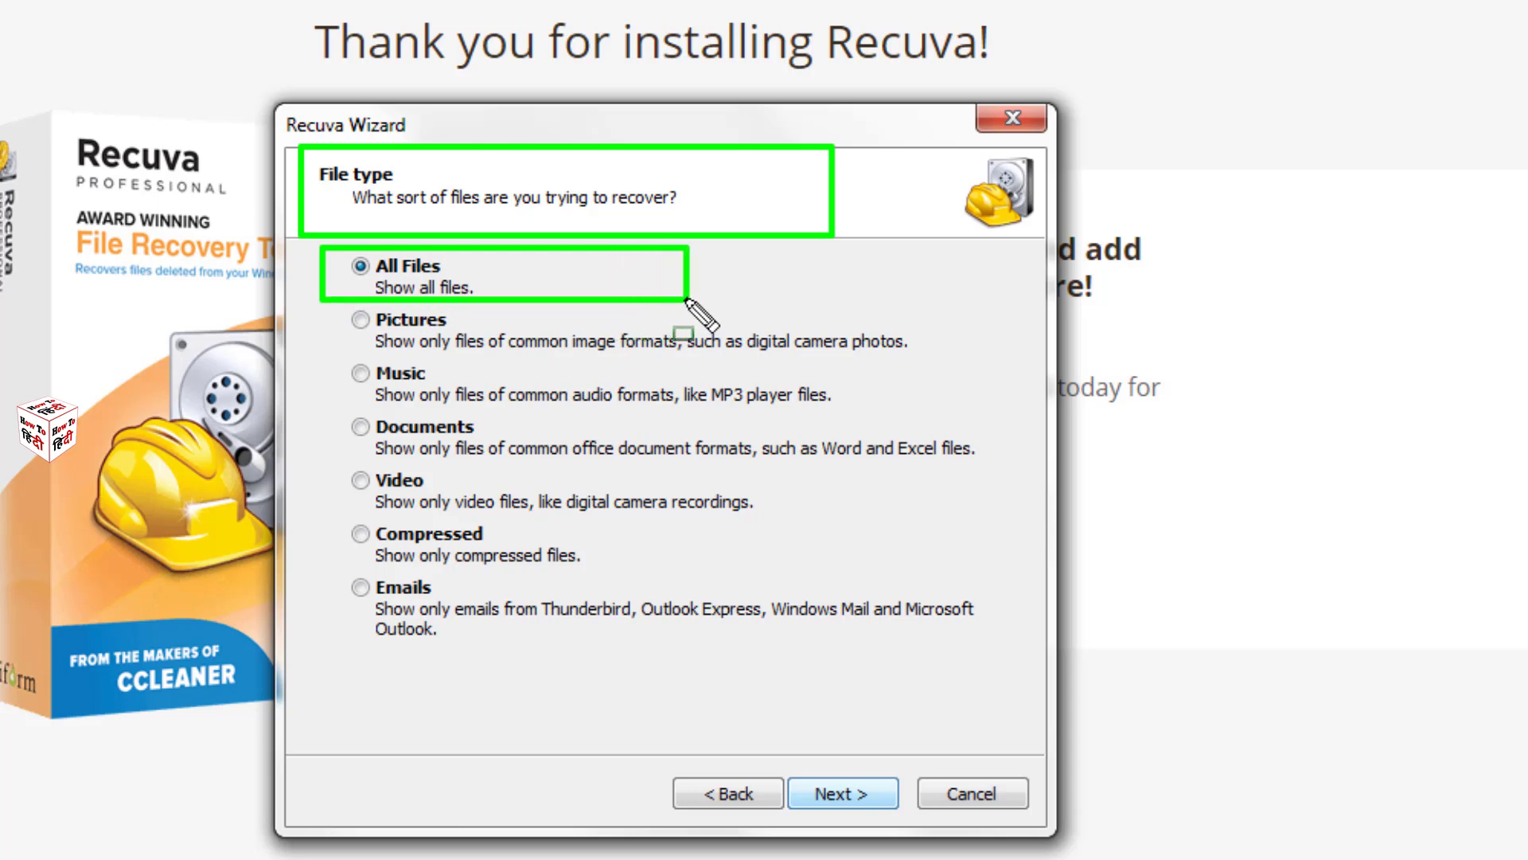
{"action": "left_click_drag", "start_coordinate": [327, 303], "coordinate": [561, 350]}
{"action": "left_click_drag", "start_coordinate": [328, 358], "coordinate": [484, 390]}
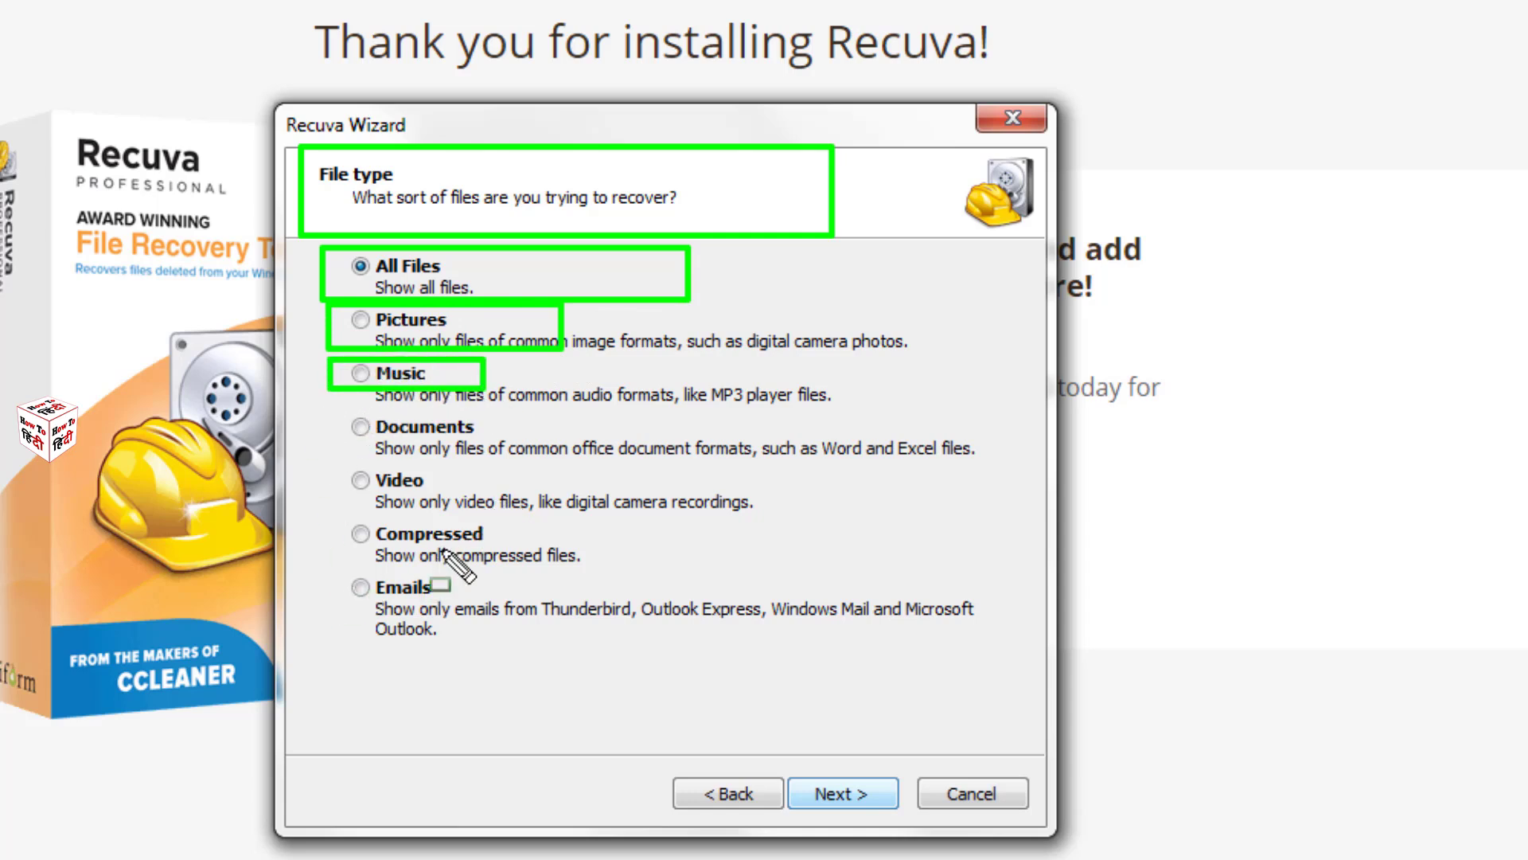
{"action": "mouse_move", "coordinate": [327, 575]}
{"action": "left_mouse_down"}
{"action": "mouse_move", "coordinate": [466, 576]}
{"action": "mouse_move", "coordinate": [545, 650]}
{"action": "left_mouse_up"}
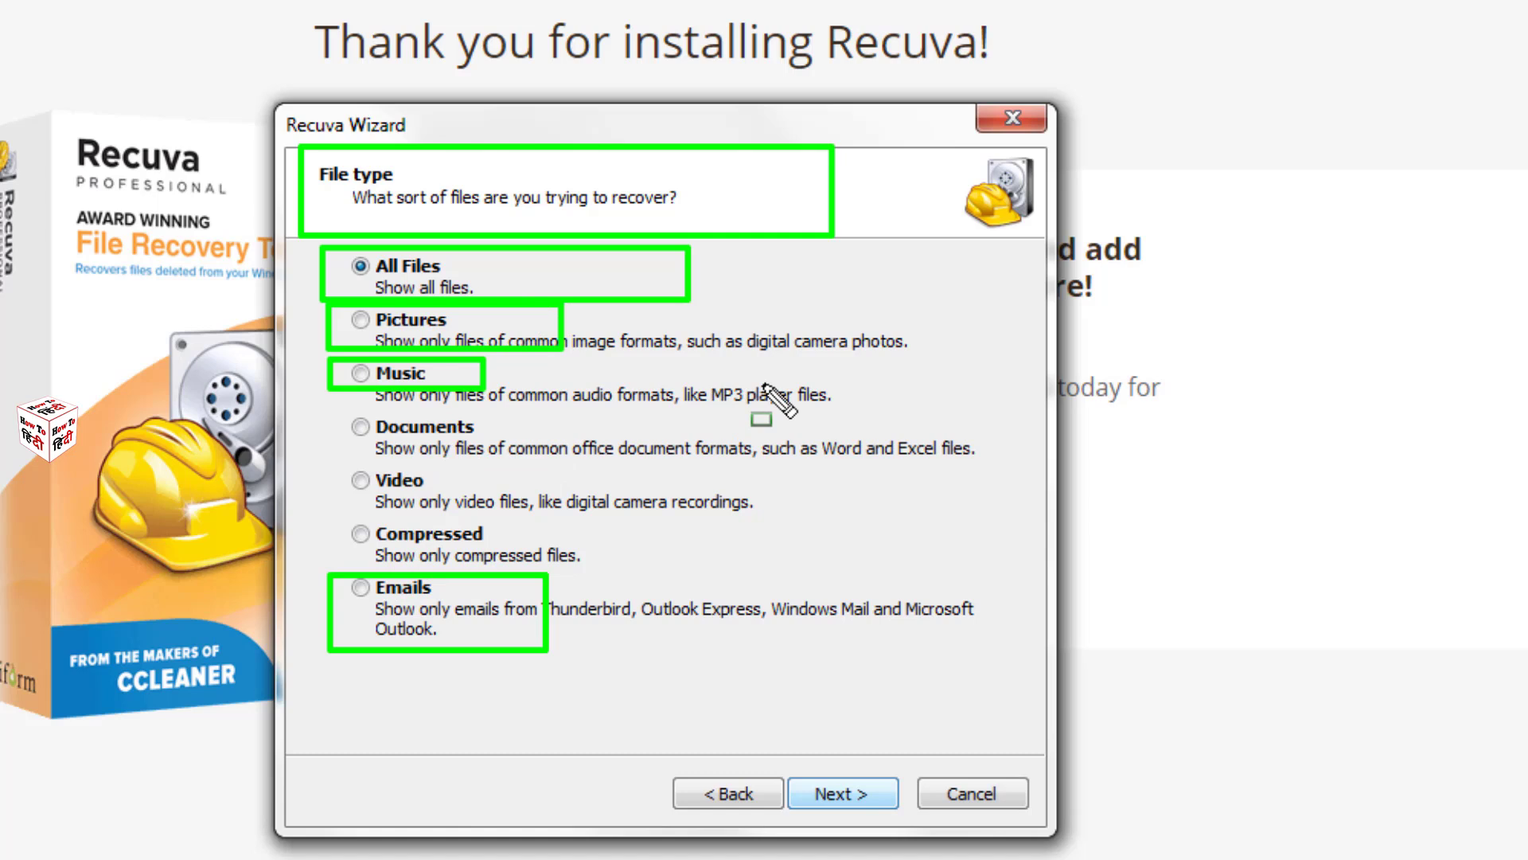
{"action": "key", "text": "Escape"}
Step: Choose Pictures as the file type to recover and continue to the file location page
{"action": "left_click", "coordinate": [364, 321]}
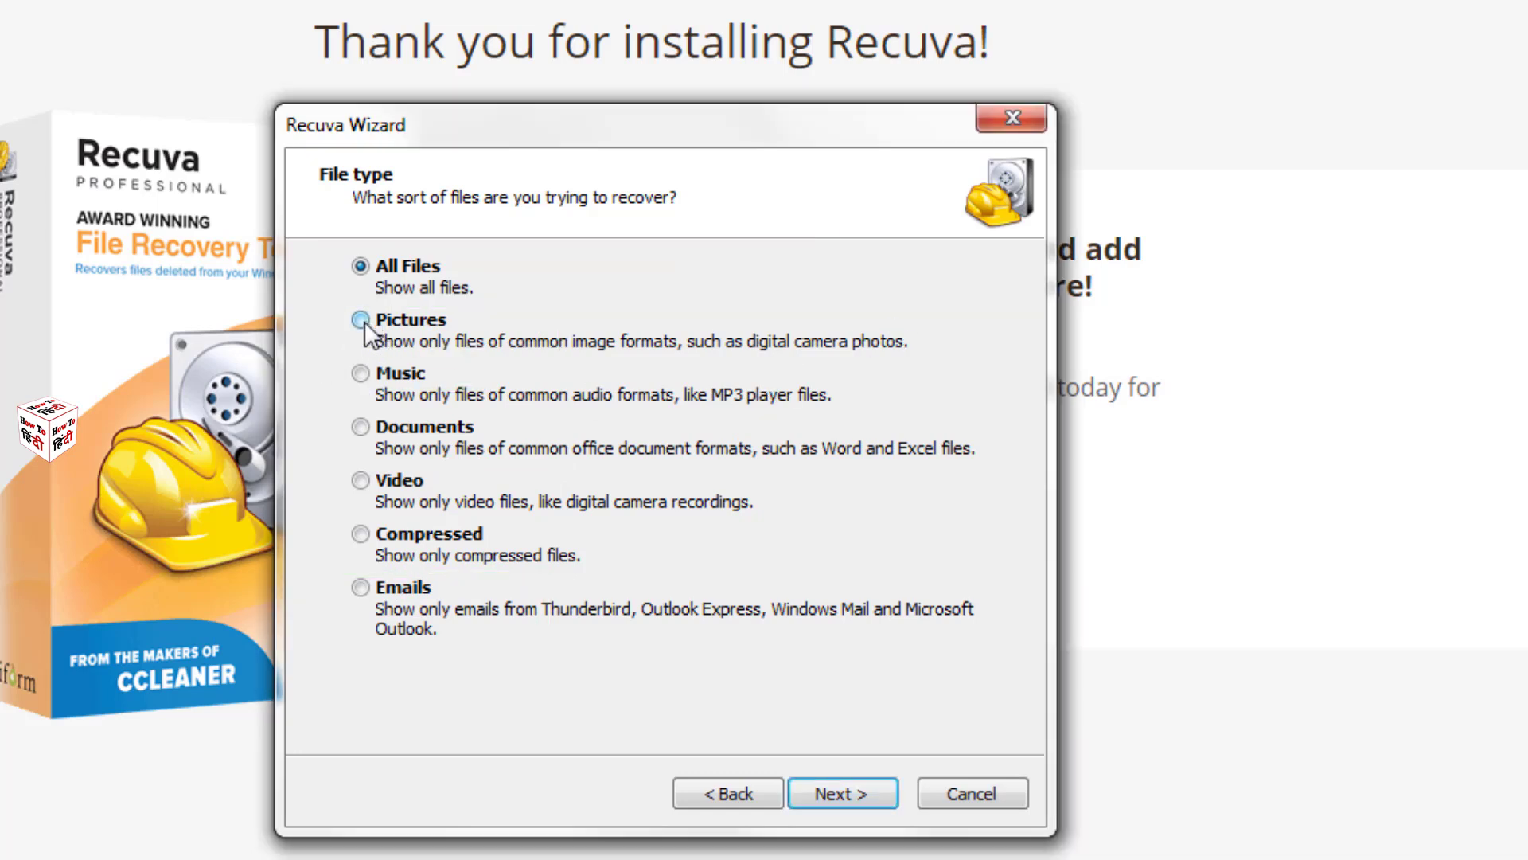
{"action": "key", "text": "ctrl+2"}
{"action": "left_click_drag", "start_coordinate": [331, 306], "coordinate": [490, 351]}
{"action": "left_click_drag", "start_coordinate": [788, 777], "coordinate": [847, 809]}
{"action": "key", "text": "Escape"}
{"action": "left_click", "coordinate": [845, 795]}
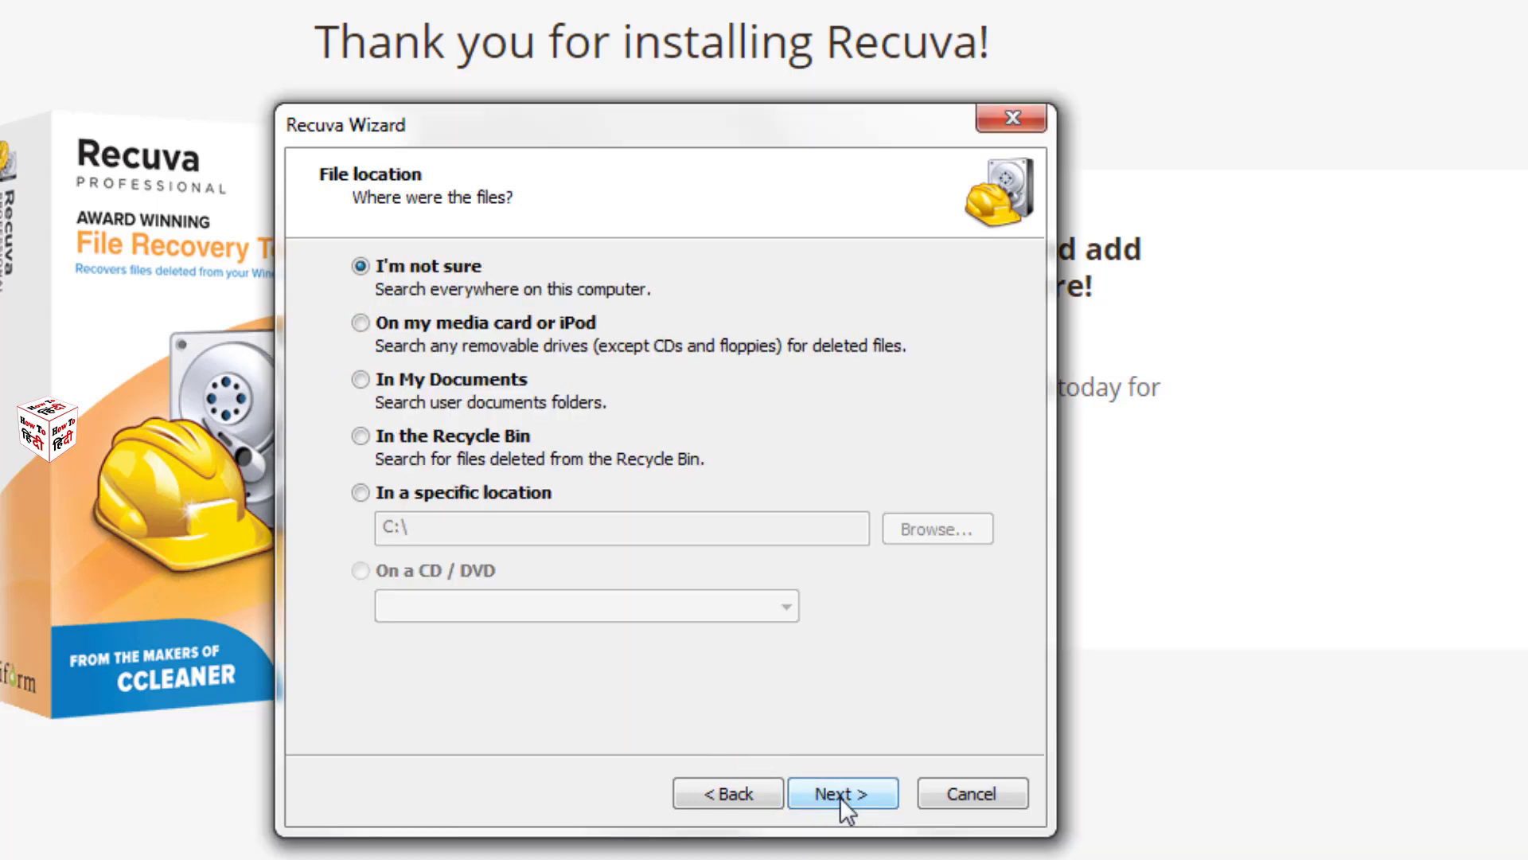
Step: Set the file location to a specific location instead of searching everywhere on the computer
{"action": "key", "text": "ctrl+2"}
{"action": "mouse_move", "coordinate": [300, 146]}
{"action": "left_mouse_down"}
{"action": "mouse_move", "coordinate": [486, 206]}
{"action": "mouse_move", "coordinate": [635, 221]}
{"action": "left_mouse_up"}
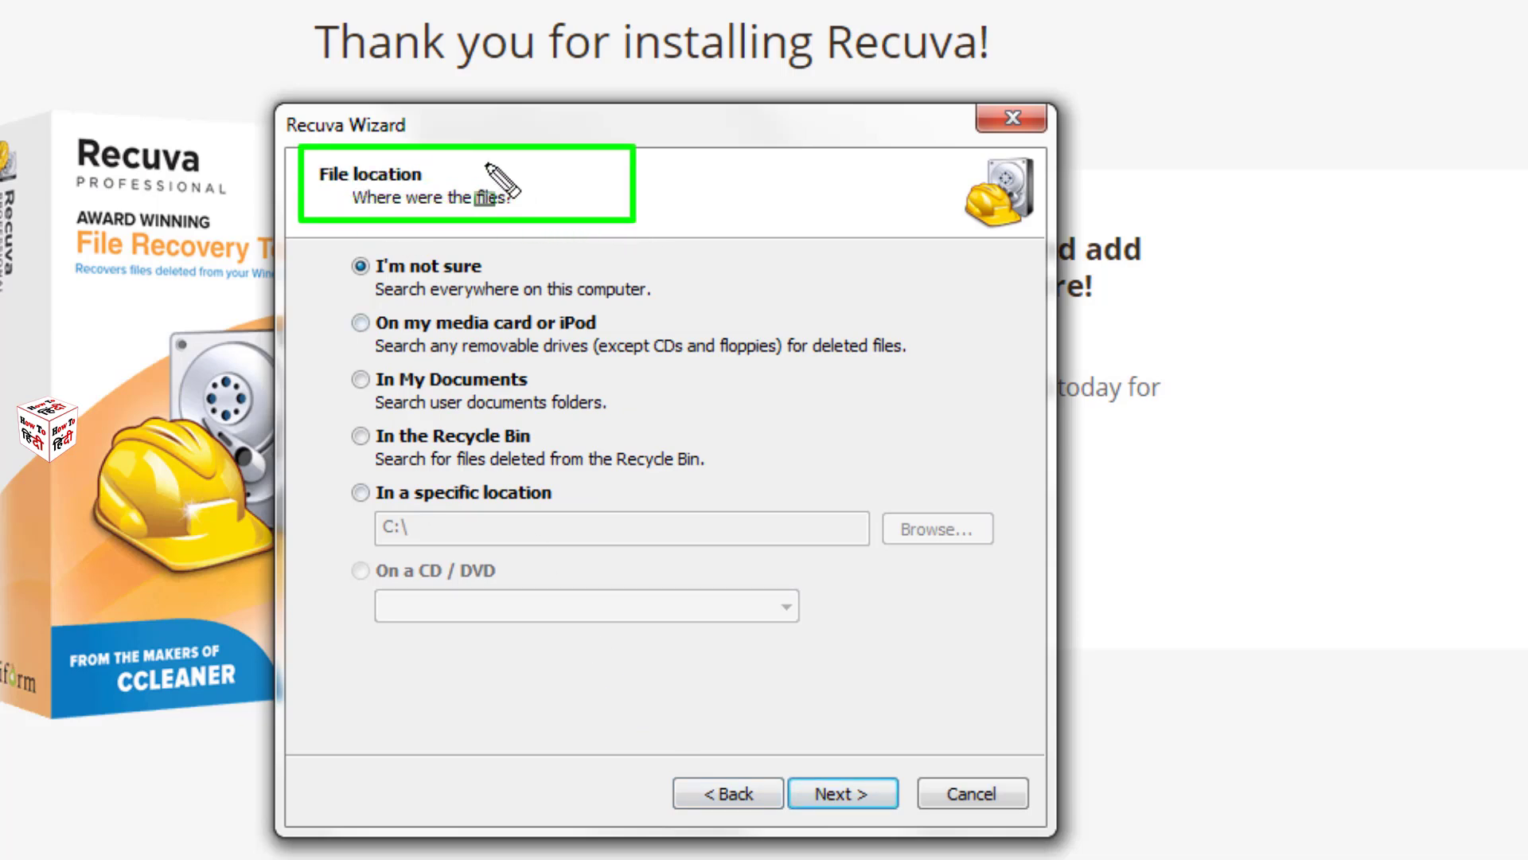
{"action": "left_click_drag", "start_coordinate": [321, 244], "coordinate": [618, 312]}
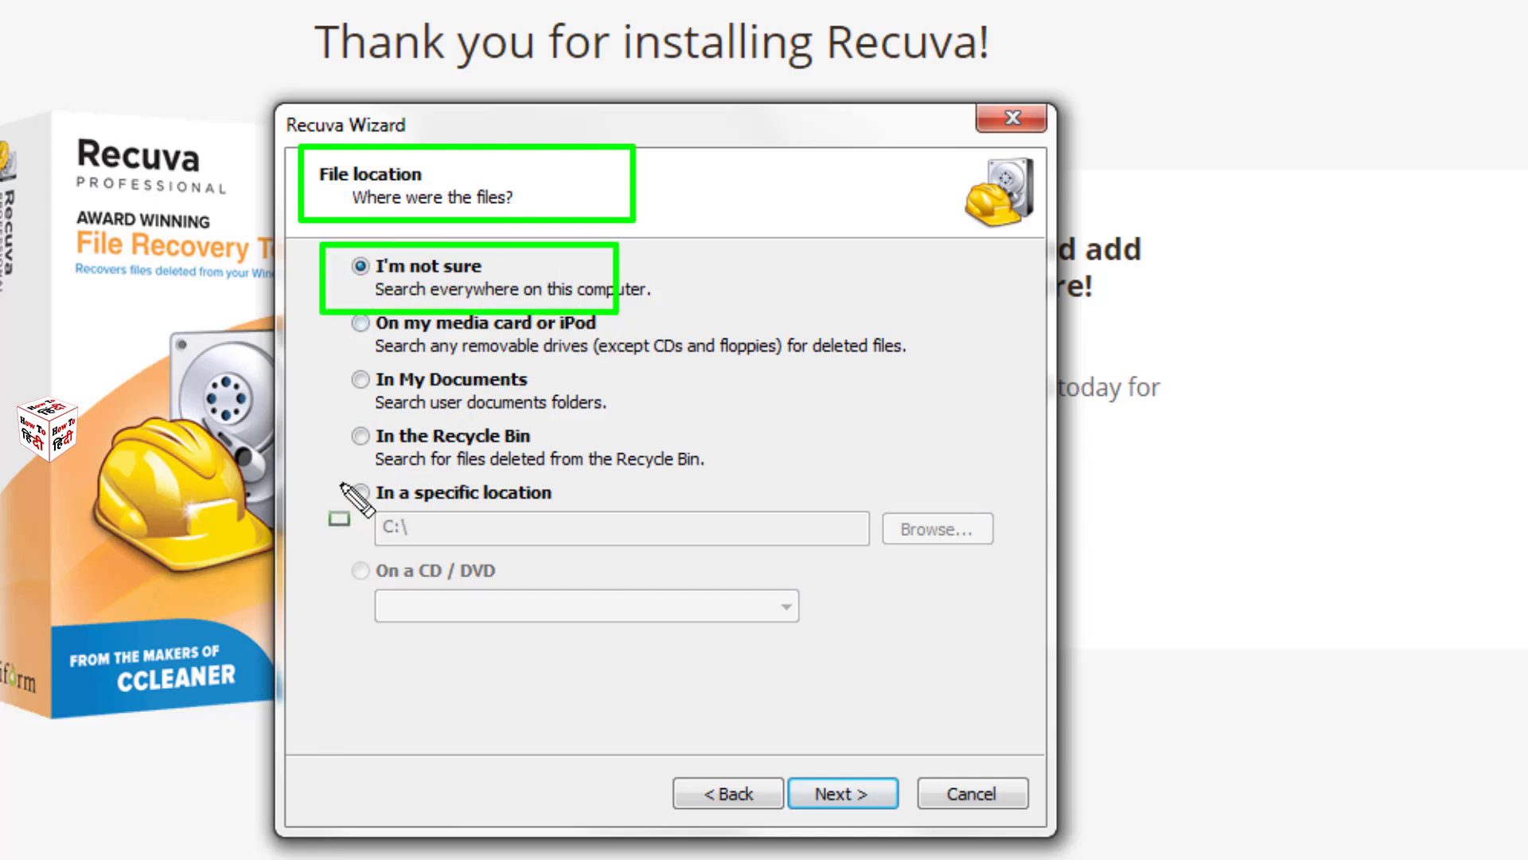
{"action": "mouse_move", "coordinate": [341, 476]}
{"action": "left_mouse_down"}
{"action": "mouse_move", "coordinate": [573, 511]}
{"action": "mouse_move", "coordinate": [623, 537]}
{"action": "left_mouse_up"}
{"action": "key", "text": "Escape"}
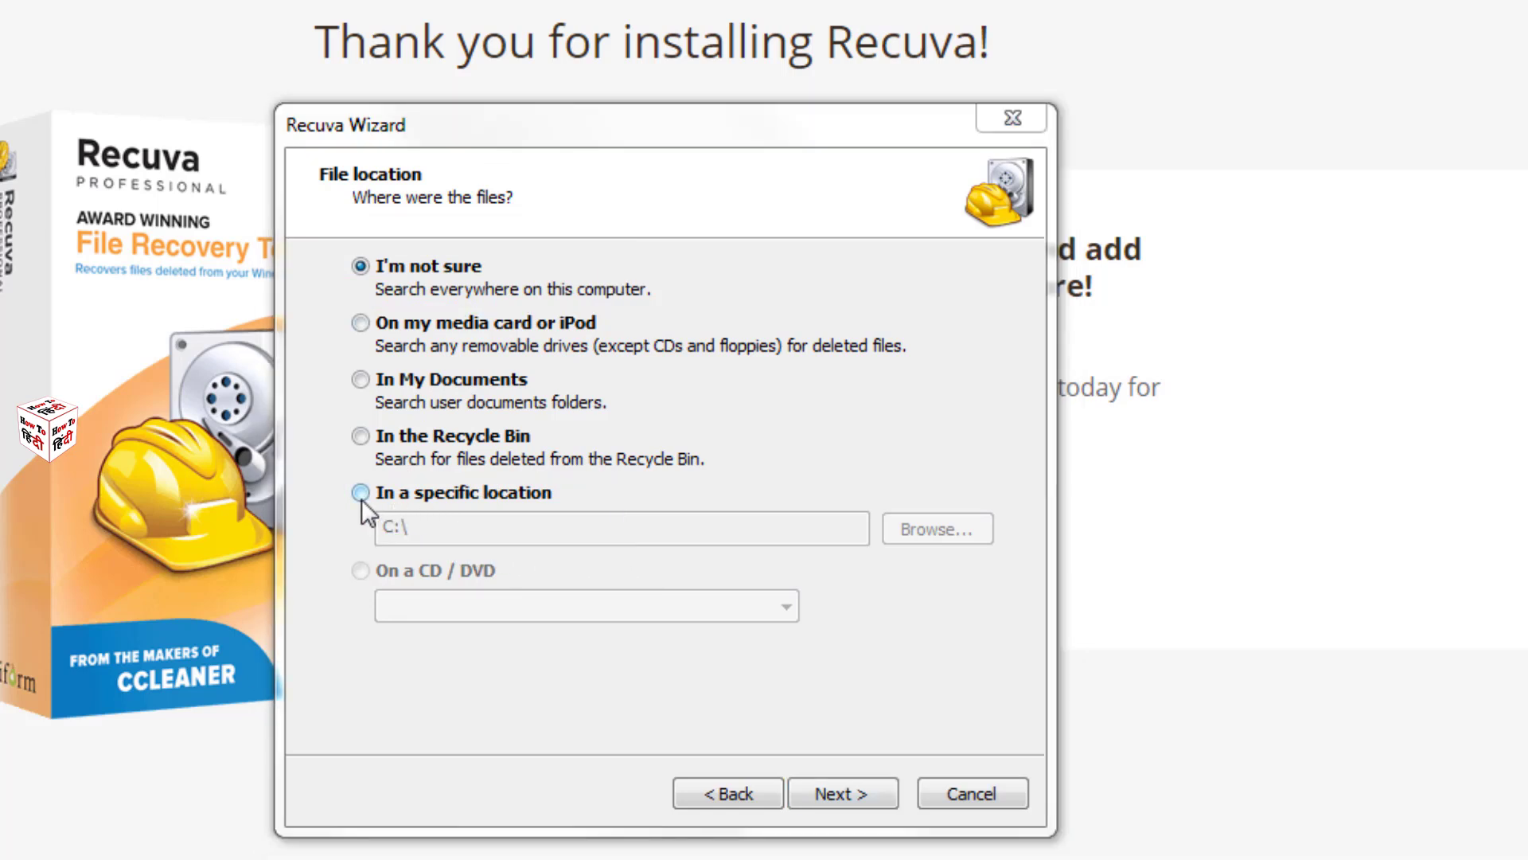
{"action": "left_click", "coordinate": [360, 493]}
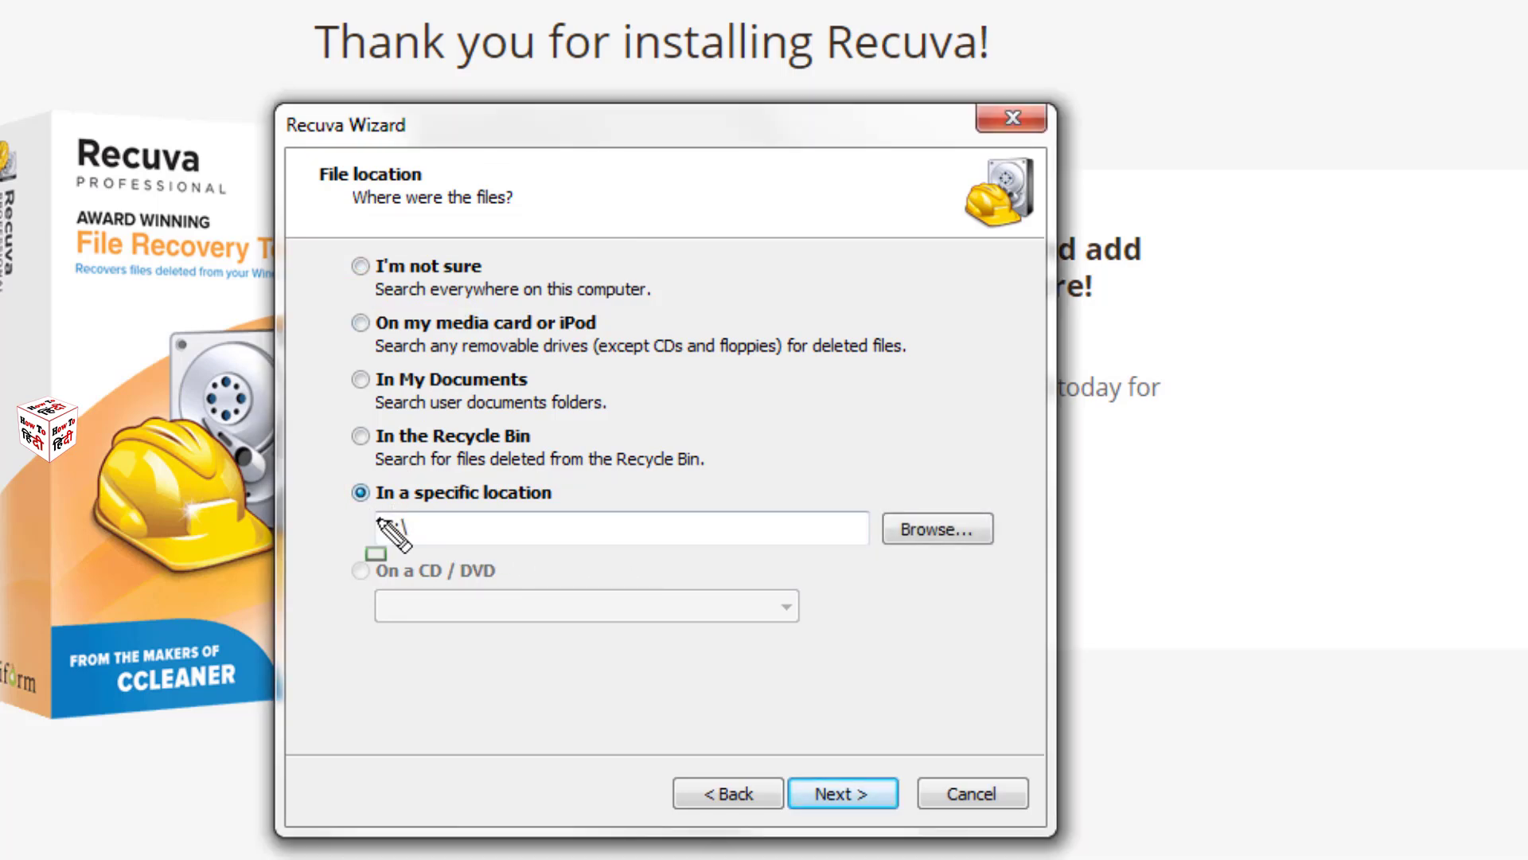
Step: Browse for the NIKON D5300 (G:) memory card and set it as the location to search
{"action": "left_click_drag", "start_coordinate": [363, 512], "coordinate": [508, 541]}
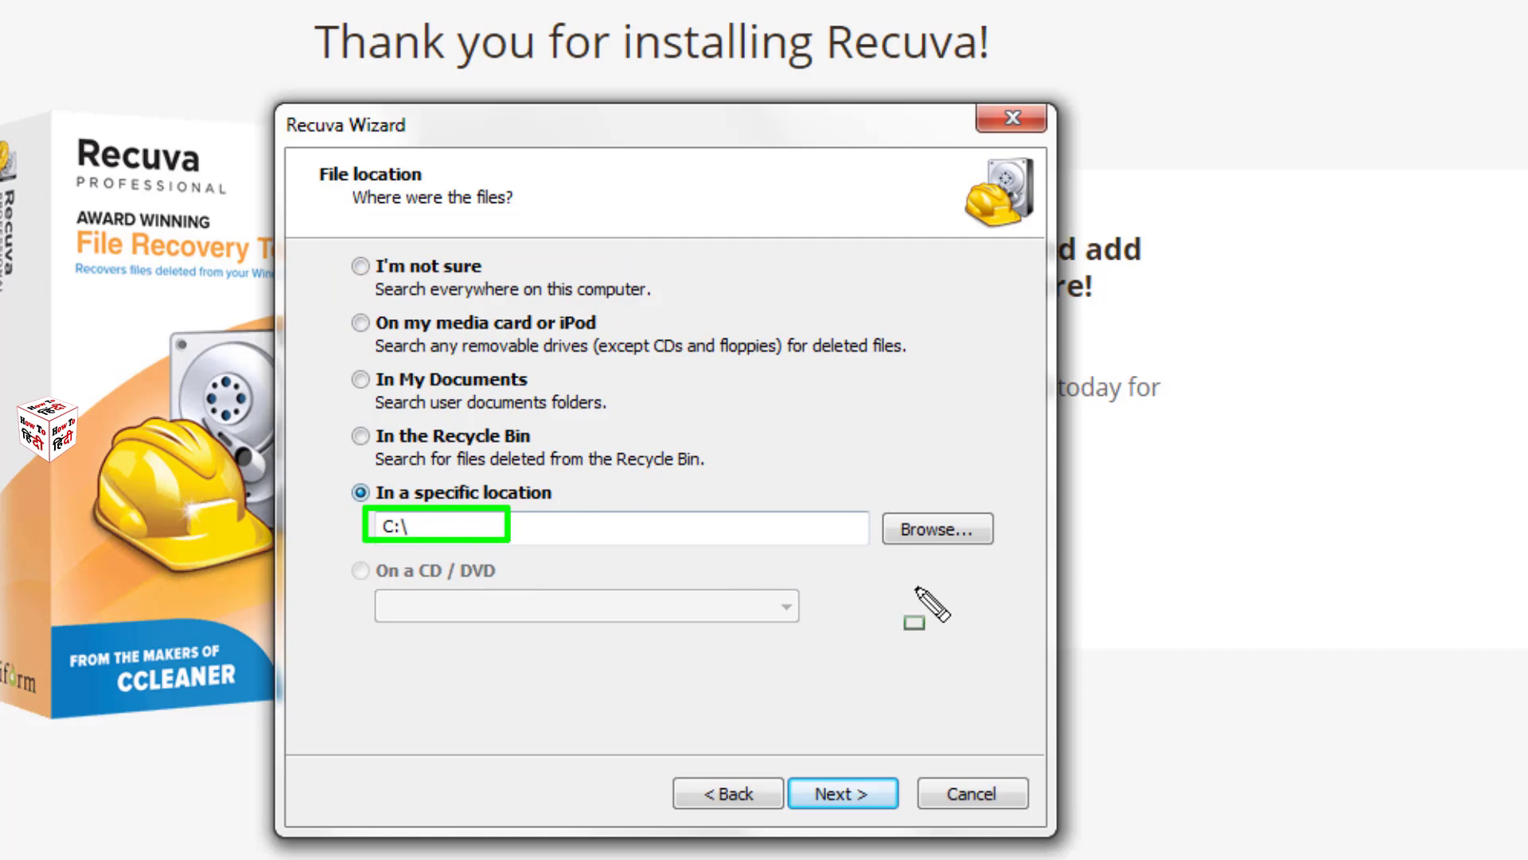
{"action": "left_click_drag", "start_coordinate": [875, 502], "coordinate": [1010, 563]}
{"action": "key", "text": "Escape"}
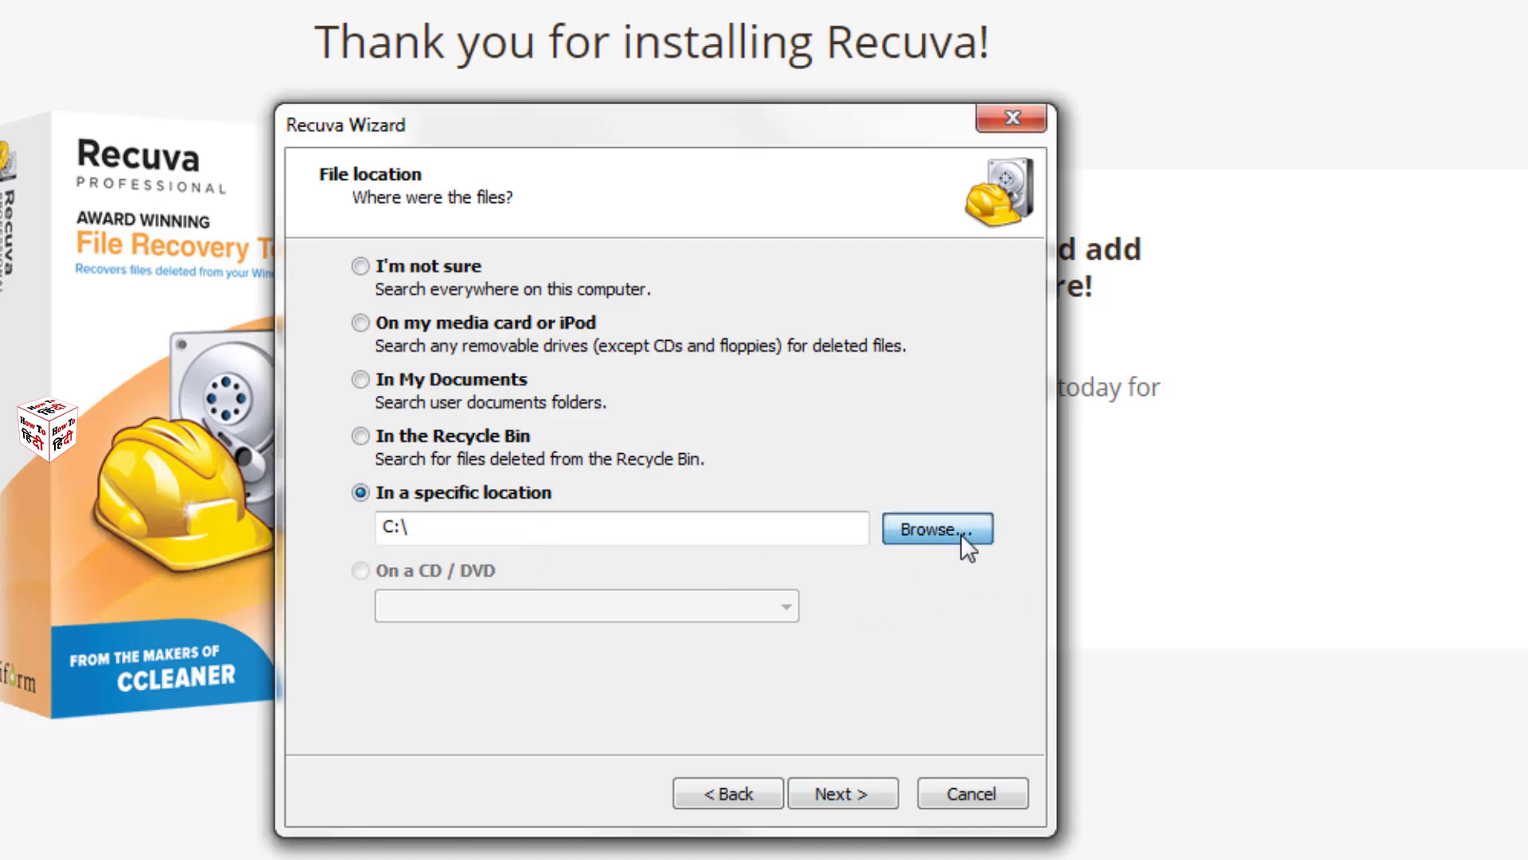
{"action": "left_click", "coordinate": [962, 530]}
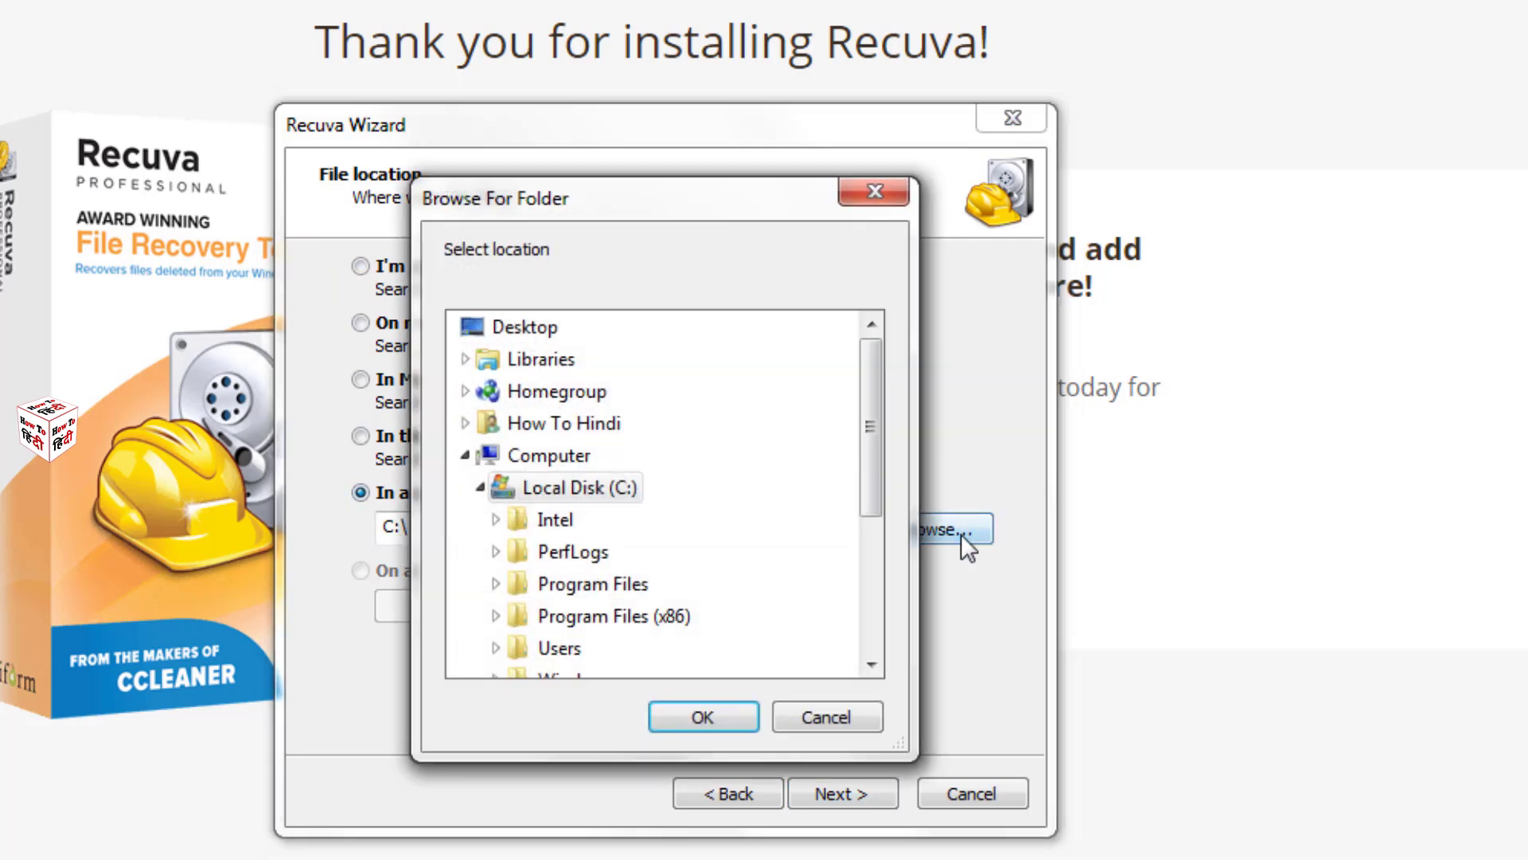
{"action": "left_click", "coordinate": [482, 487]}
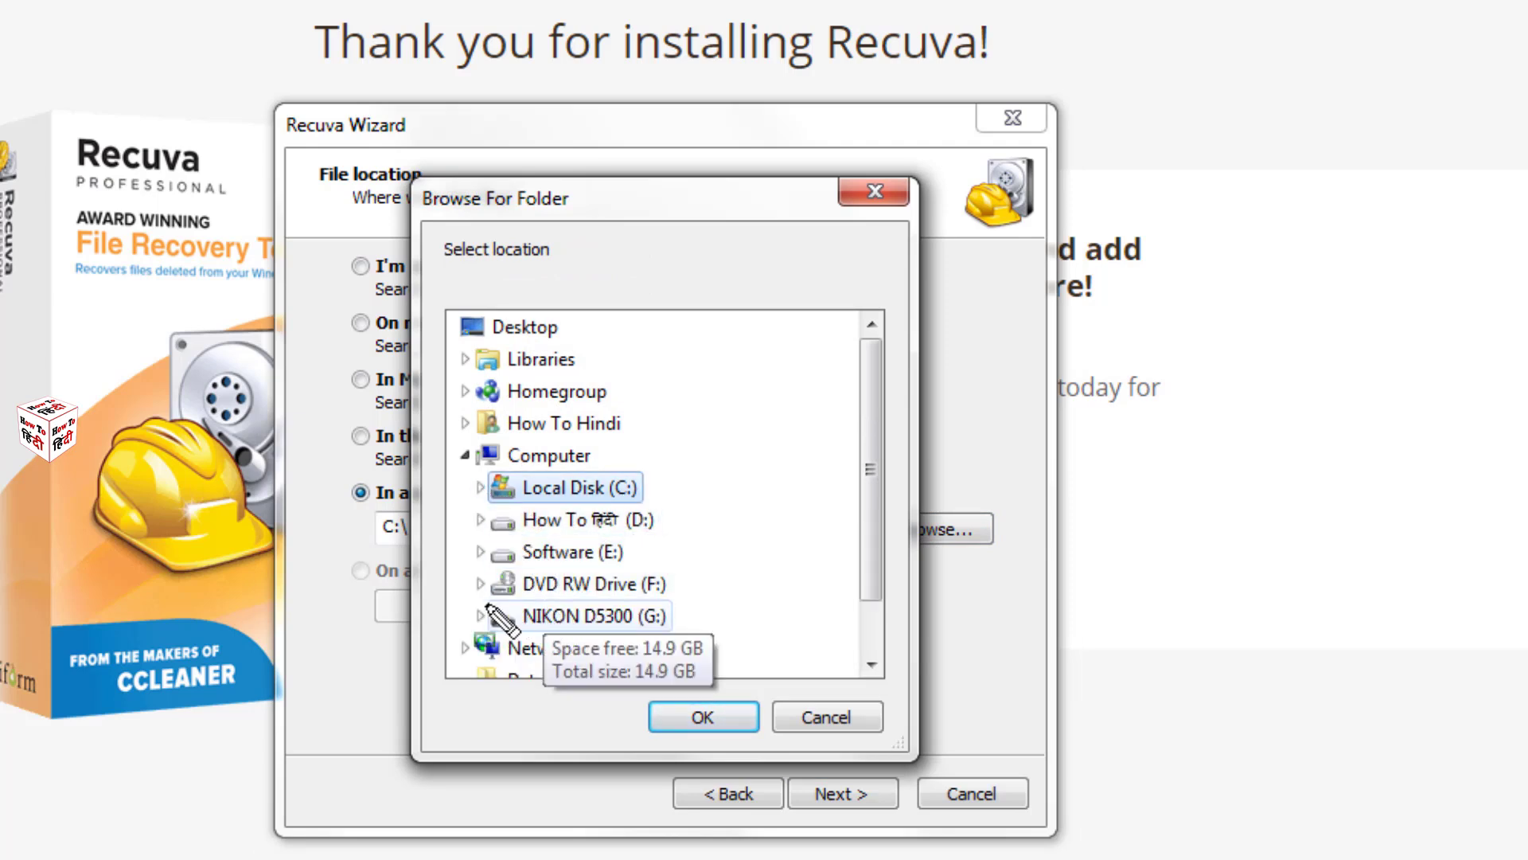
{"action": "left_click_drag", "start_coordinate": [451, 595], "coordinate": [689, 649]}
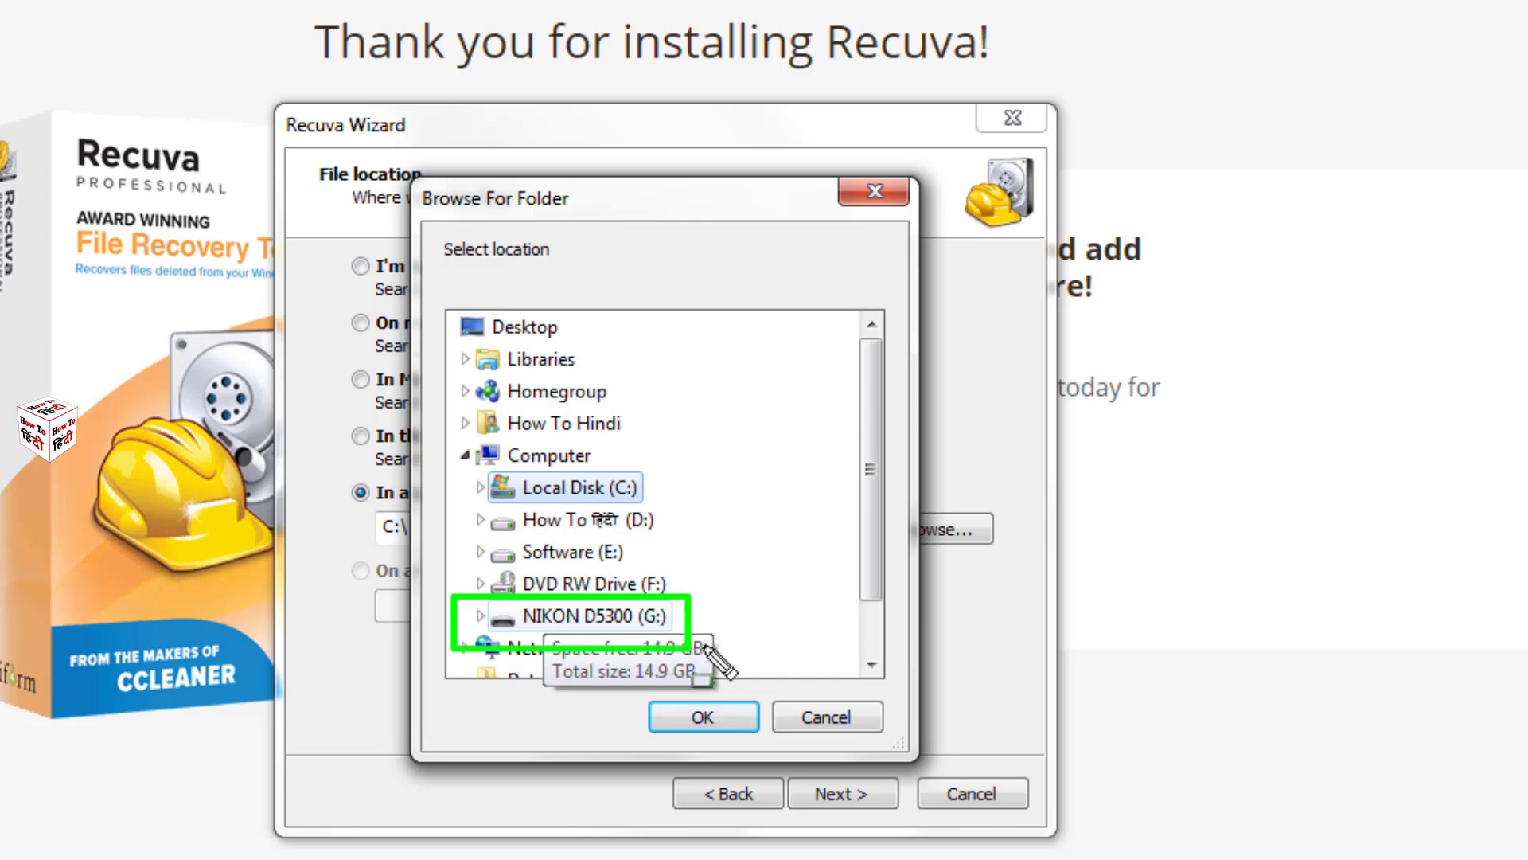
{"action": "left_click", "coordinate": [633, 621]}
{"action": "left_click_drag", "start_coordinate": [629, 680], "coordinate": [788, 736]}
{"action": "left_click", "coordinate": [729, 720]}
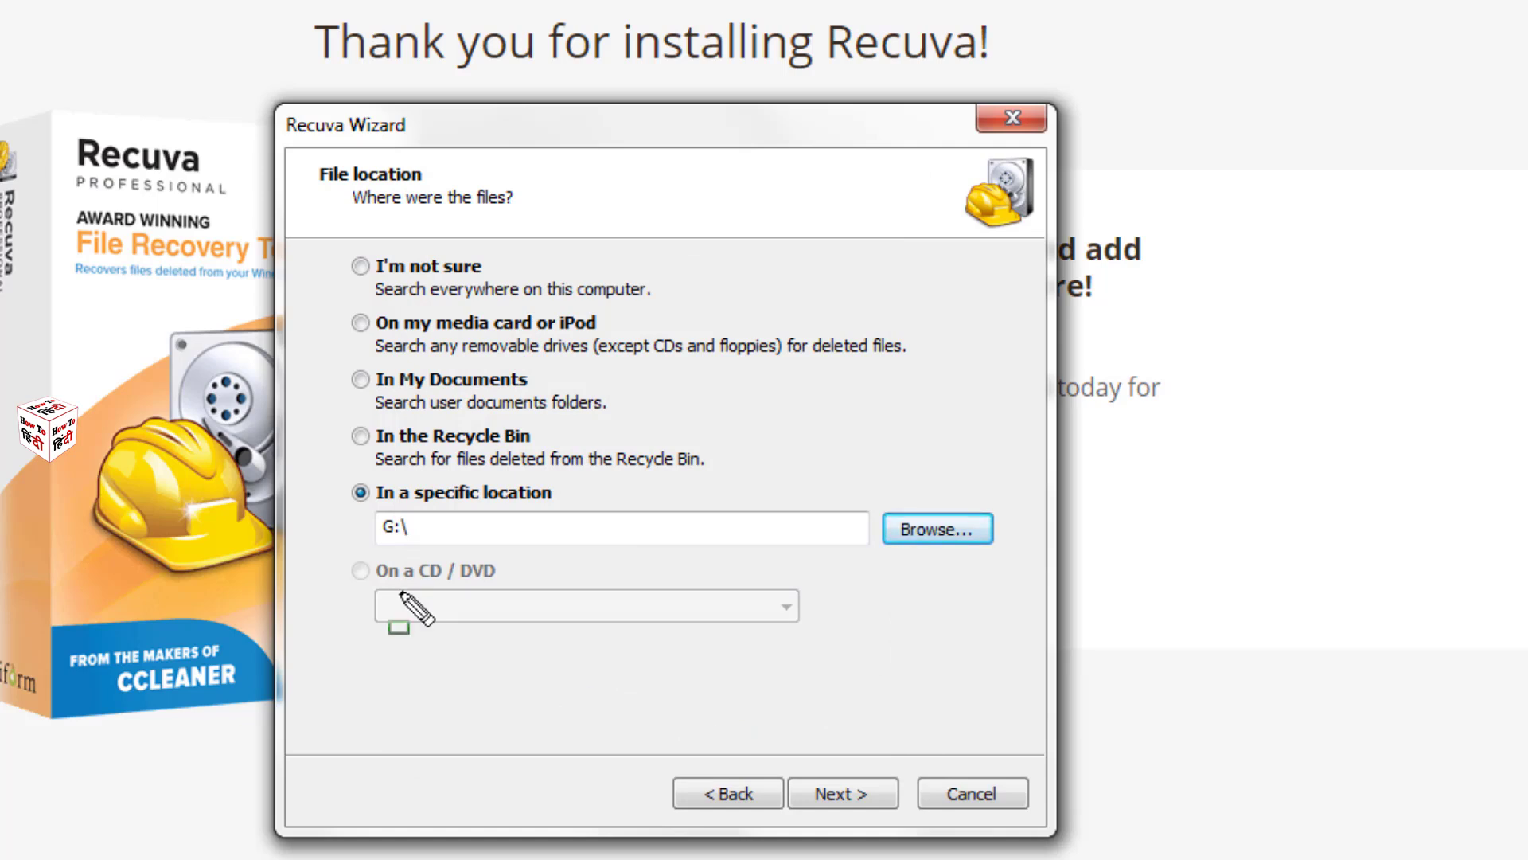
Step: Switch to Windows Explorer to check the memory card's drive letter under Computer, and return to the Recuva Wizard
{"action": "left_click_drag", "start_coordinate": [369, 510], "coordinate": [458, 557]}
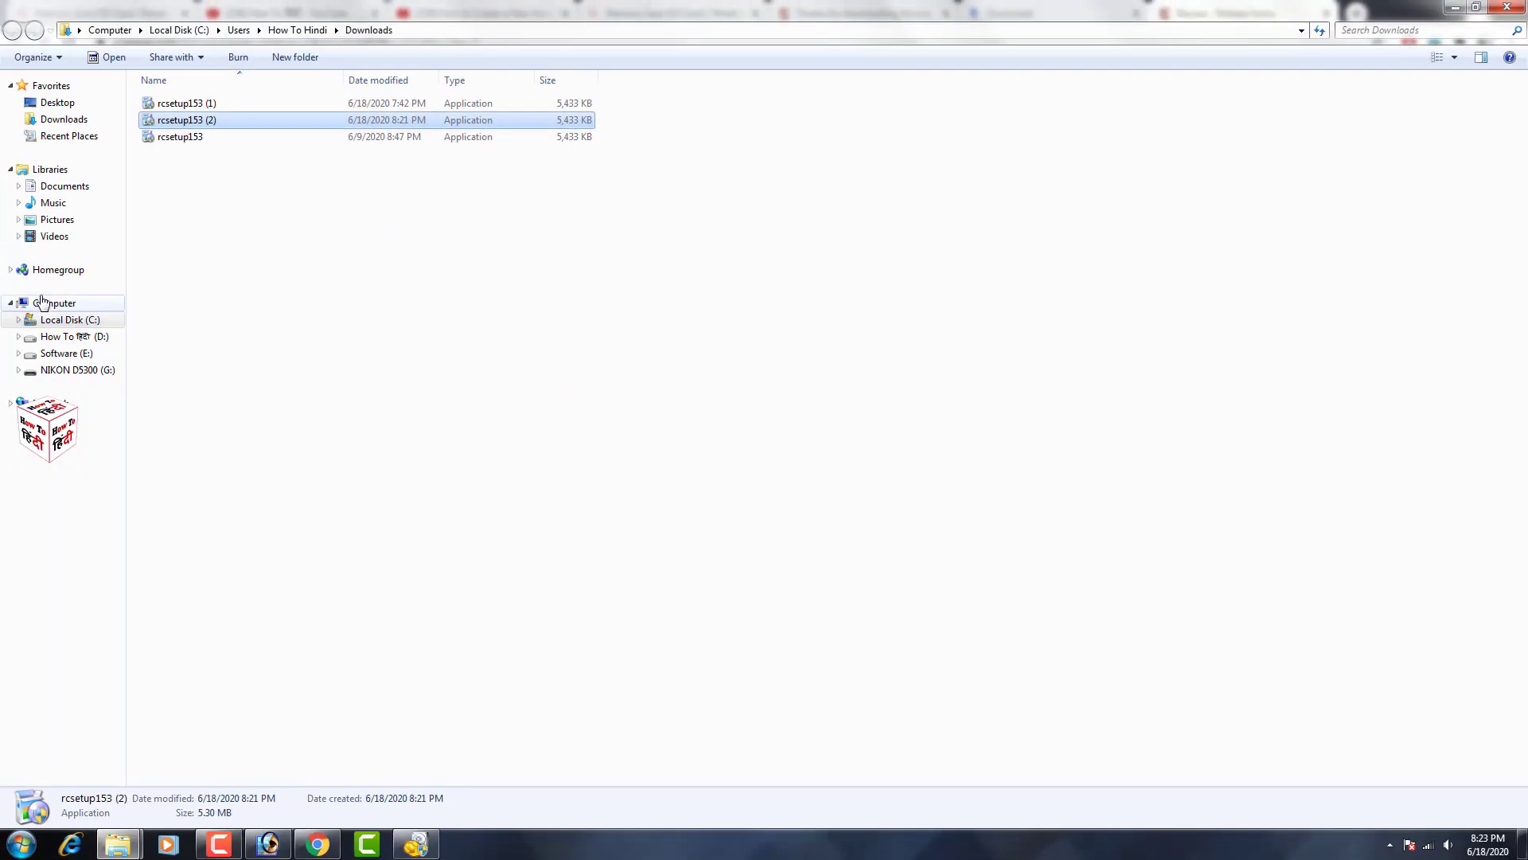
{"action": "left_click", "coordinate": [43, 303]}
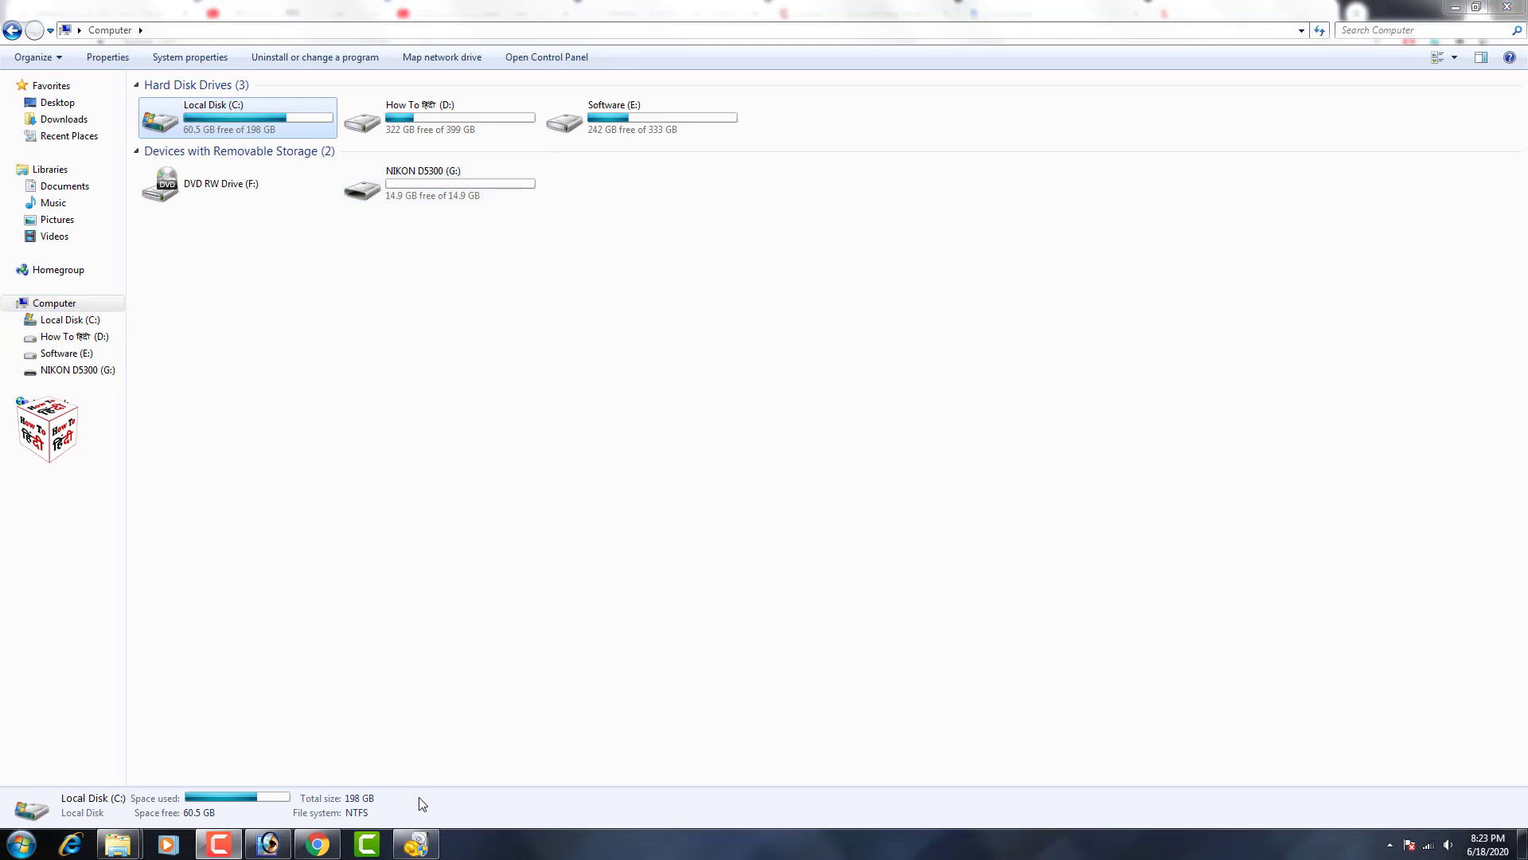
{"action": "left_click", "coordinate": [416, 844]}
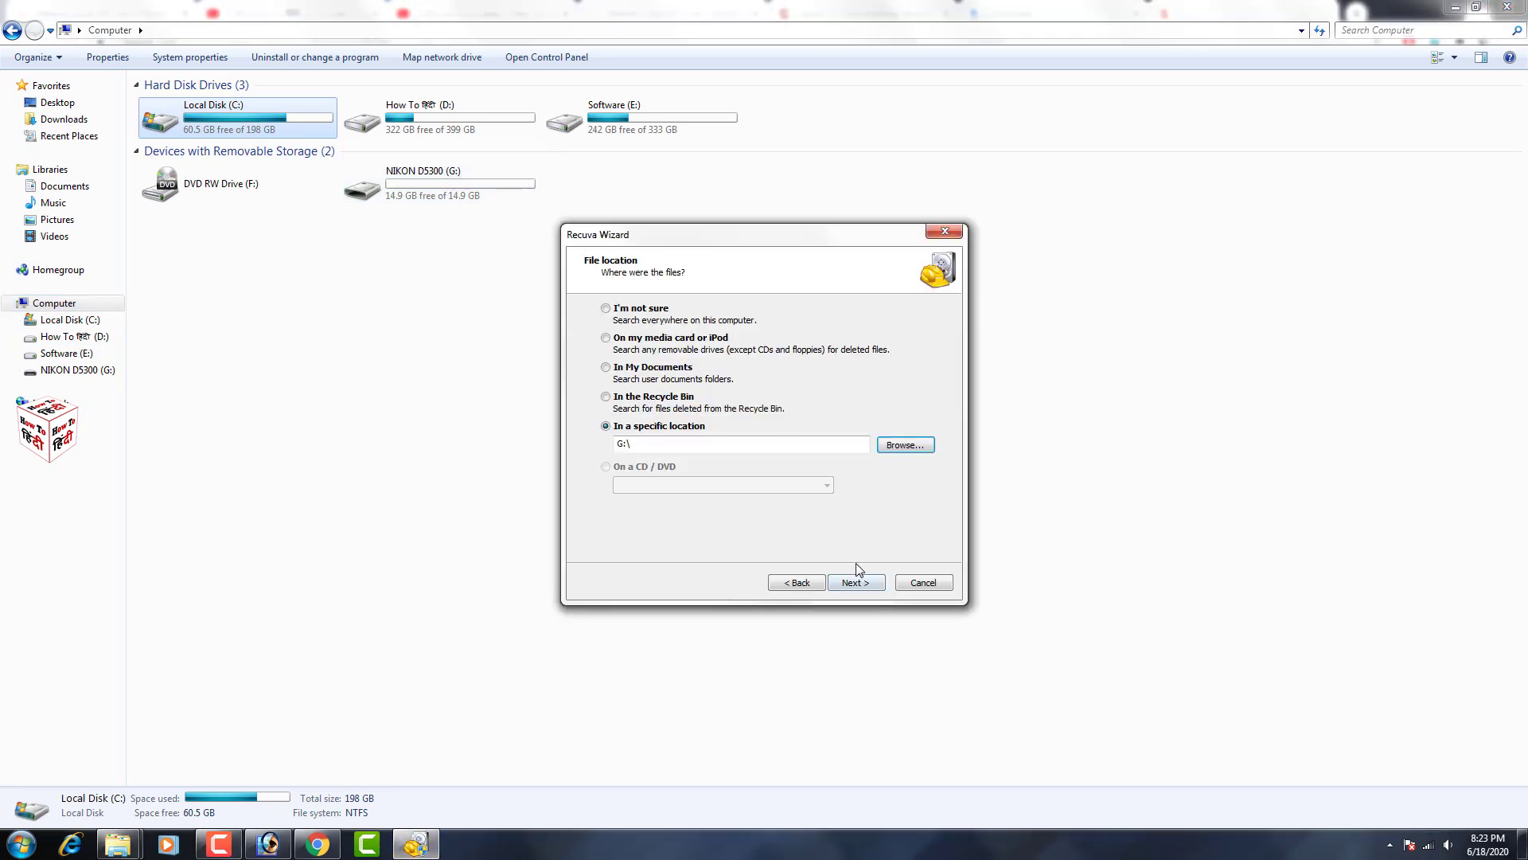
Step: Continue to the wizard's final page and start the file search with Deep Scan left disabled
{"action": "left_click", "coordinate": [858, 589]}
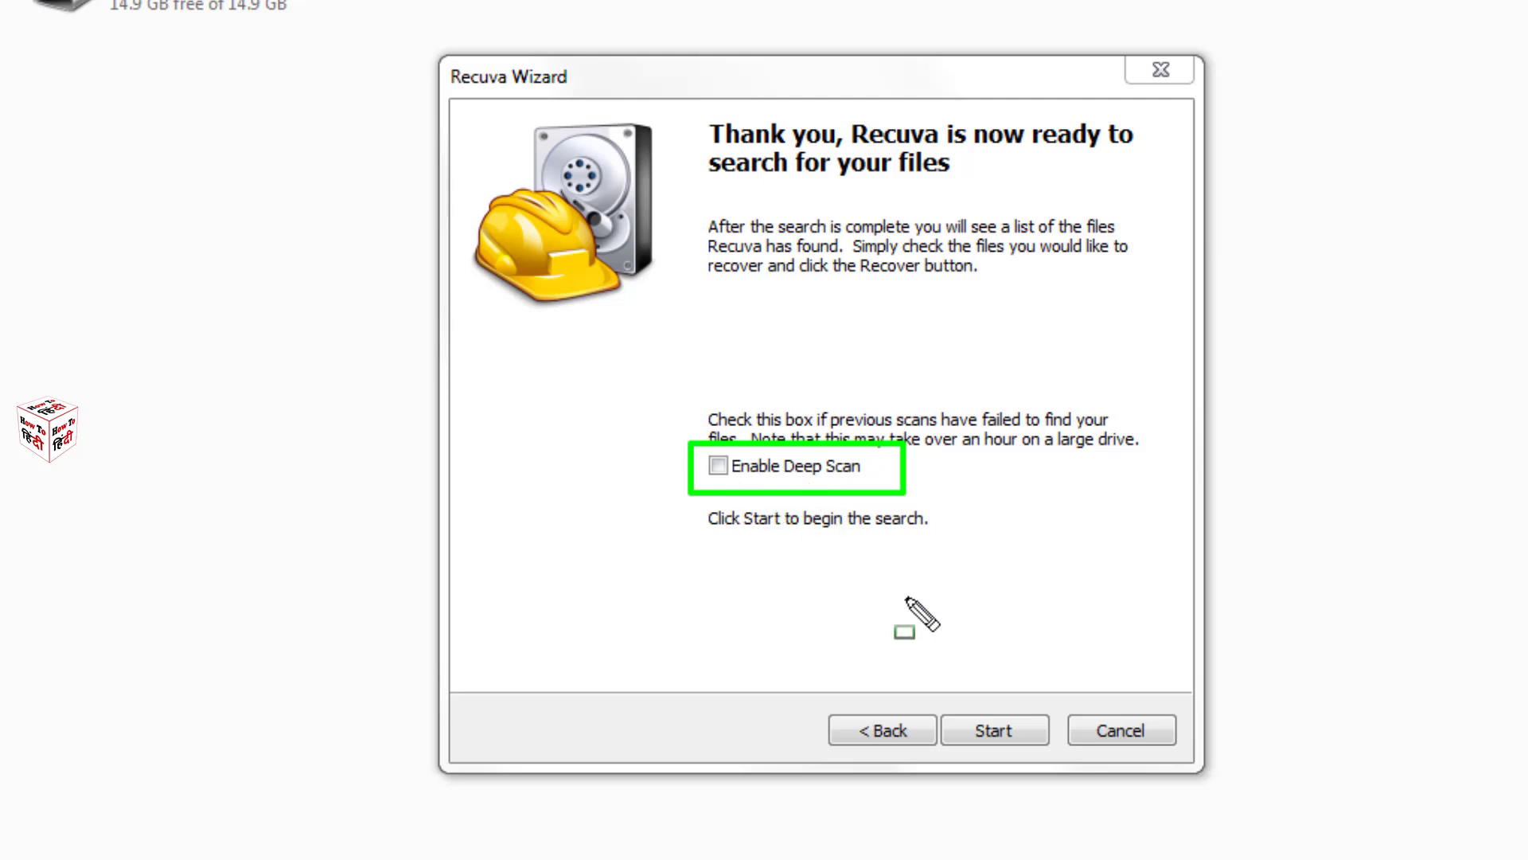
{"action": "left_click_drag", "start_coordinate": [933, 702], "coordinate": [1046, 752]}
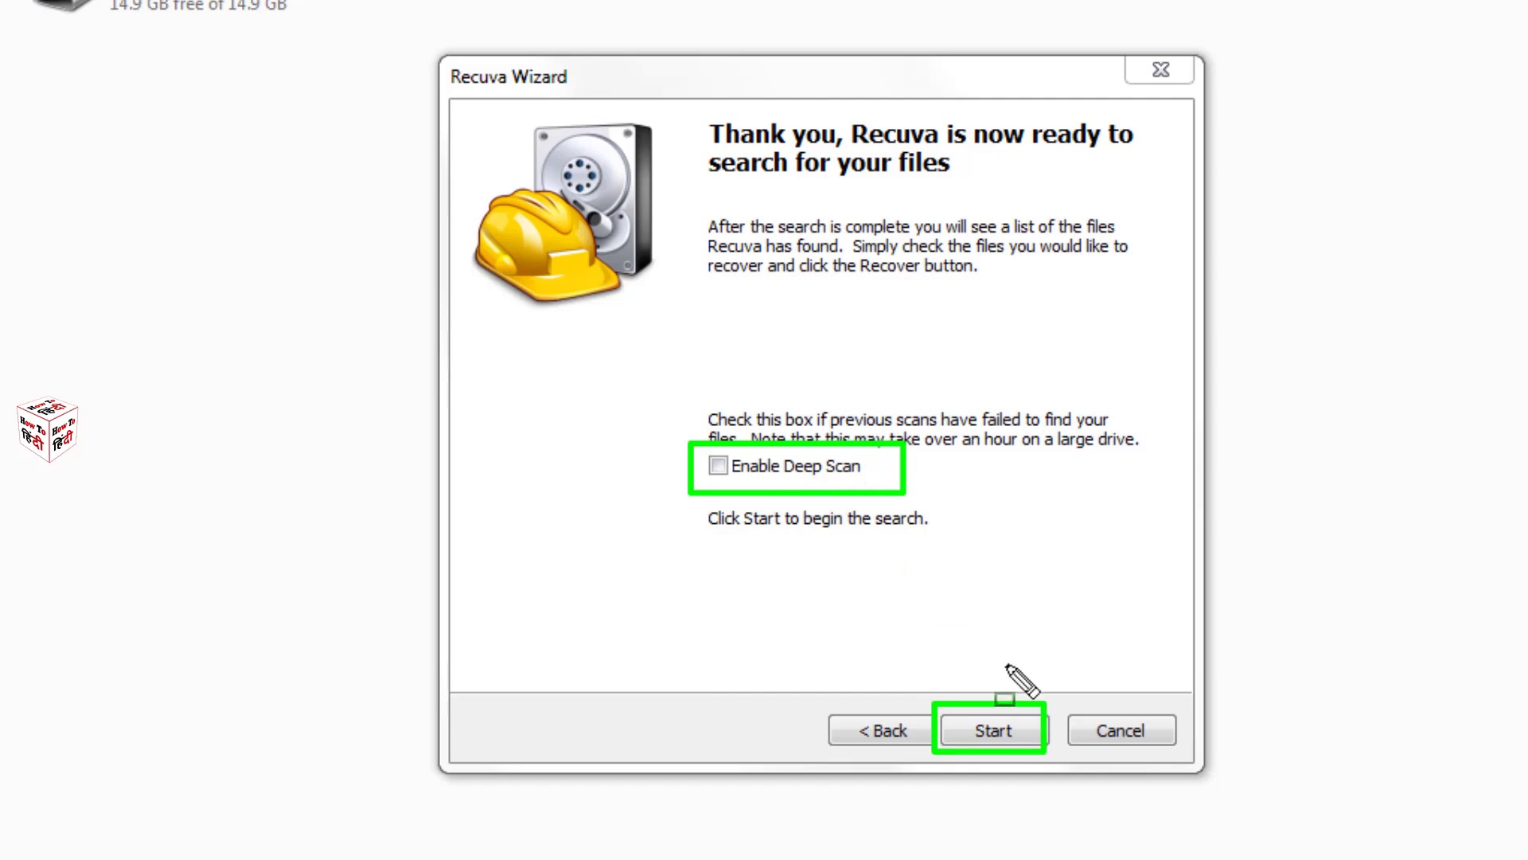
{"action": "key", "text": "Escape"}
{"action": "left_click", "coordinate": [1000, 732]}
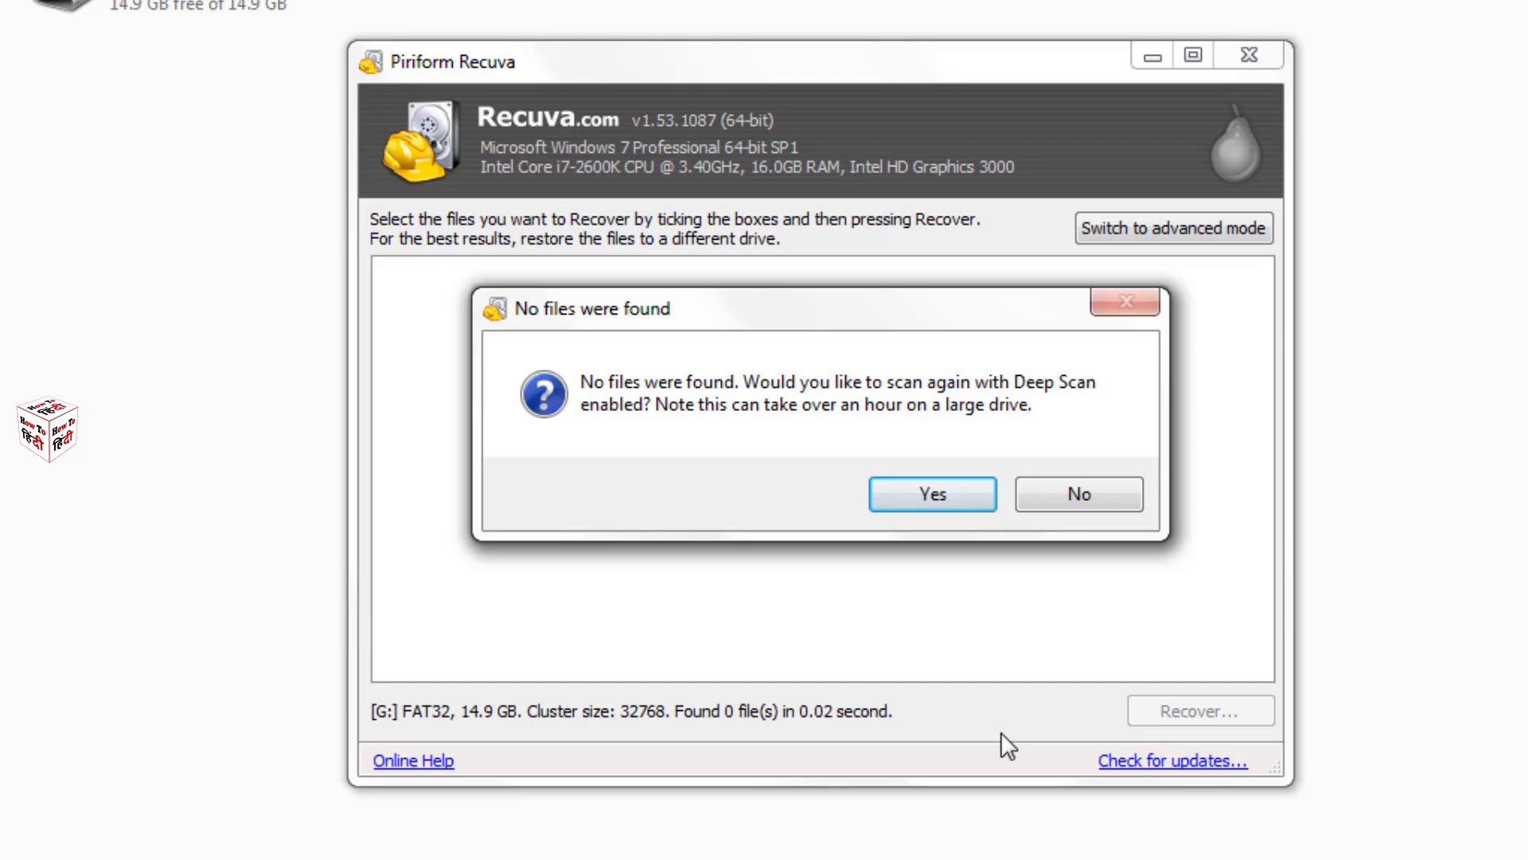
Step: Accept scanning the G: drive again with Deep Scan enabled
{"action": "key", "text": "ctrl+shift+d"}
{"action": "mouse_move", "coordinate": [506, 349]}
{"action": "left_mouse_down"}
{"action": "mouse_move", "coordinate": [714, 410]}
{"action": "mouse_move", "coordinate": [1086, 438]}
{"action": "mouse_move", "coordinate": [1154, 477]}
{"action": "mouse_move", "coordinate": [1140, 451]}
{"action": "left_mouse_up"}
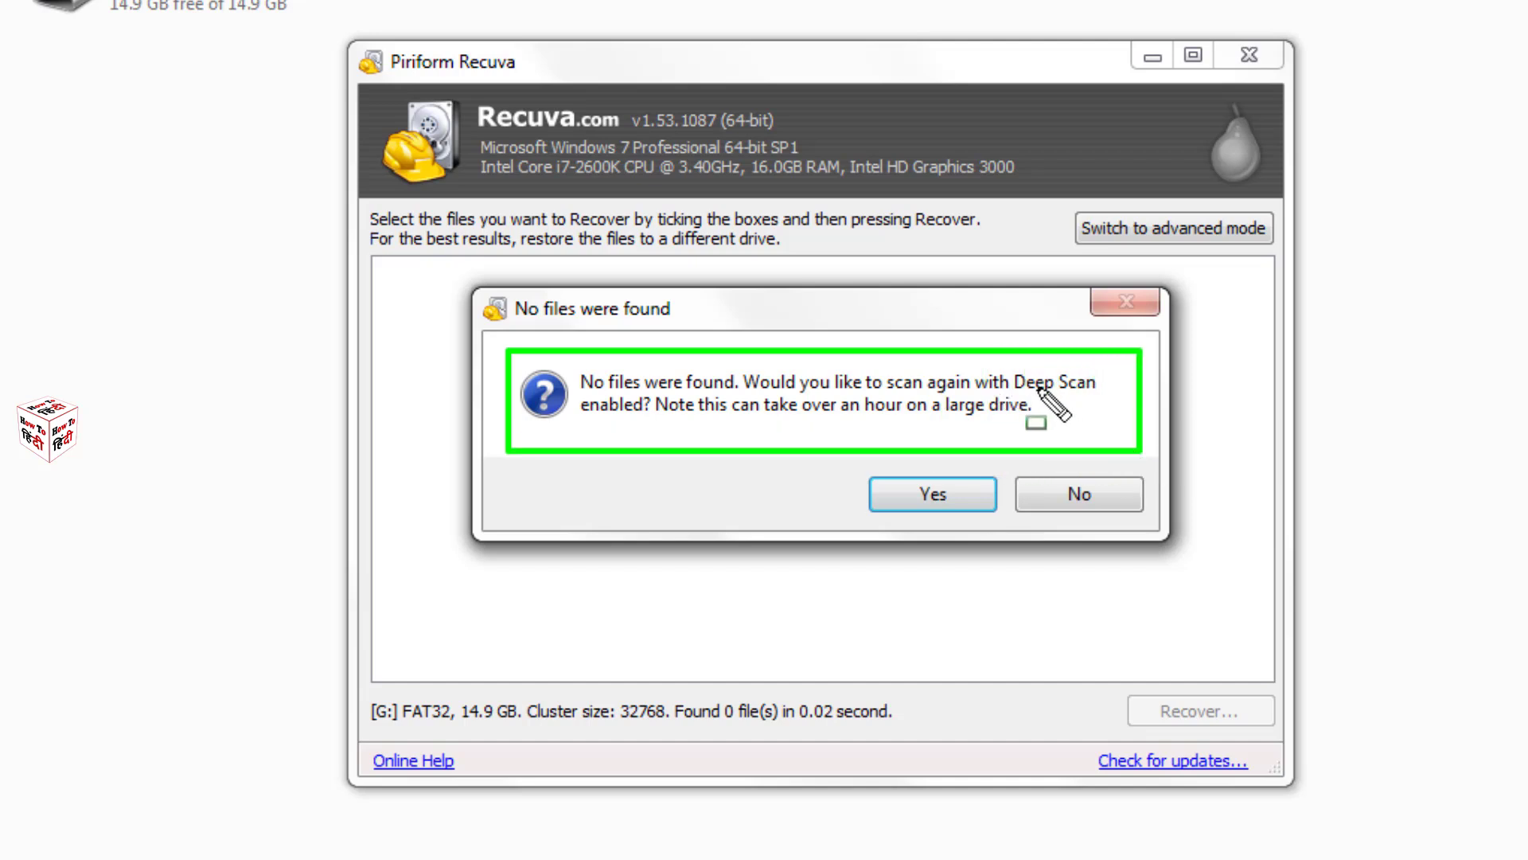
{"action": "key", "text": "ctrl+shift+d"}
{"action": "left_click", "coordinate": [941, 493]}
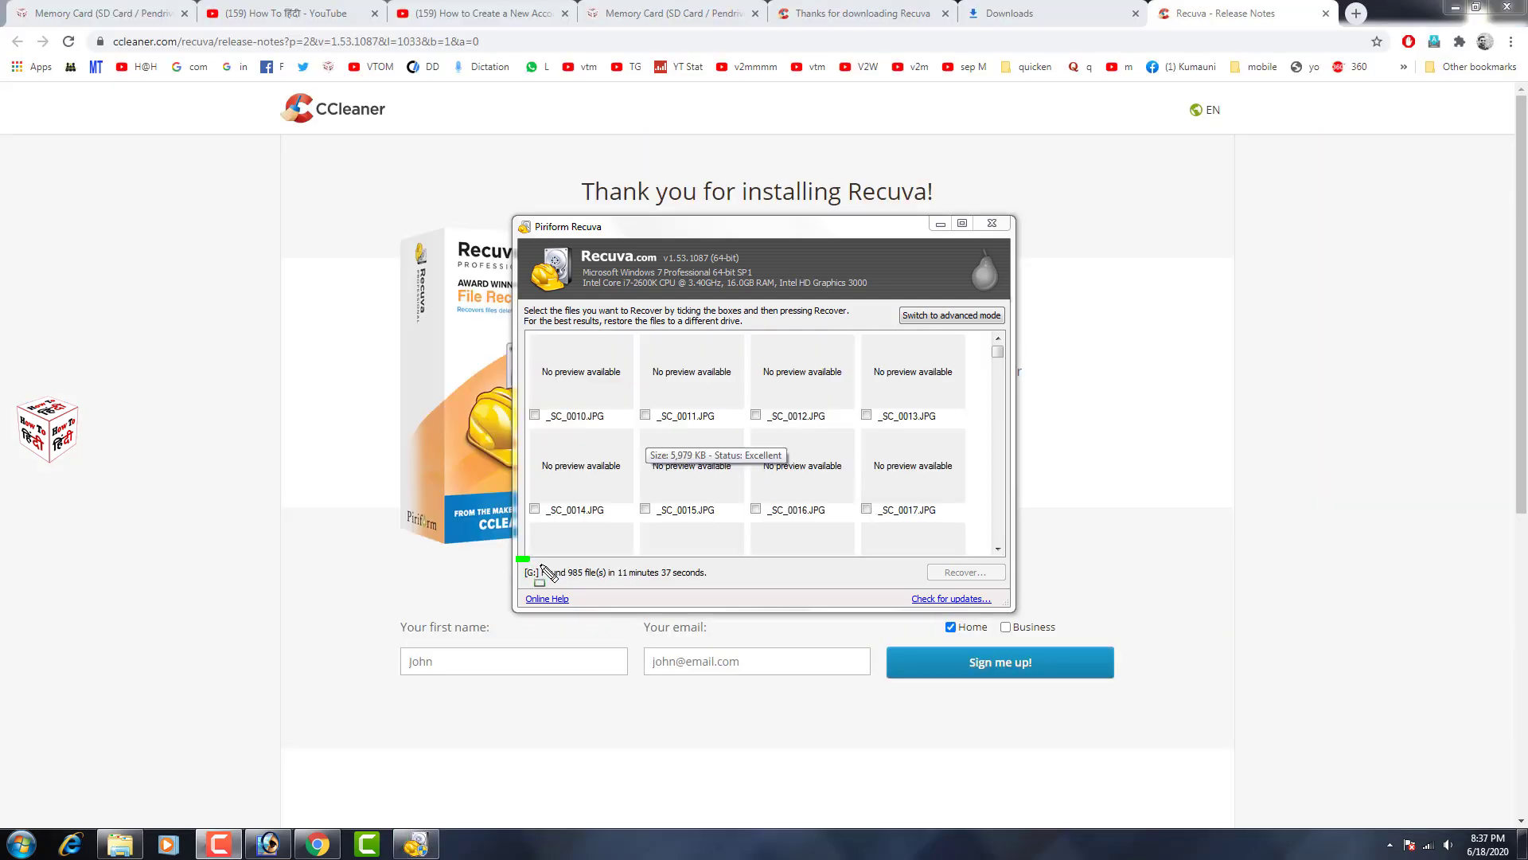
Step: Examine the deep scan's file count, duration and list of recoverable pictures
{"action": "mouse_move", "coordinate": [541, 565]}
{"action": "left_mouse_down"}
{"action": "mouse_move", "coordinate": [624, 588]}
{"action": "mouse_move", "coordinate": [816, 593]}
{"action": "left_mouse_up"}
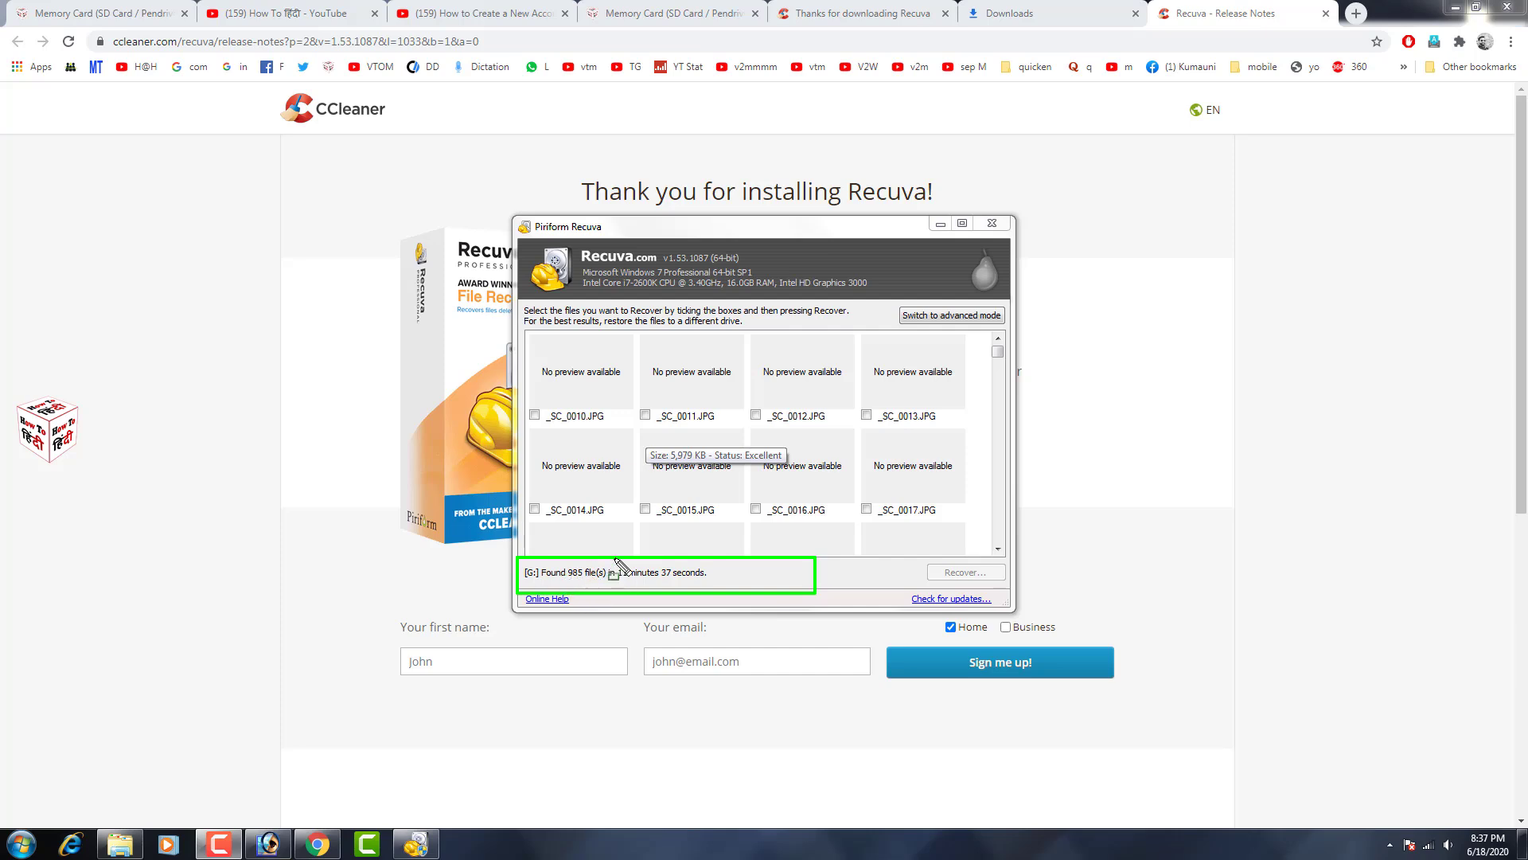
{"action": "left_click_drag", "start_coordinate": [647, 576], "coordinate": [731, 593]}
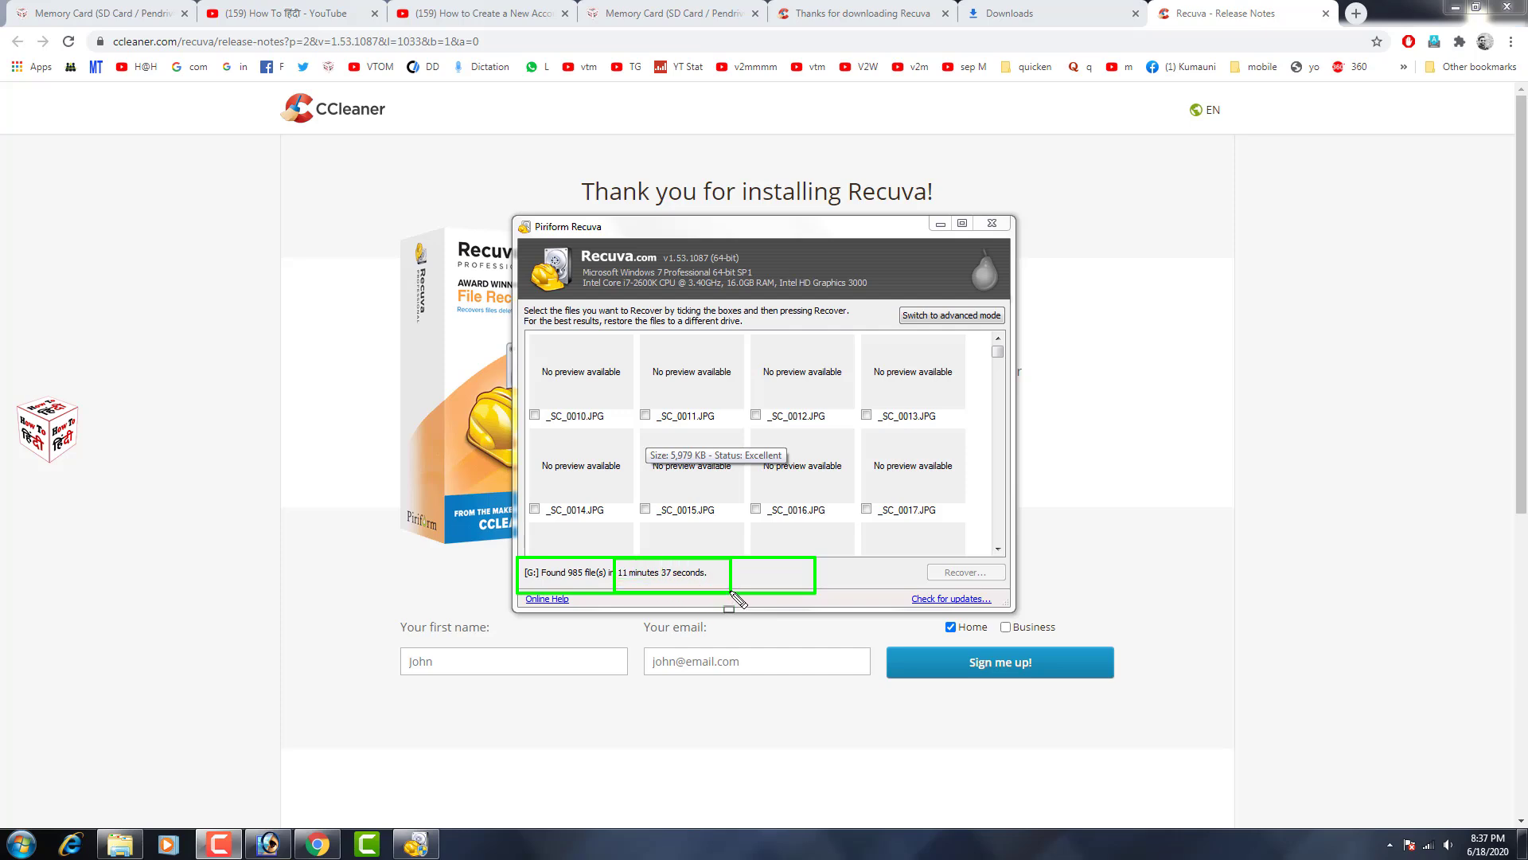
{"action": "left_click_drag", "start_coordinate": [526, 331], "coordinate": [989, 542]}
{"action": "key", "text": "Escape"}
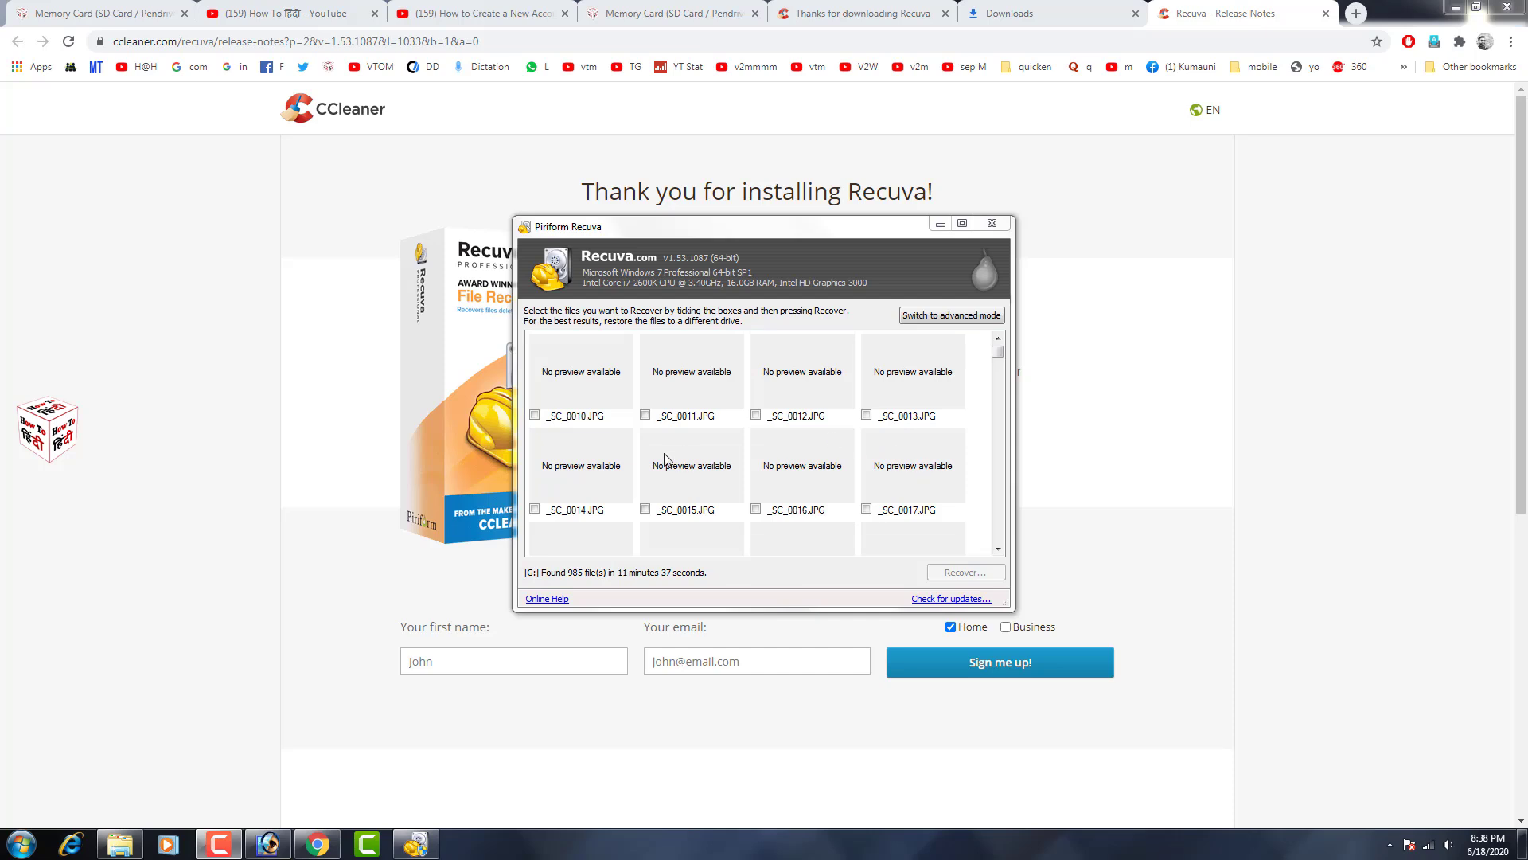
{"action": "left_click", "coordinate": [534, 419]}
{"action": "left_click", "coordinate": [645, 415]}
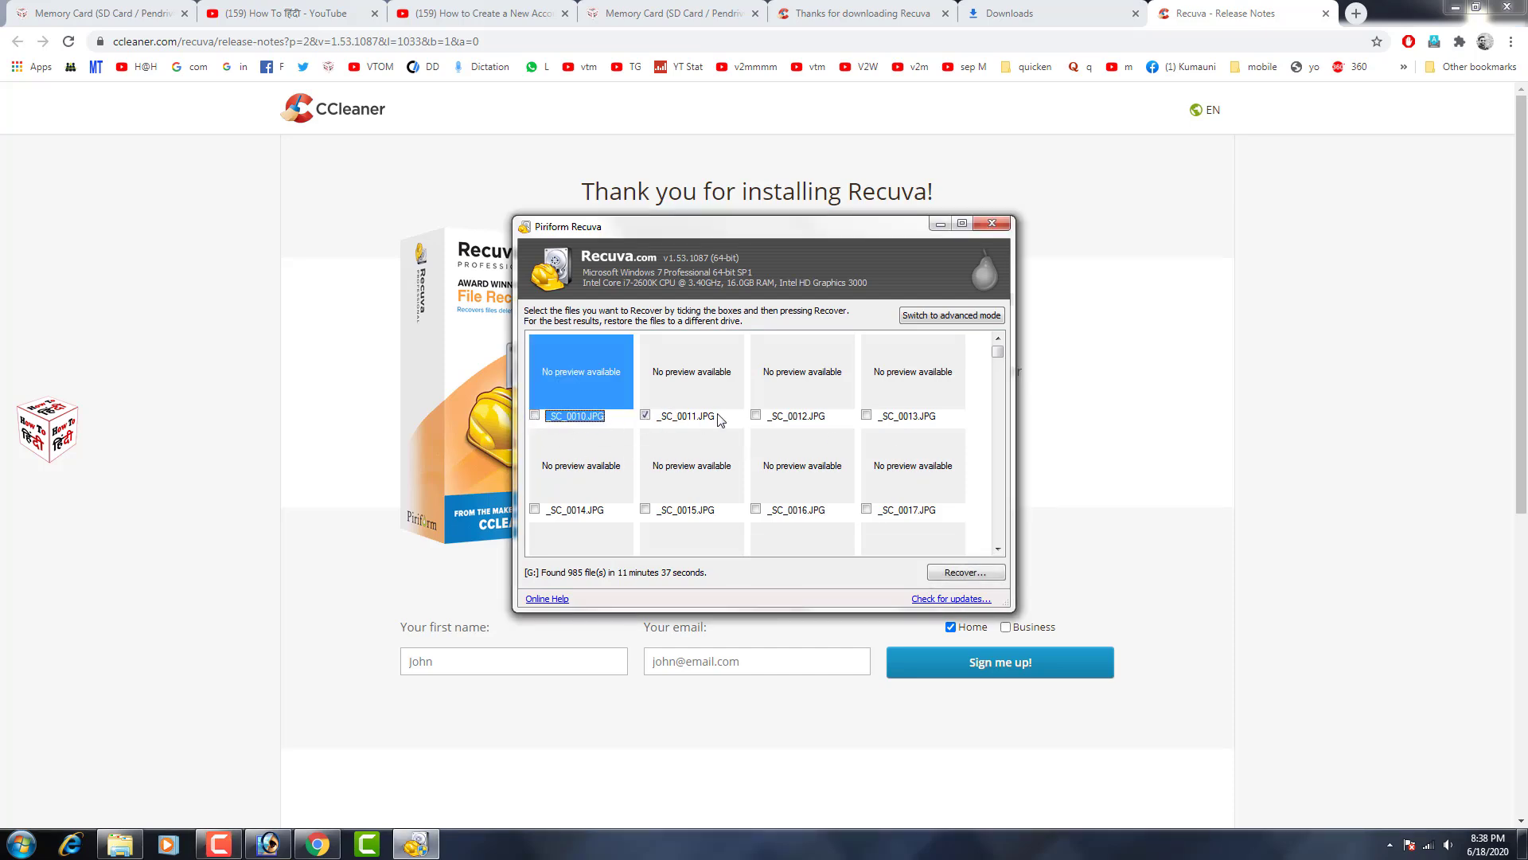
{"action": "left_click", "coordinate": [645, 415]}
Step: Tick the previewable thumbnail images [000006].jpg, [000008].jpg and [000009].jpg near the end of the scan results for recovery
{"action": "scroll", "coordinate": [971, 367], "scroll_direction": "down", "scroll_amount": 5}
{"action": "scroll", "coordinate": [971, 370], "scroll_direction": "down", "scroll_amount": 5}
{"action": "scroll", "coordinate": [971, 371], "scroll_direction": "down", "scroll_amount": 6}
{"action": "scroll", "coordinate": [971, 371], "scroll_direction": "down", "scroll_amount": 5}
{"action": "scroll", "coordinate": [971, 371], "scroll_direction": "down", "scroll_amount": 6}
{"action": "scroll", "coordinate": [971, 371], "scroll_direction": "down", "scroll_amount": 5}
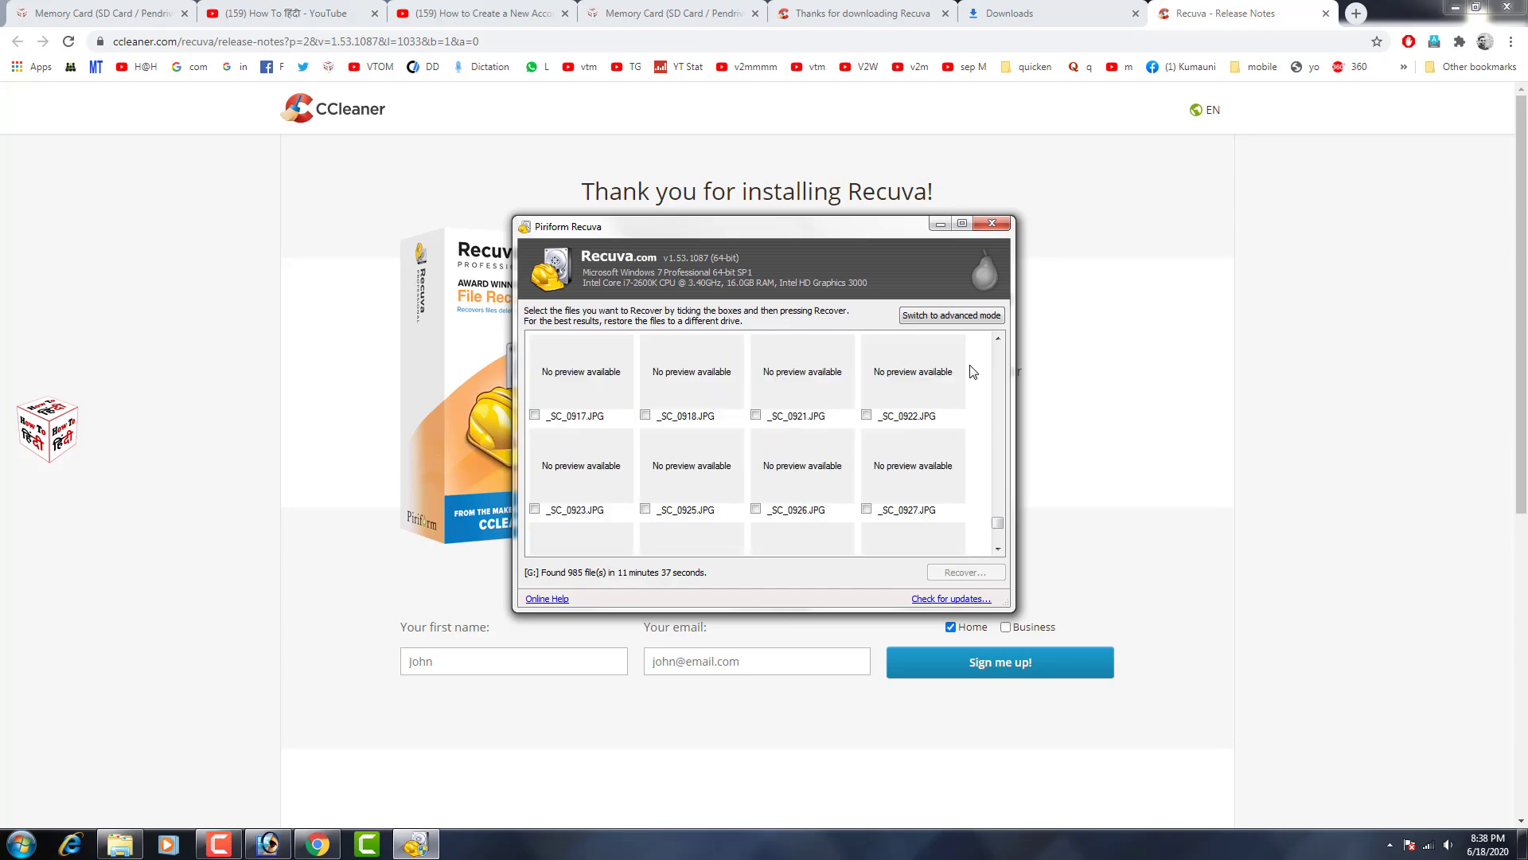
{"action": "scroll", "coordinate": [973, 372], "scroll_direction": "down", "scroll_amount": 3}
{"action": "scroll", "coordinate": [973, 372], "scroll_direction": "down", "scroll_amount": 3}
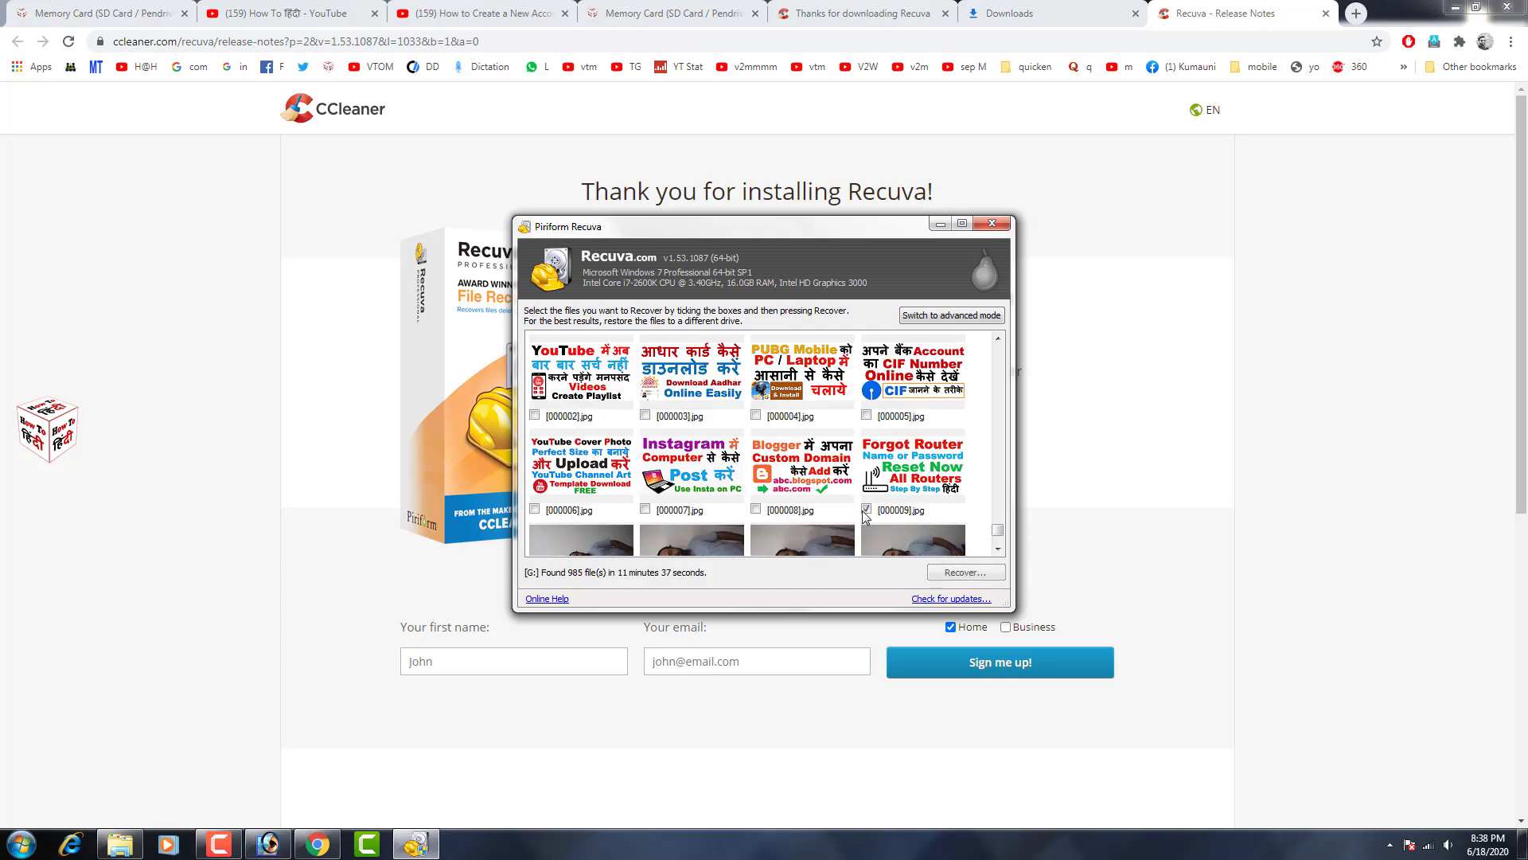
{"action": "left_click", "coordinate": [755, 509]}
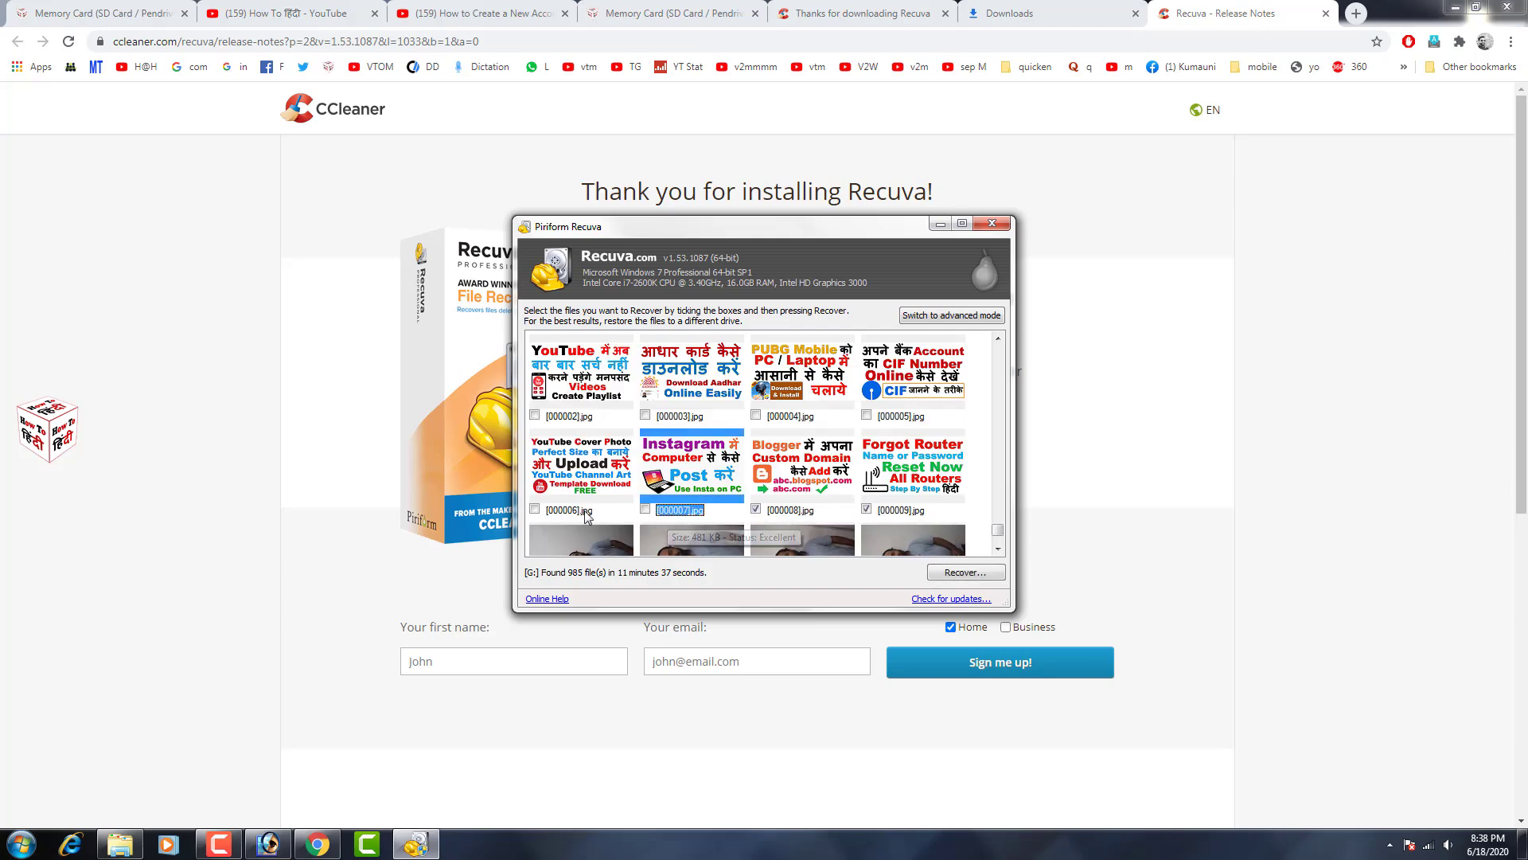
{"action": "left_click", "coordinate": [546, 516]}
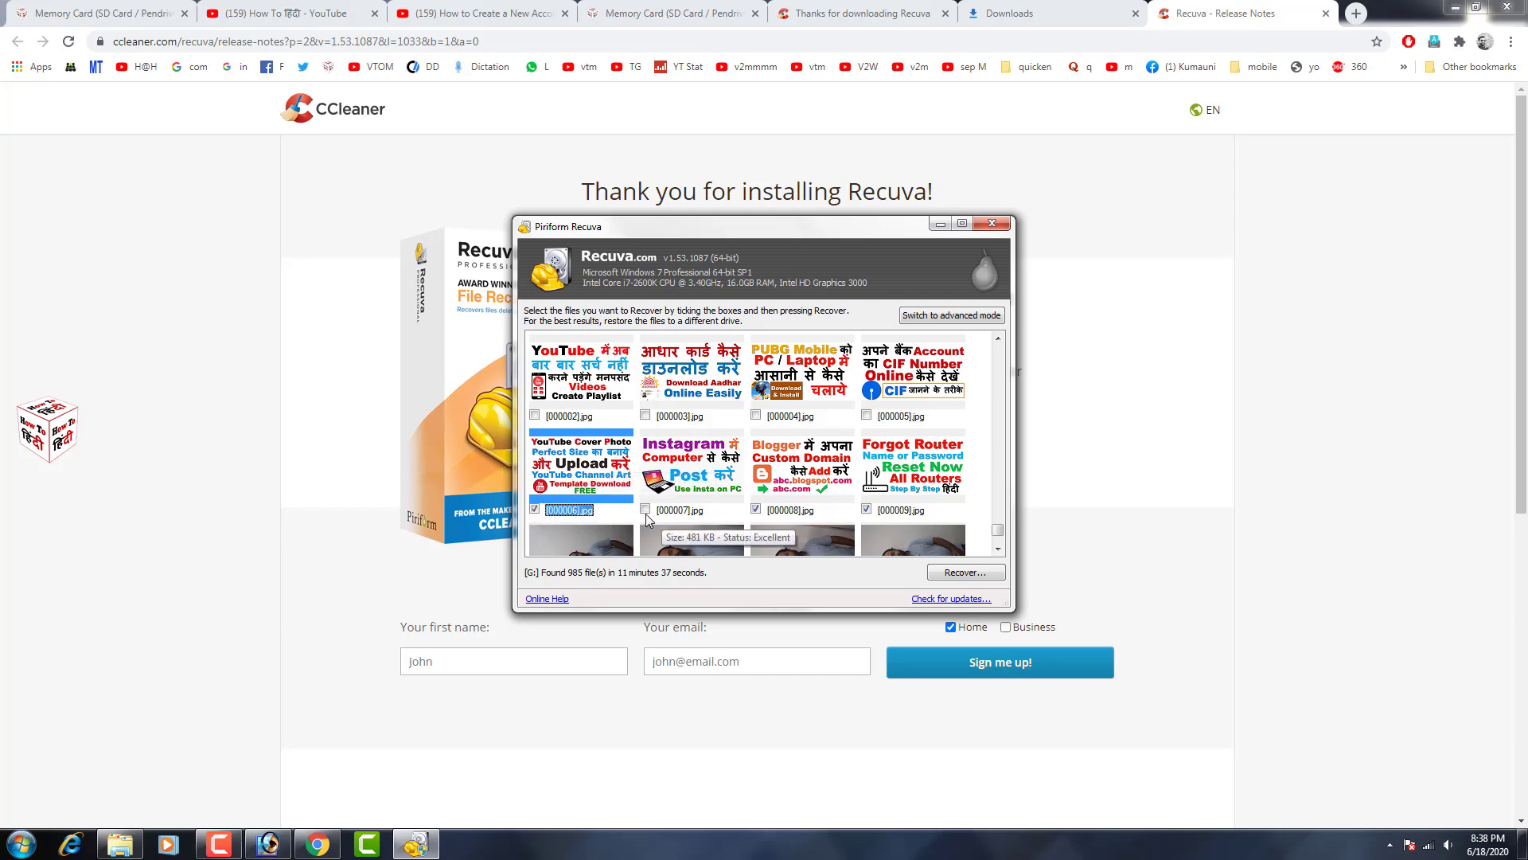
{"action": "left_click", "coordinate": [649, 512]}
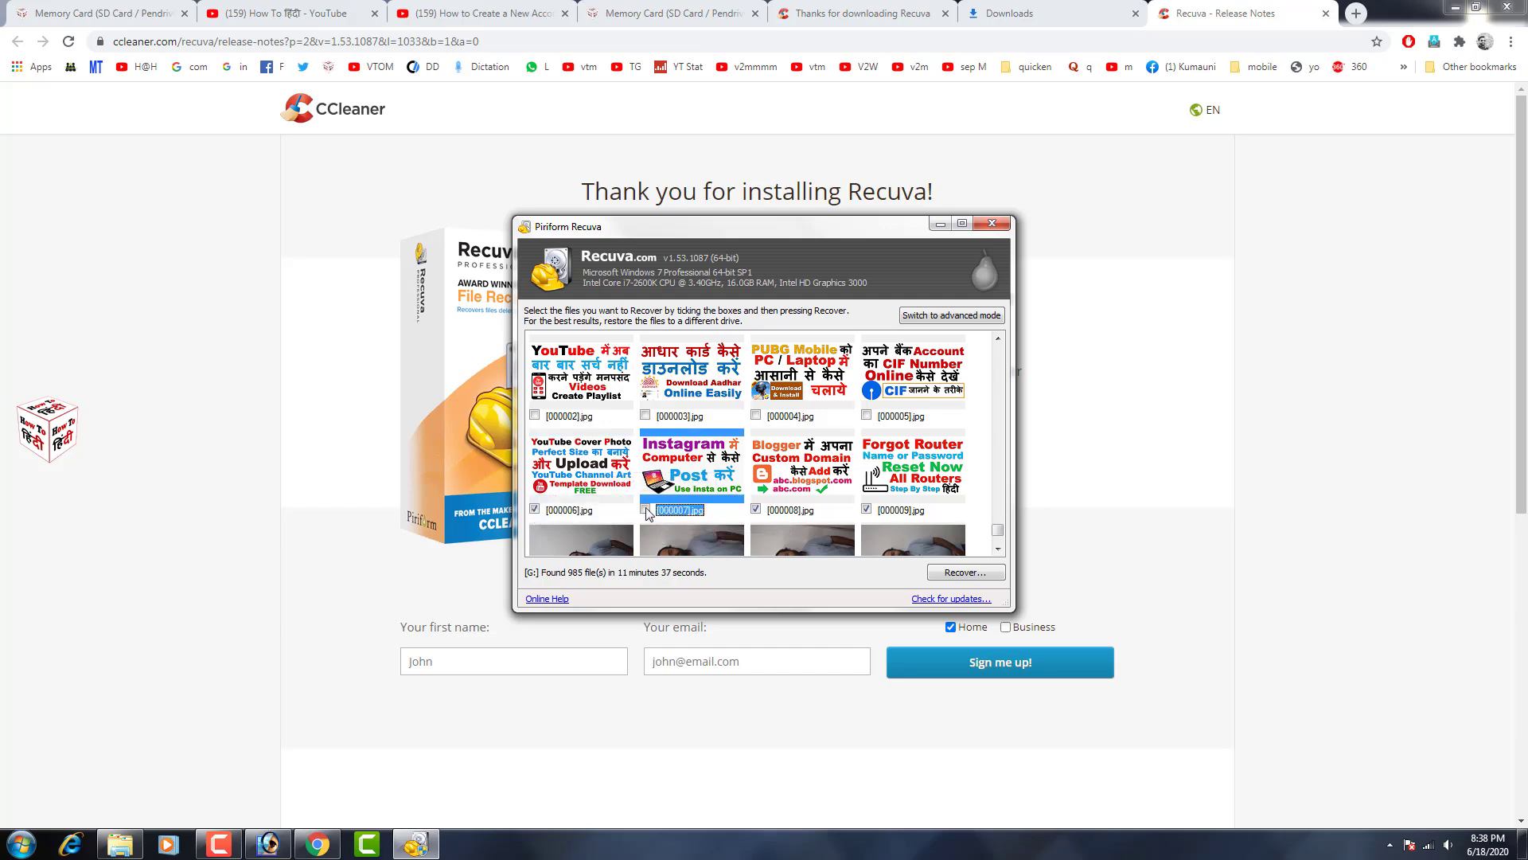
Step: Tick the preceding thumbnail images up to [000005].jpg and the photo [000014].jpg for recovery
{"action": "left_click", "coordinate": [535, 416]}
{"action": "left_click", "coordinate": [648, 421]}
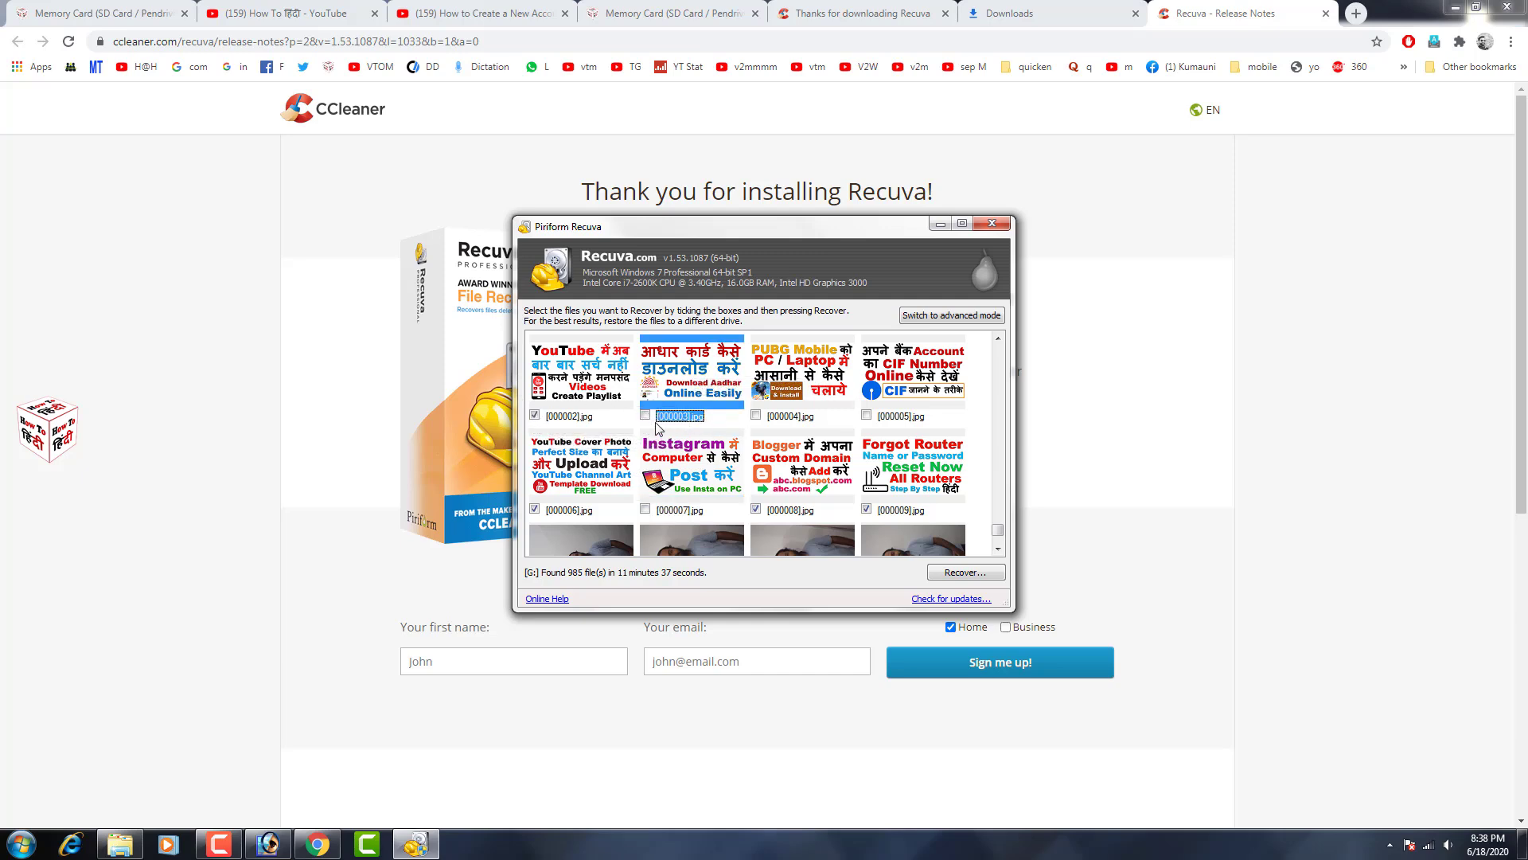
{"action": "scroll", "coordinate": [863, 436], "scroll_direction": "down", "scroll_amount": 3}
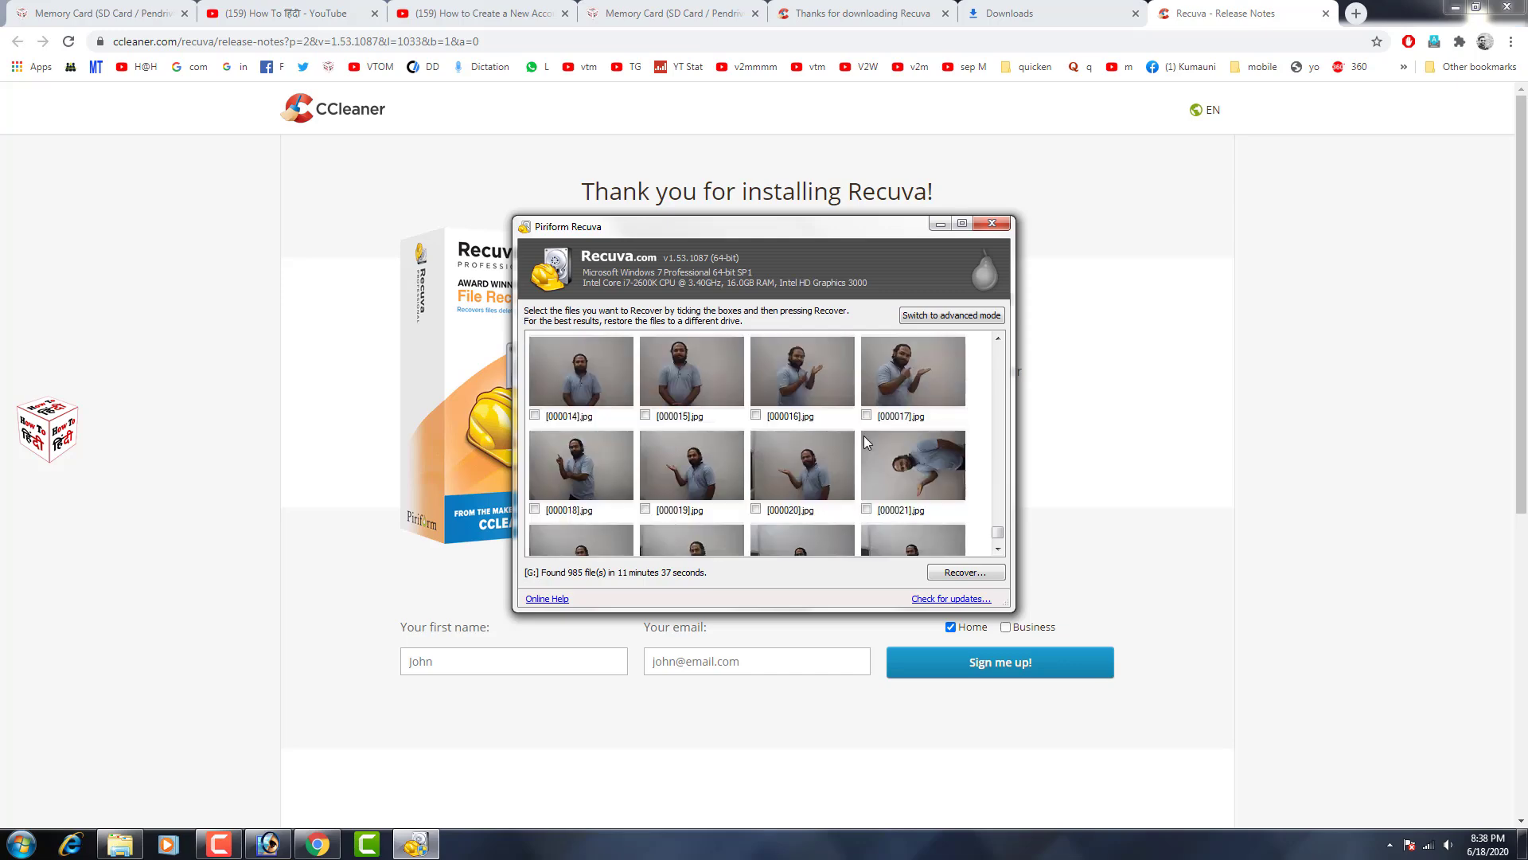
{"action": "double_click", "coordinate": [570, 381]}
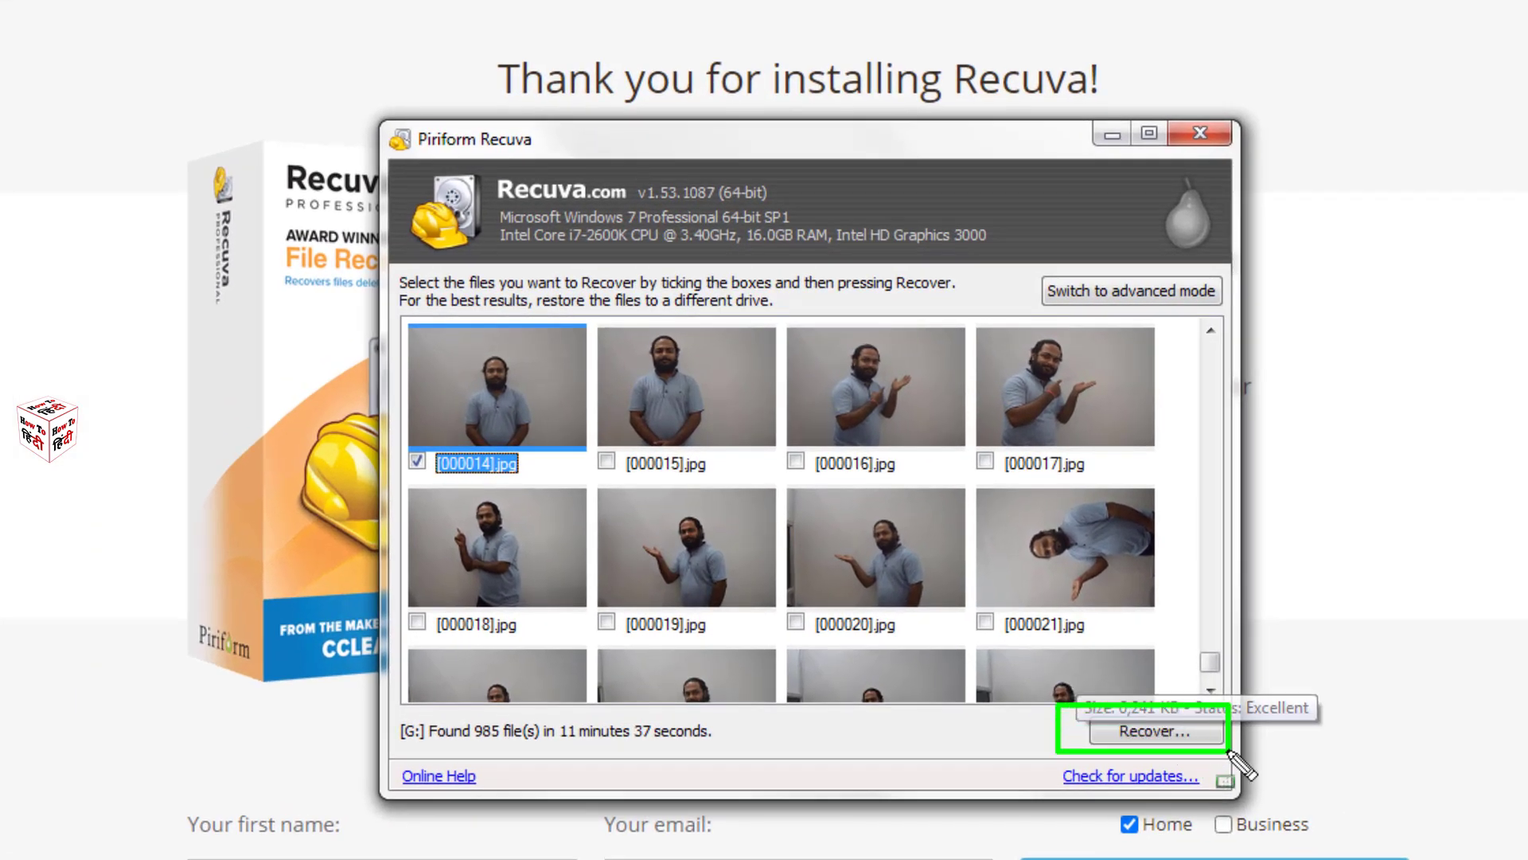
Step: Start recovering the ticked files and choose the Data Recovery folder on the C: drive user's Desktop as the destination
{"action": "left_click", "coordinate": [1192, 736]}
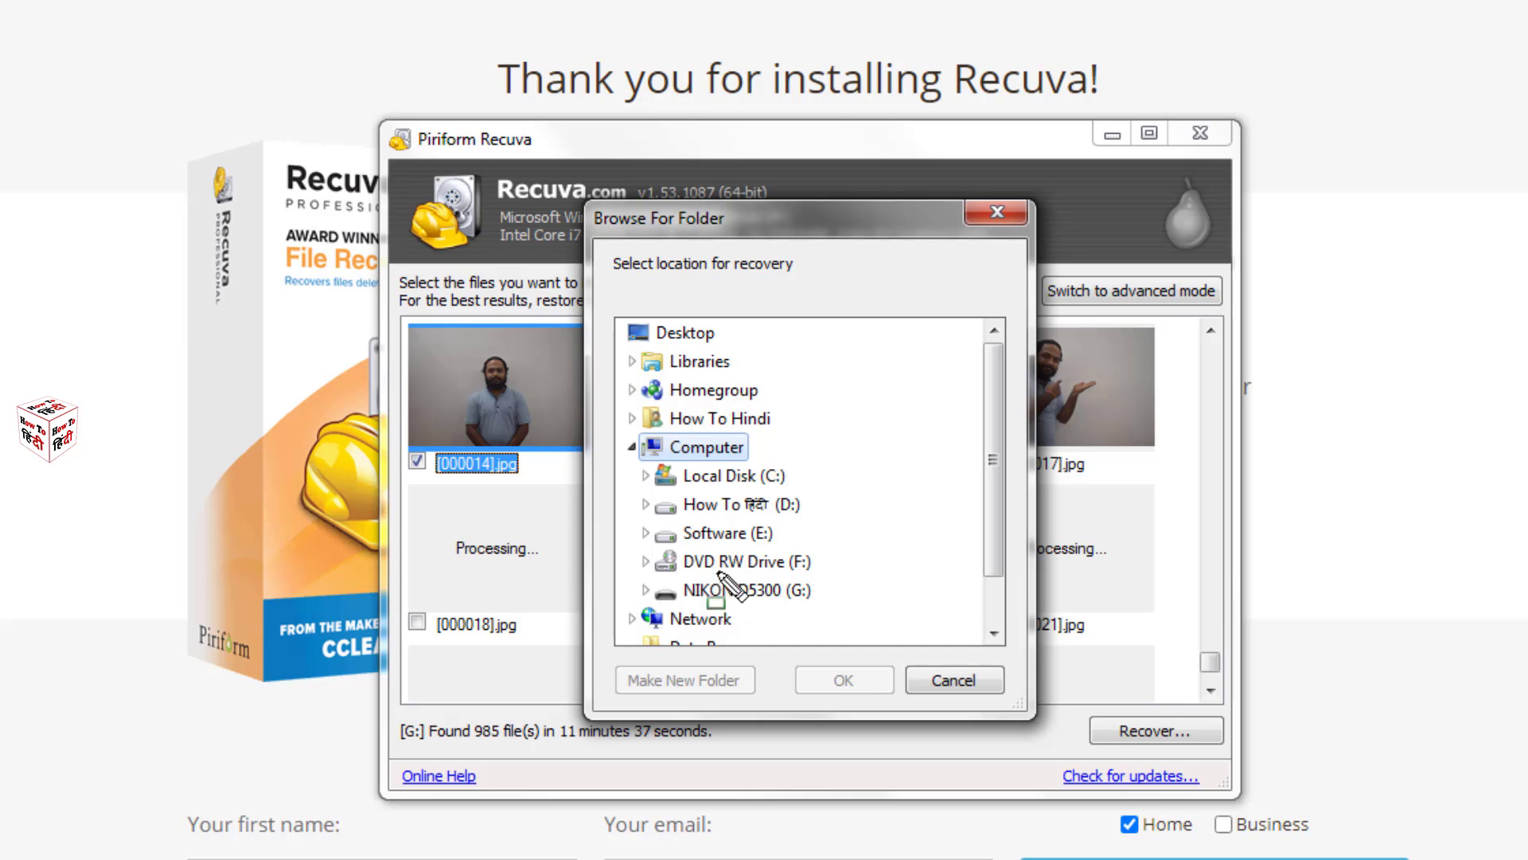
{"action": "left_click", "coordinate": [682, 479]}
{"action": "scroll", "coordinate": [873, 549], "scroll_direction": "down", "scroll_amount": 2}
{"action": "left_click", "coordinate": [718, 446]}
{"action": "scroll", "coordinate": [737, 450], "scroll_direction": "up", "scroll_amount": 2}
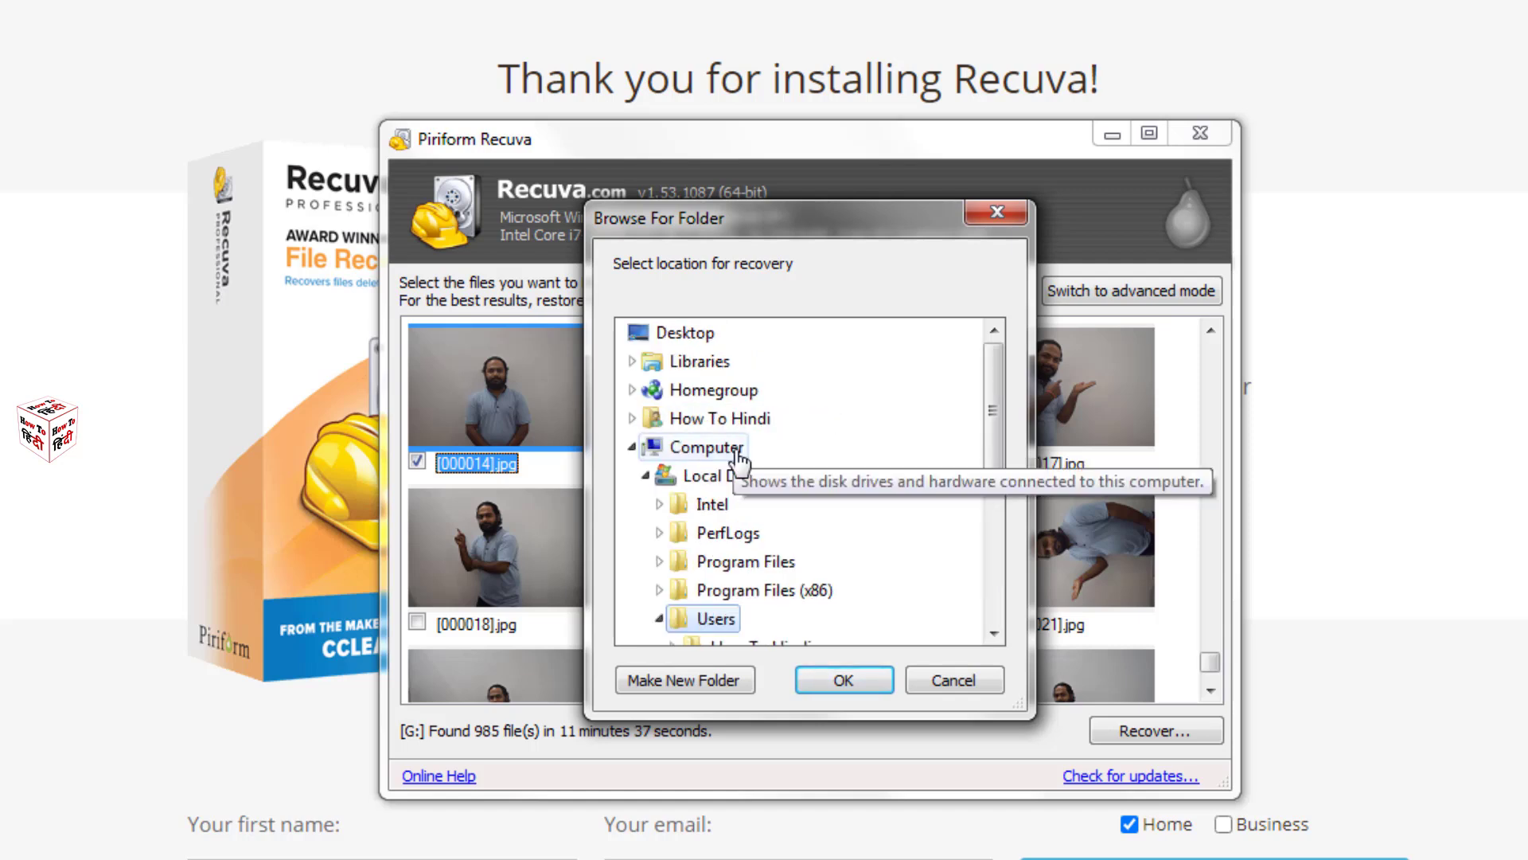
{"action": "scroll", "coordinate": [749, 509], "scroll_direction": "down", "scroll_amount": 1}
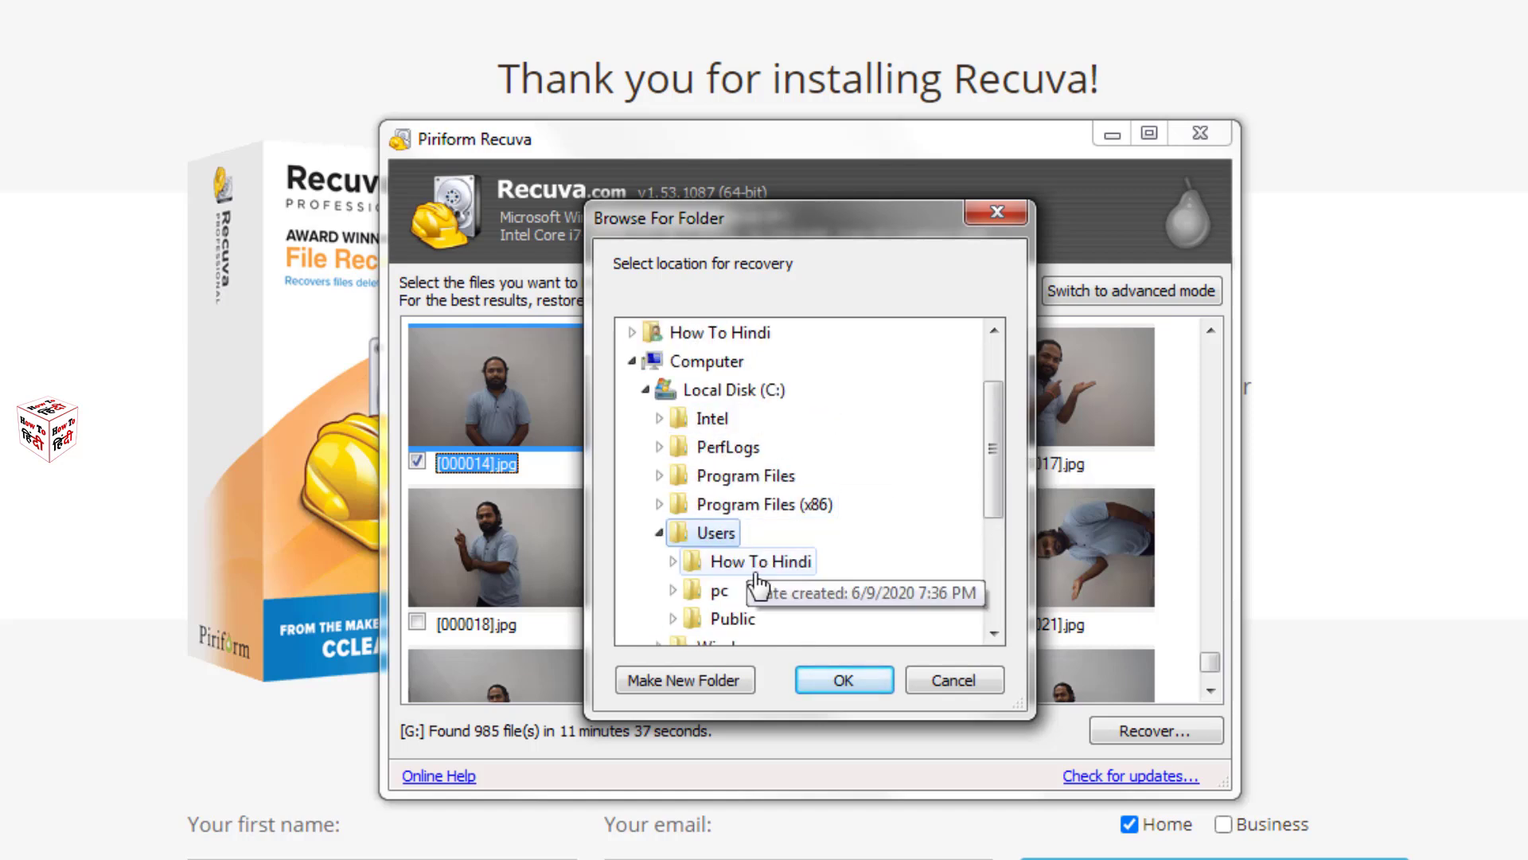
{"action": "scroll", "coordinate": [855, 571], "scroll_direction": "down", "scroll_amount": 1}
{"action": "left_click", "coordinate": [760, 475]}
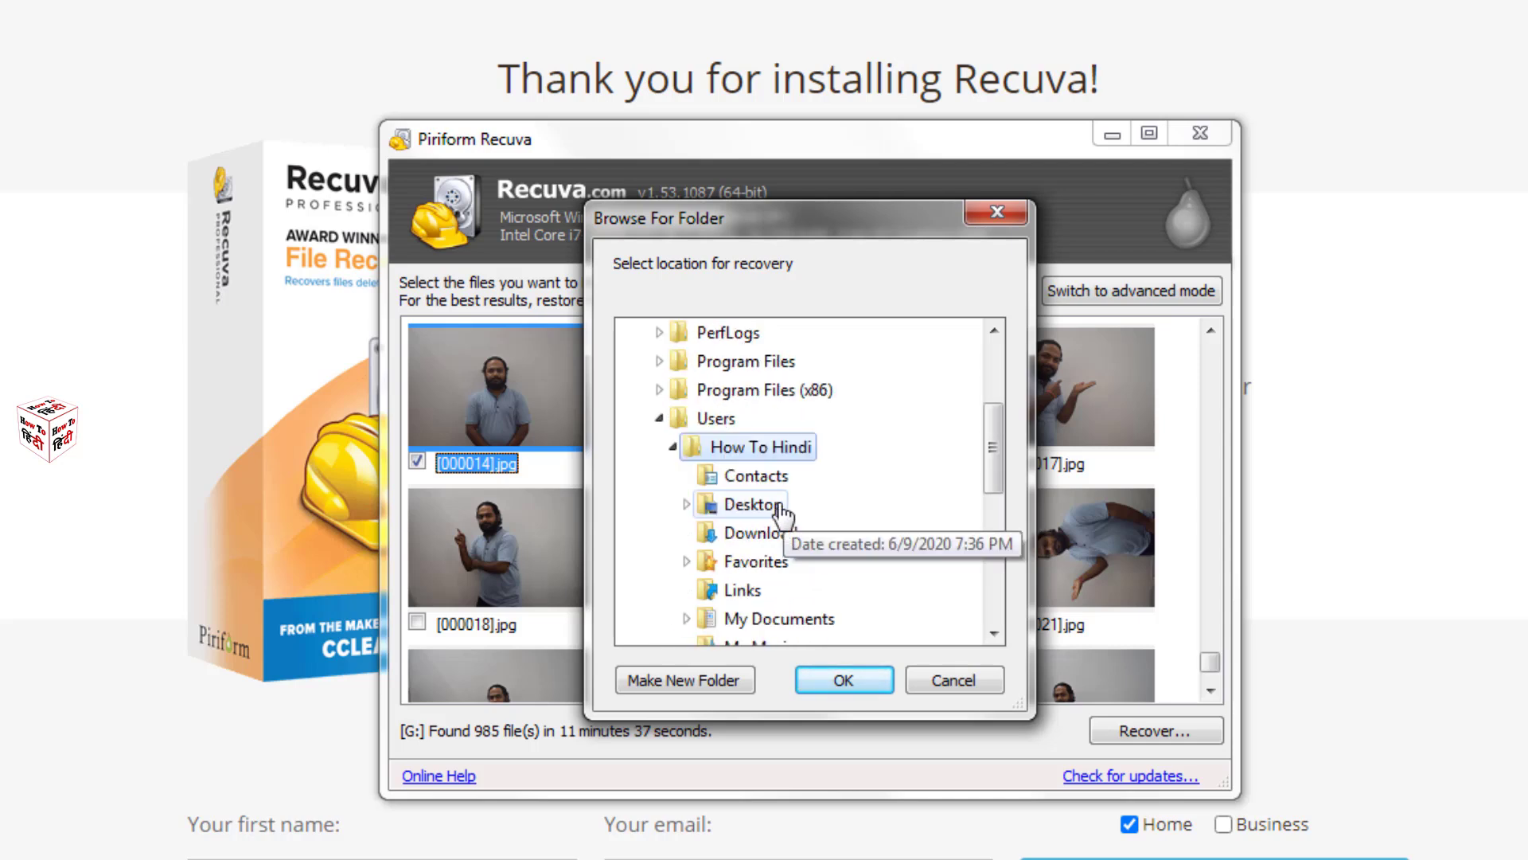
{"action": "left_click", "coordinate": [760, 506]}
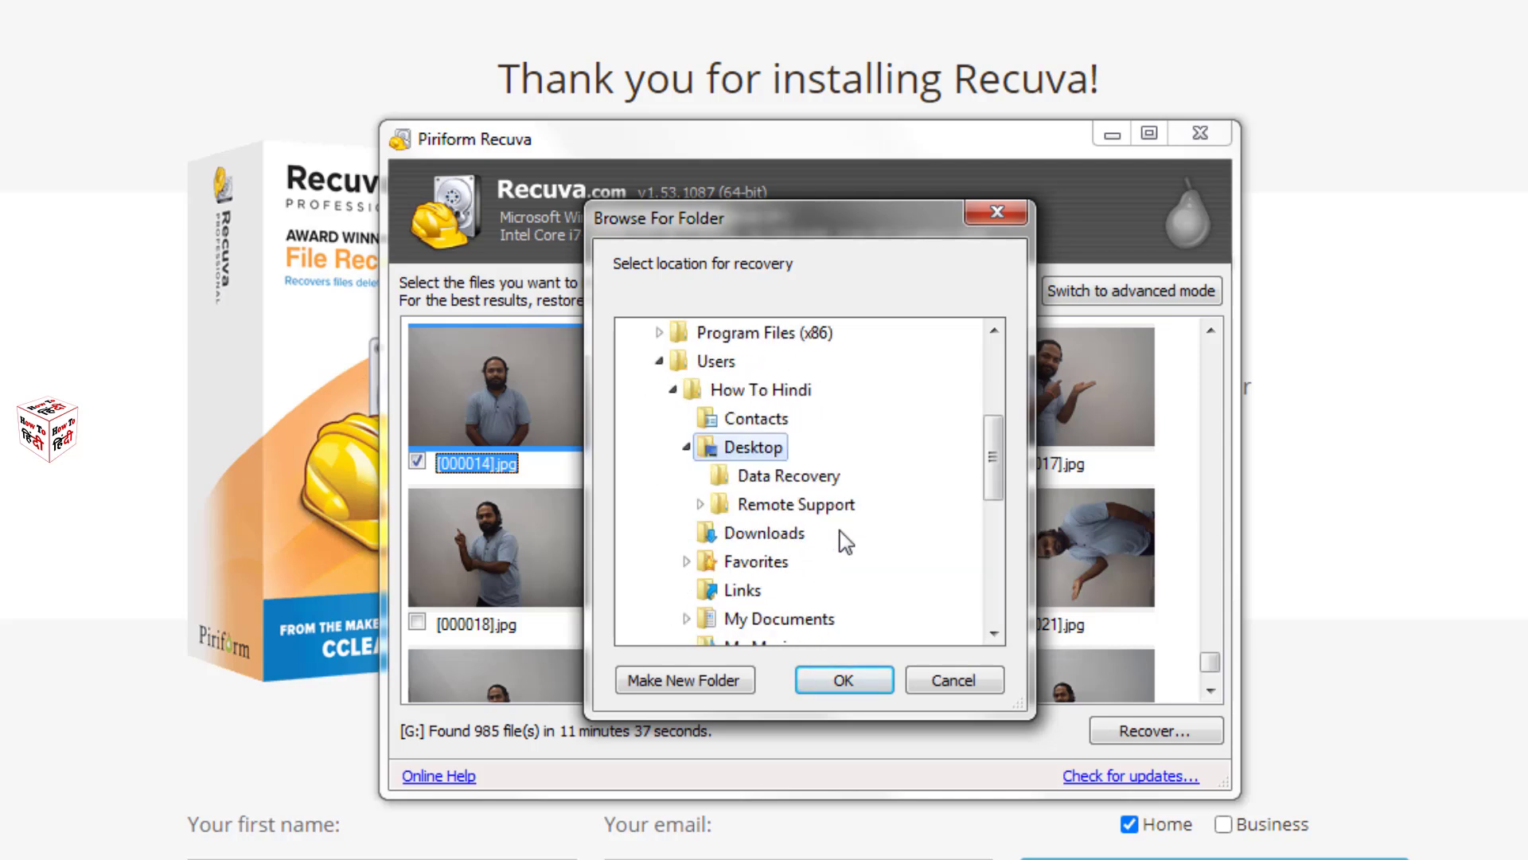
{"action": "left_click", "coordinate": [805, 484]}
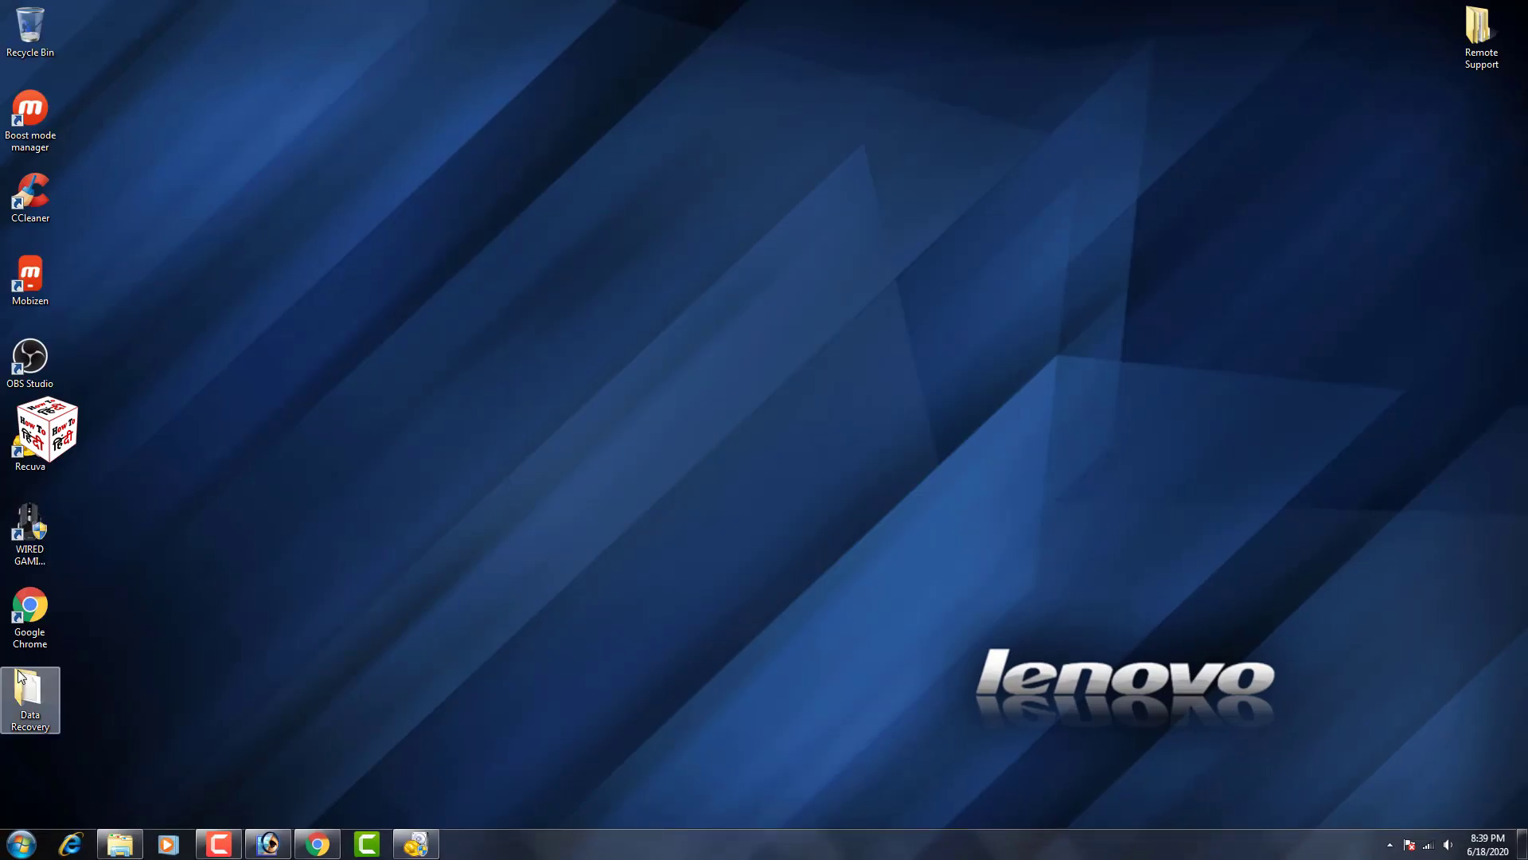
Step: Open the desktop's Data Recovery folder to check its contents, and return to Recuva to confirm recovering the files there
{"action": "double_click", "coordinate": [26, 692]}
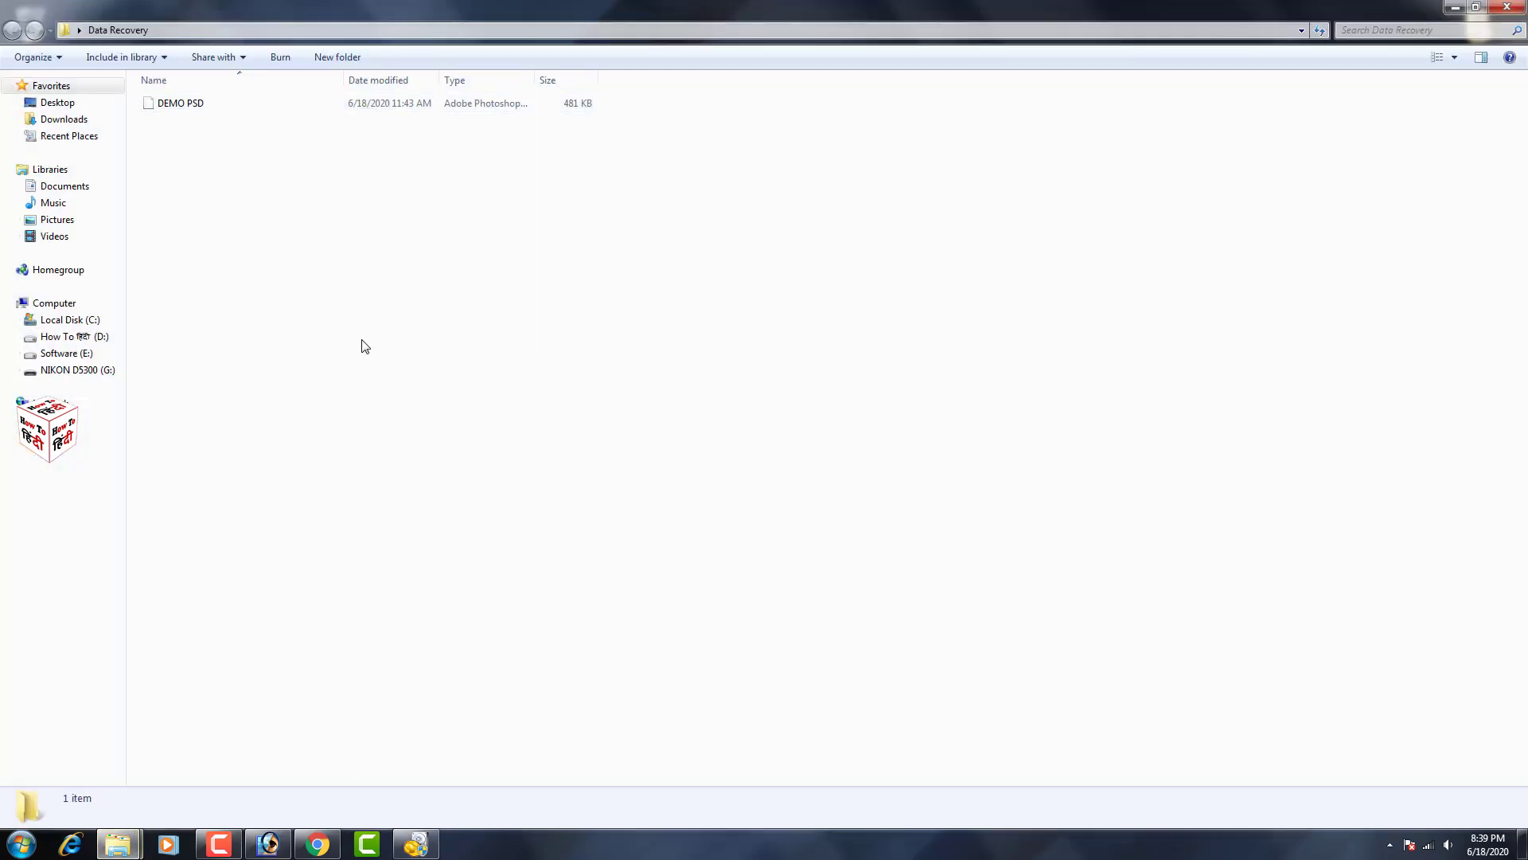
{"action": "left_click", "coordinate": [415, 843]}
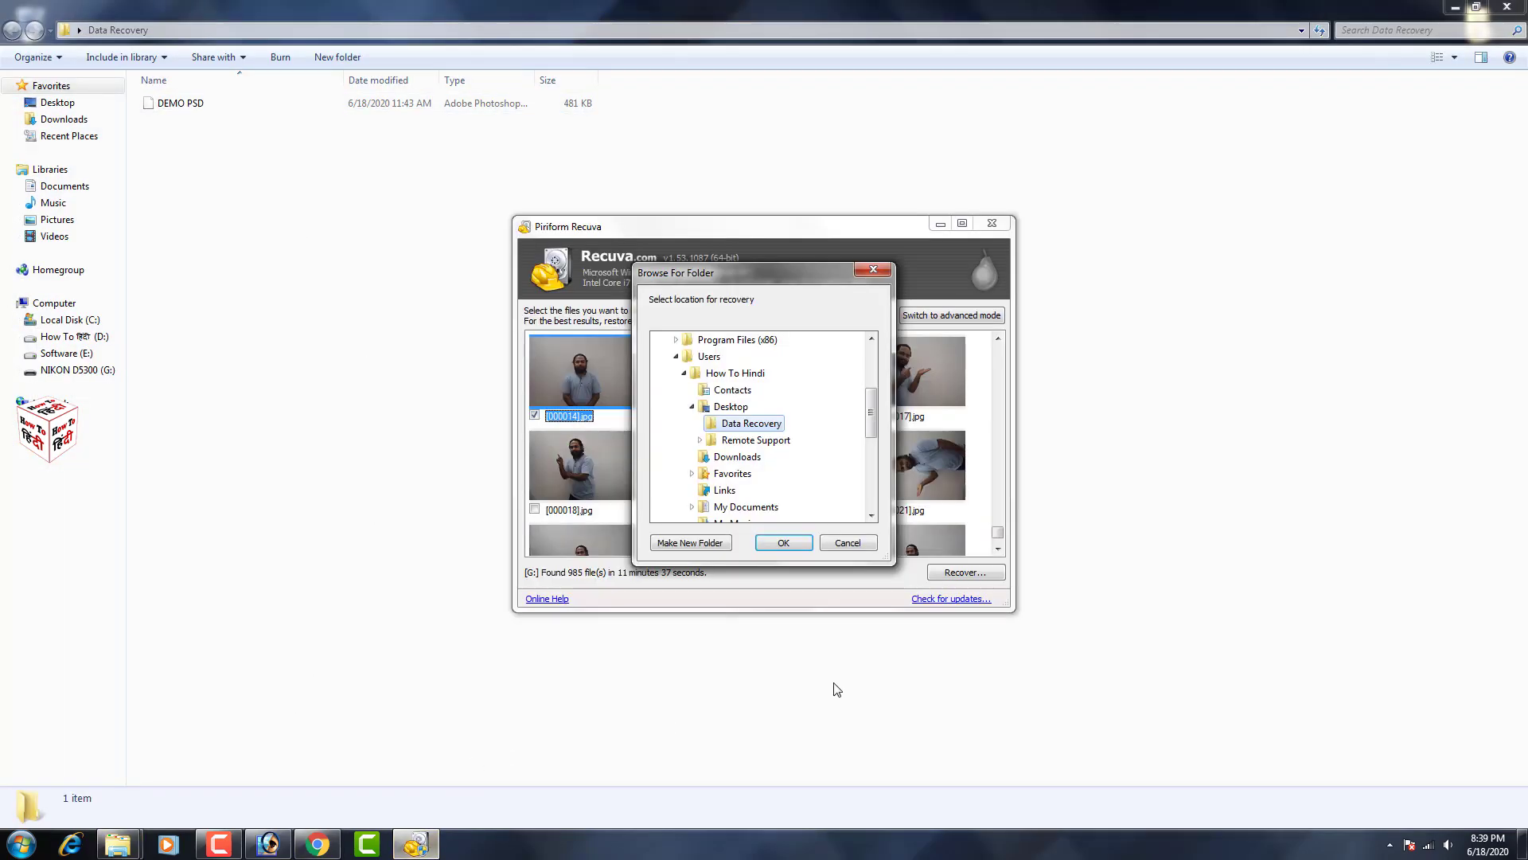
{"action": "left_click", "coordinate": [785, 539]}
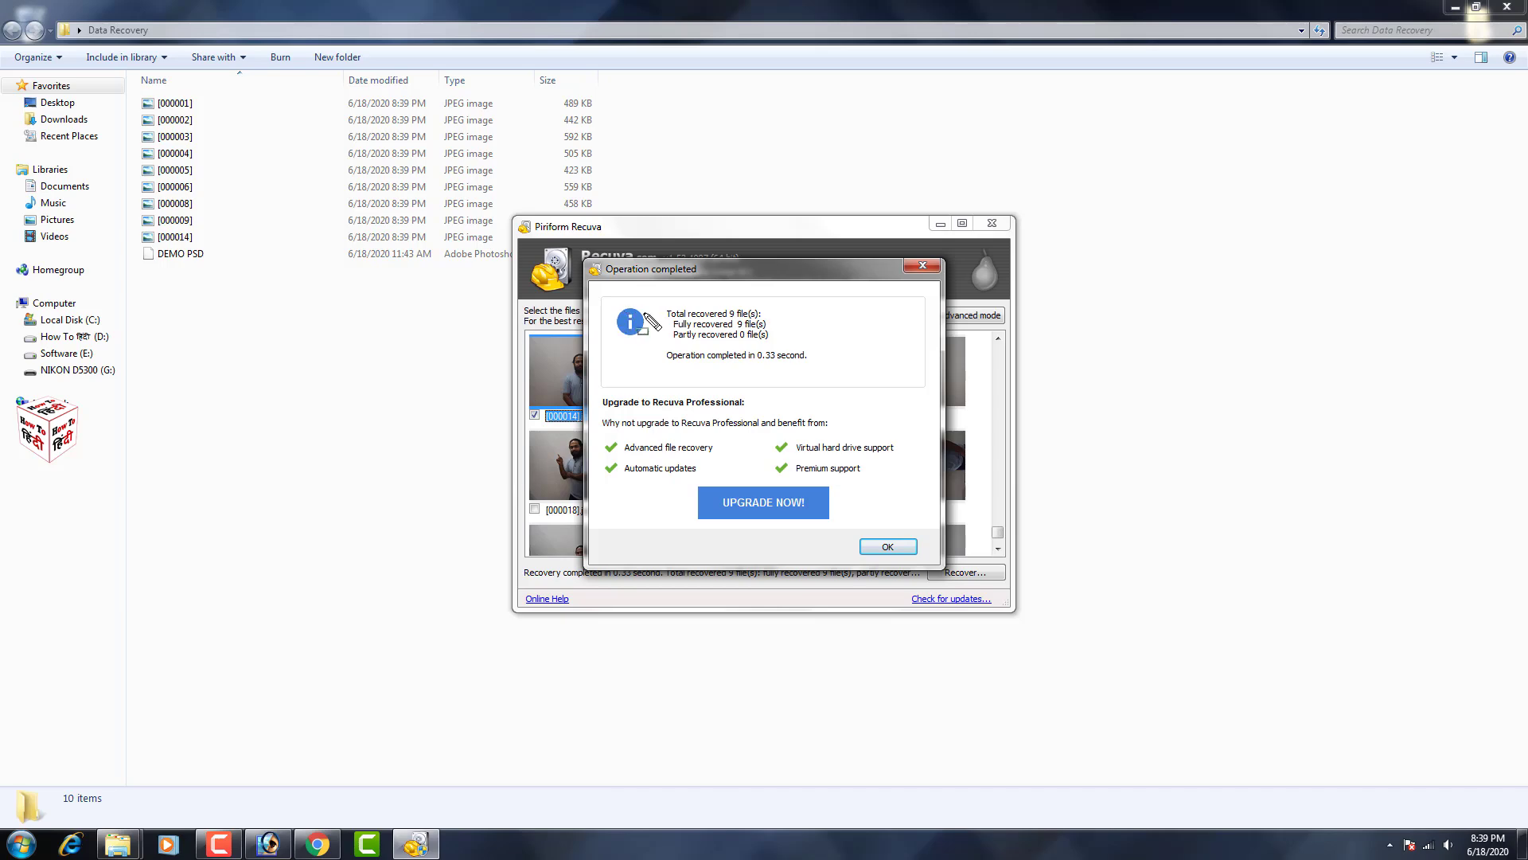
{"action": "left_click_drag", "start_coordinate": [651, 301], "coordinate": [843, 365]}
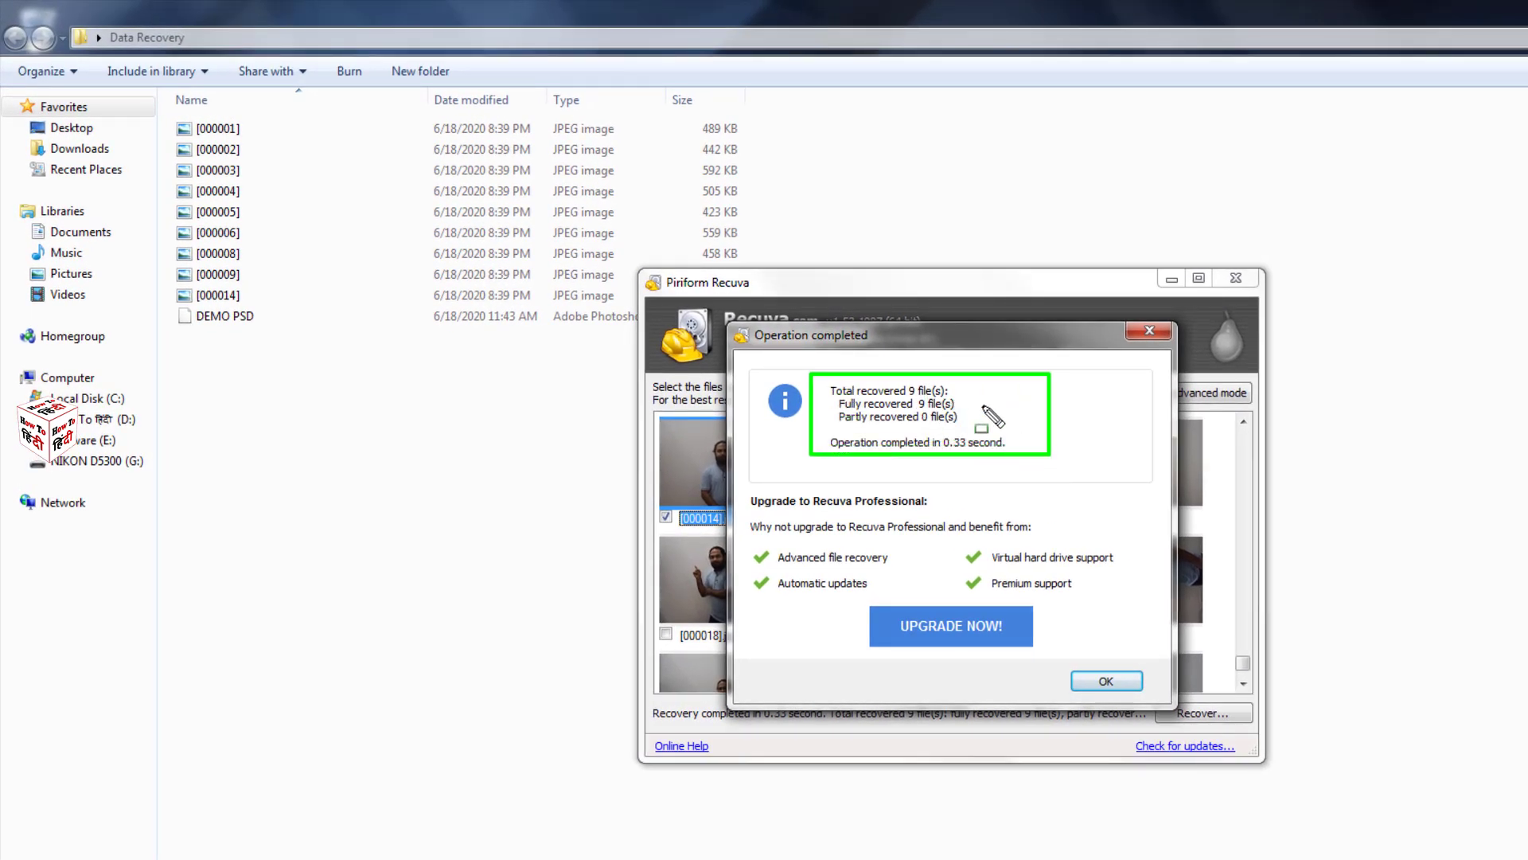
{"action": "key", "text": "Escape"}
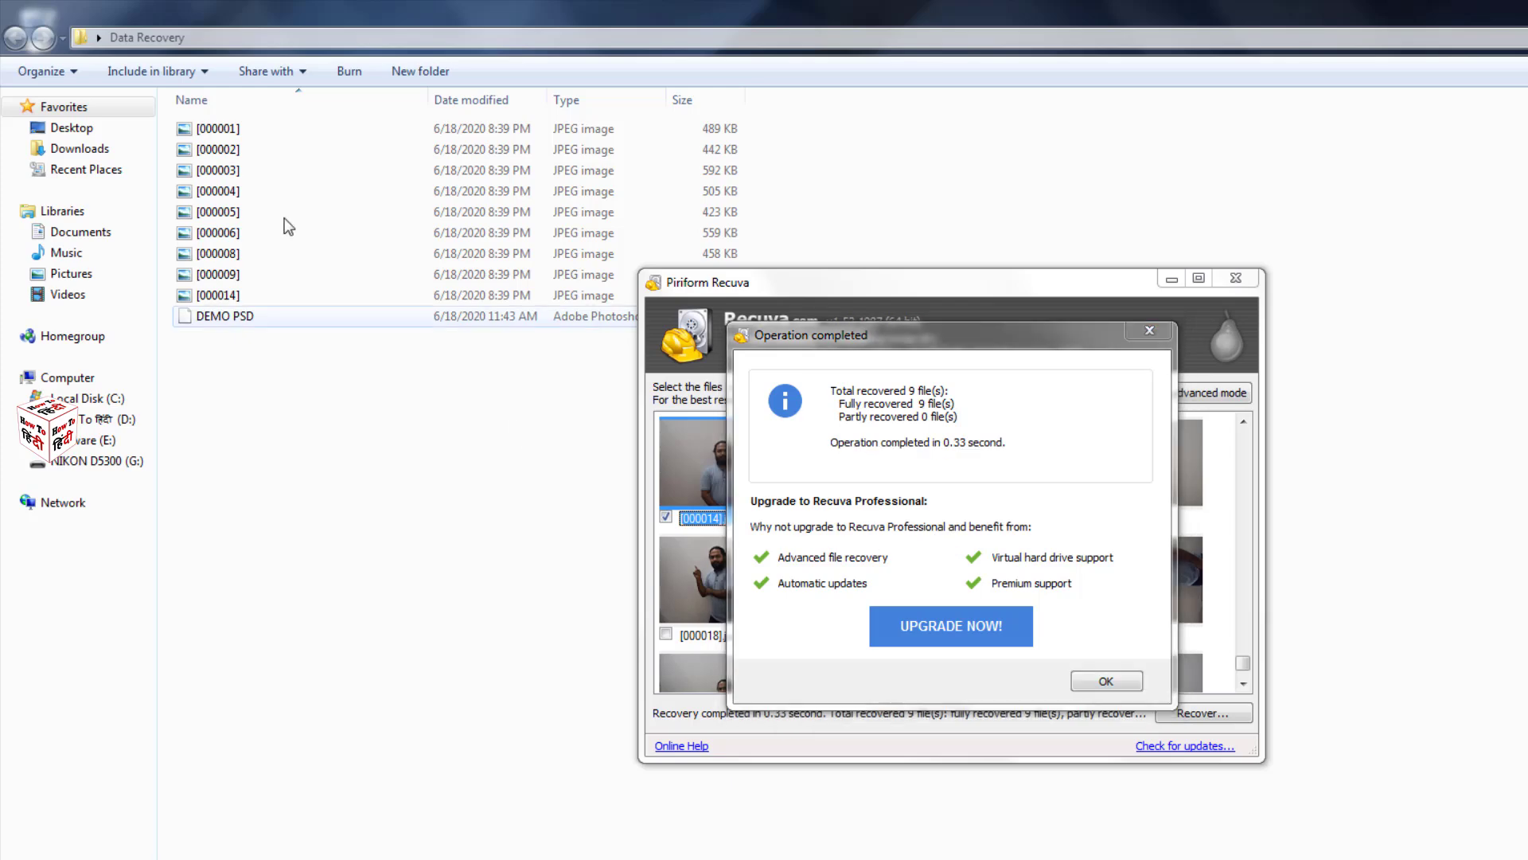
Step: View the recovered images one after another in Windows Photo Viewer, starting with [000001], and close the viewer
{"action": "double_click", "coordinate": [206, 129]}
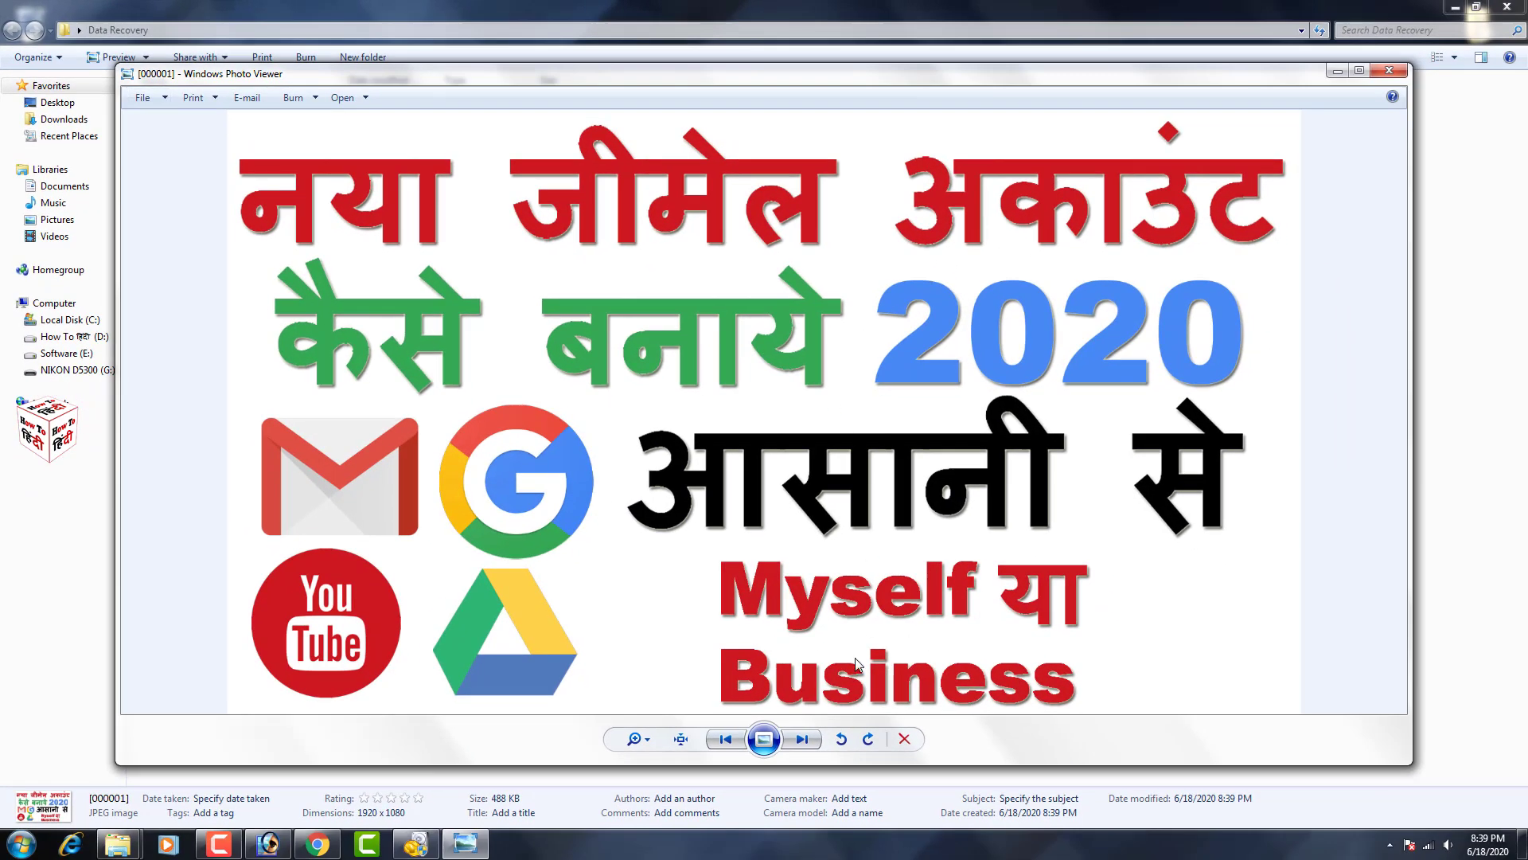
{"action": "left_click", "coordinate": [812, 740]}
{"action": "left_click", "coordinate": [811, 741]}
{"action": "left_click", "coordinate": [812, 740]}
{"action": "left_click", "coordinate": [812, 740]}
{"action": "left_click", "coordinate": [1387, 71]}
{"action": "left_click", "coordinate": [703, 322]}
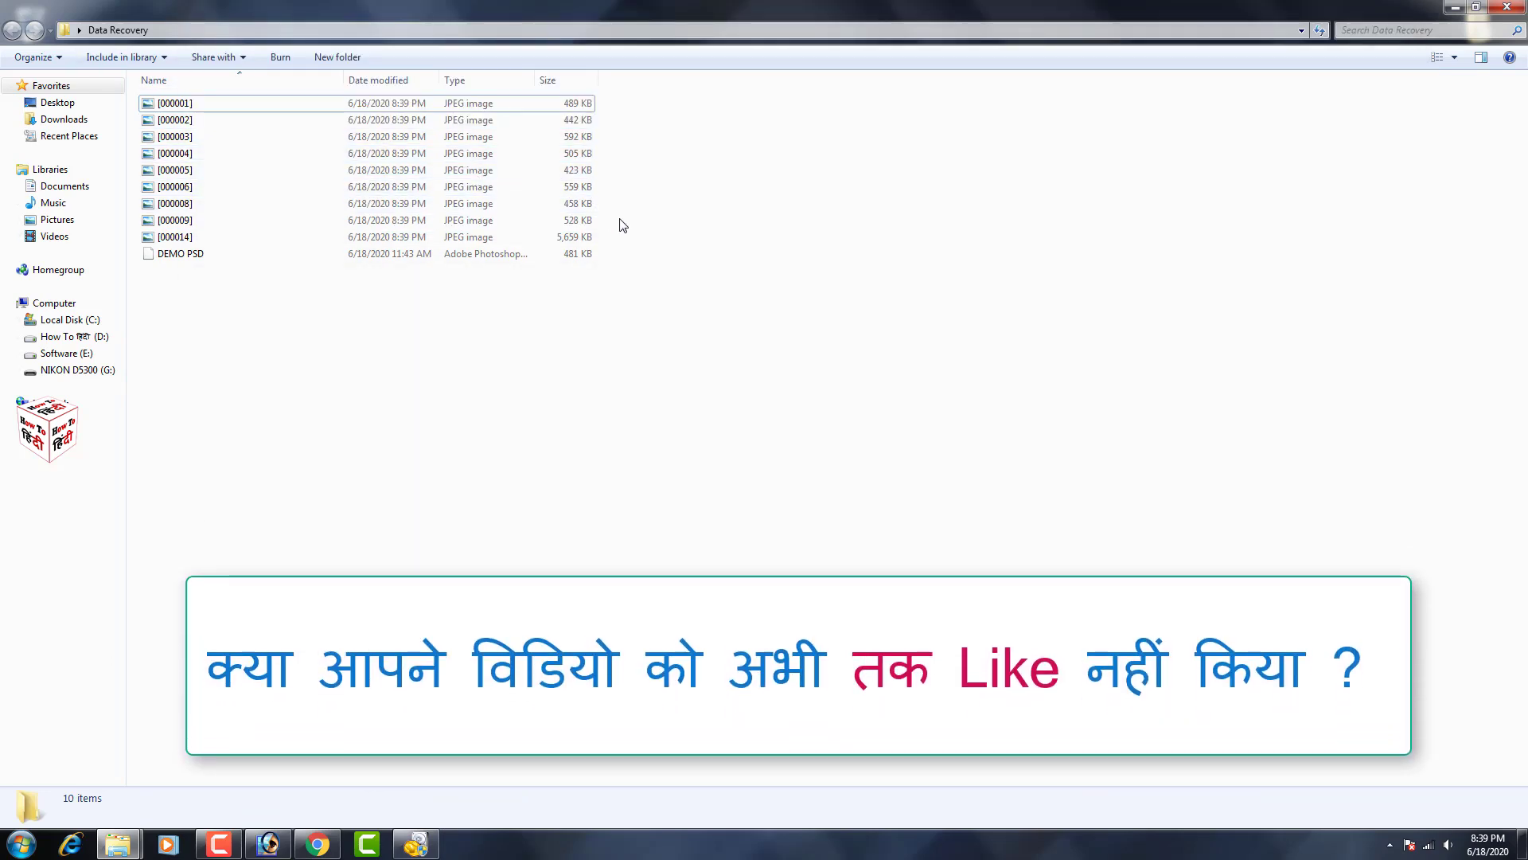
Step: Display the files in the Data Recovery folder as large thumbnails
{"action": "left_click_drag", "start_coordinate": [653, 249], "coordinate": [147, 83]}
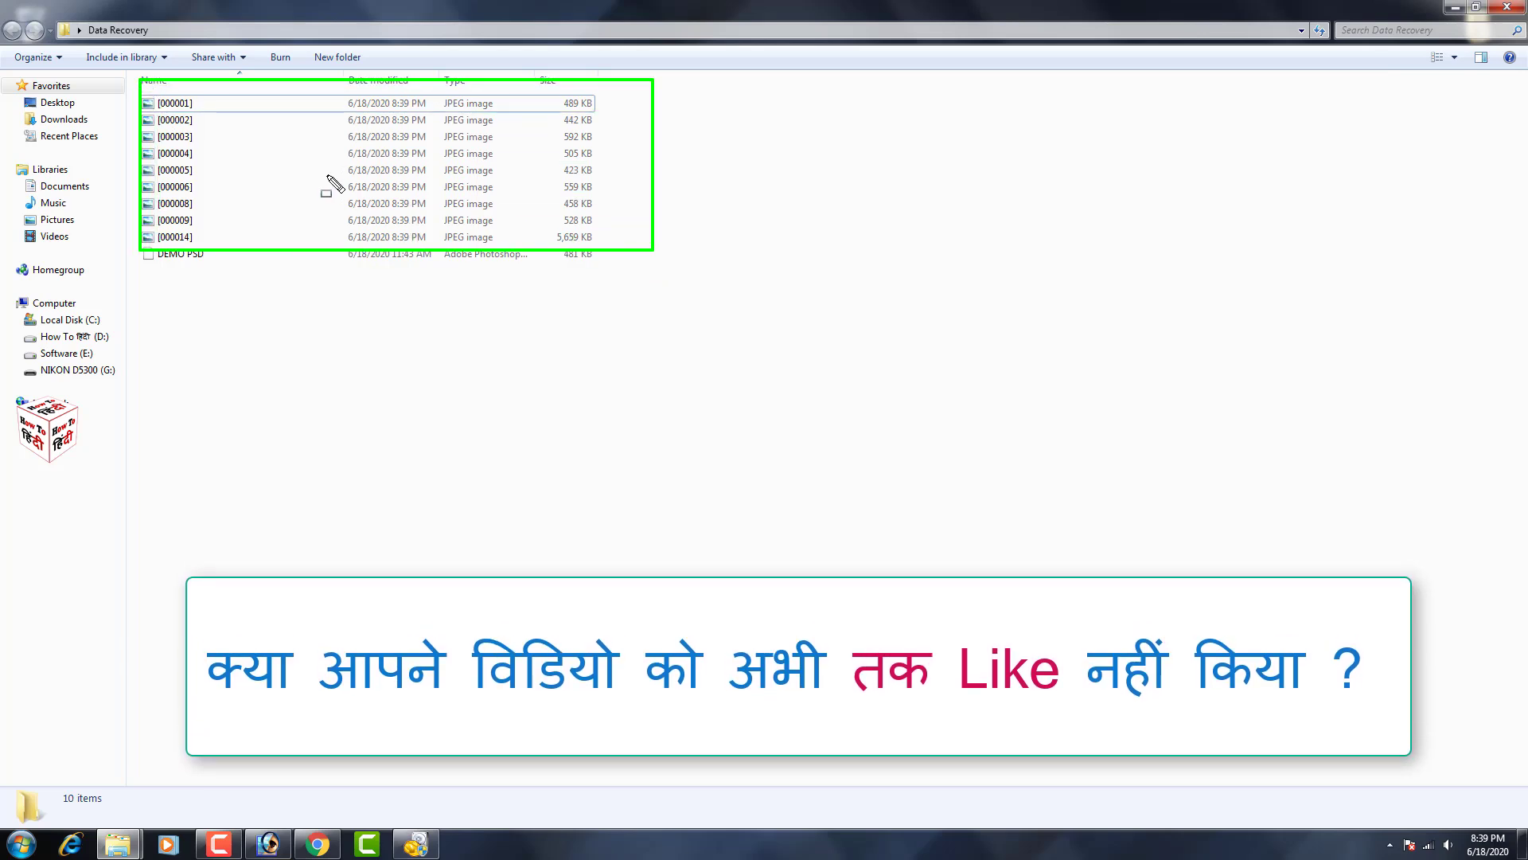
{"action": "left_click", "coordinate": [1452, 57]}
{"action": "left_click", "coordinate": [1457, 16]}
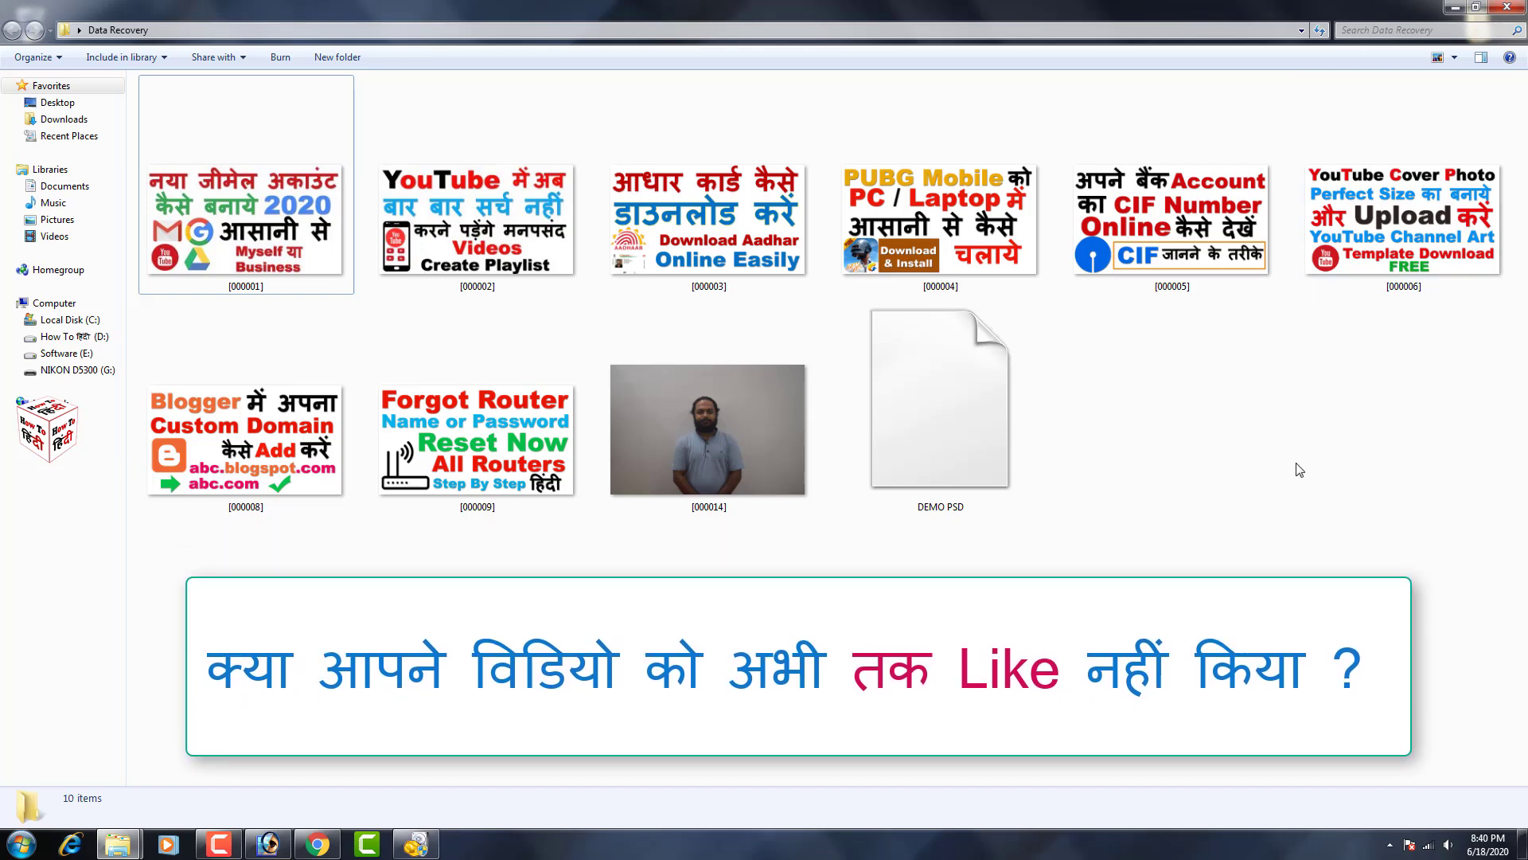
Step: Switch to Chrome and like the YouTube video about creating a new IRCTC account
{"action": "left_click", "coordinate": [328, 851]}
{"action": "left_click", "coordinate": [471, 10]}
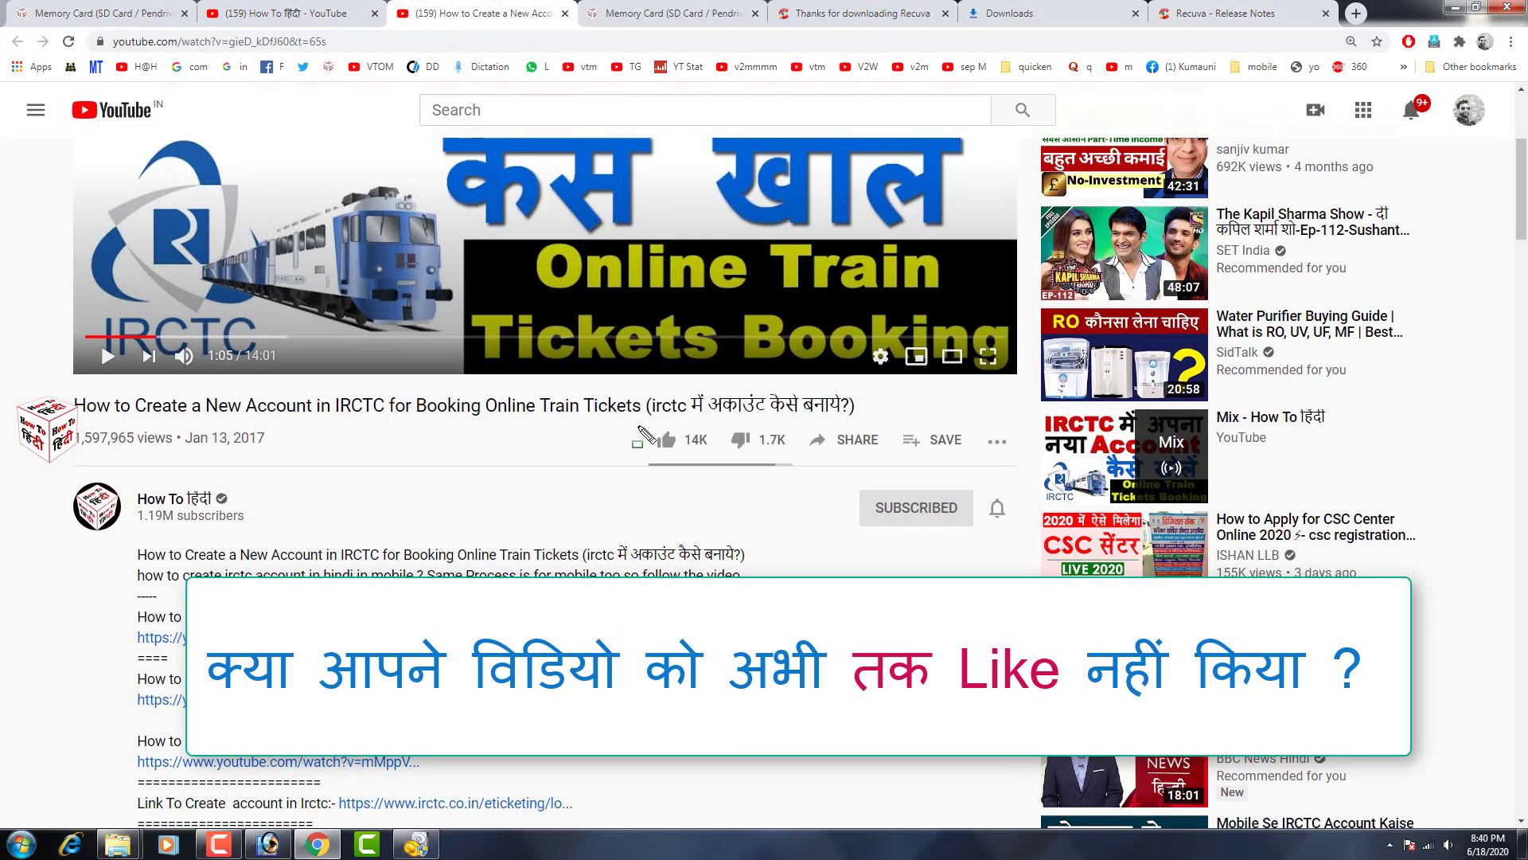
{"action": "left_click", "coordinate": [673, 446]}
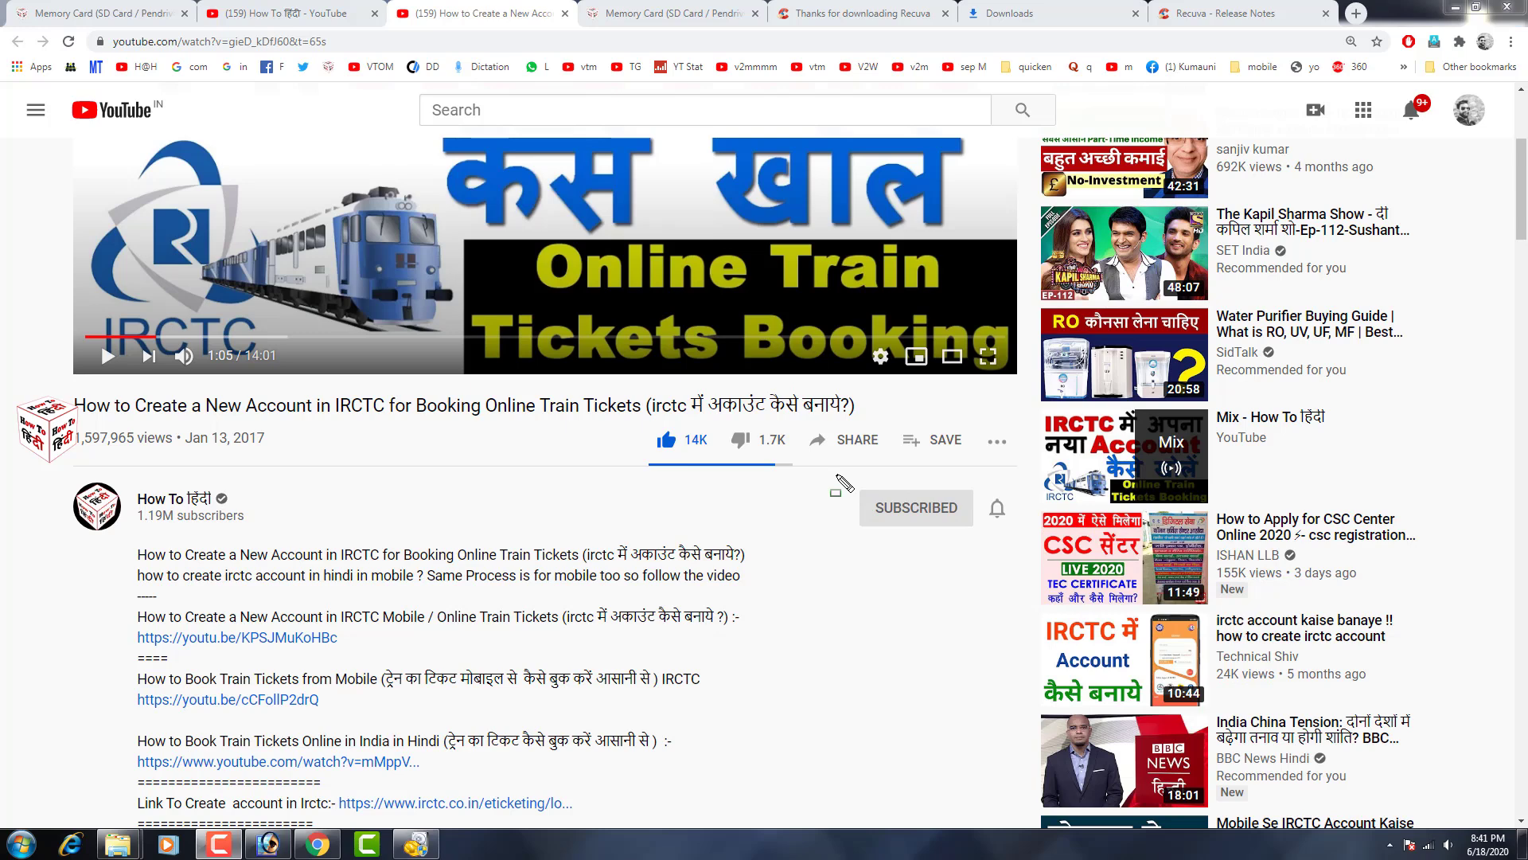
Step: Set the subscribed How To हिंदी channel's notifications to All
{"action": "left_click_drag", "start_coordinate": [838, 476], "coordinate": [993, 557]}
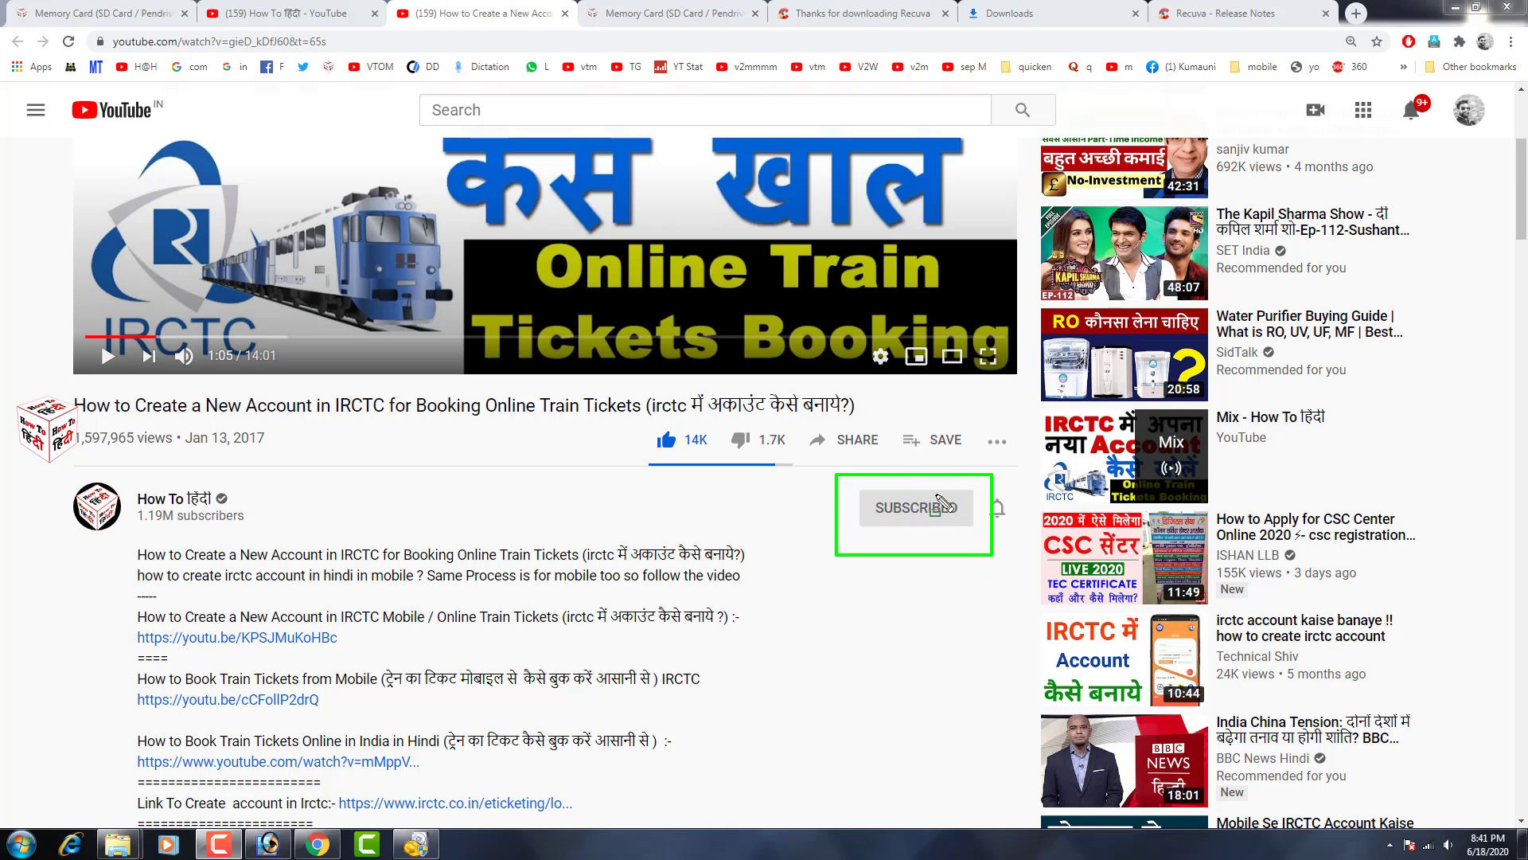
{"action": "left_click", "coordinate": [1000, 514]}
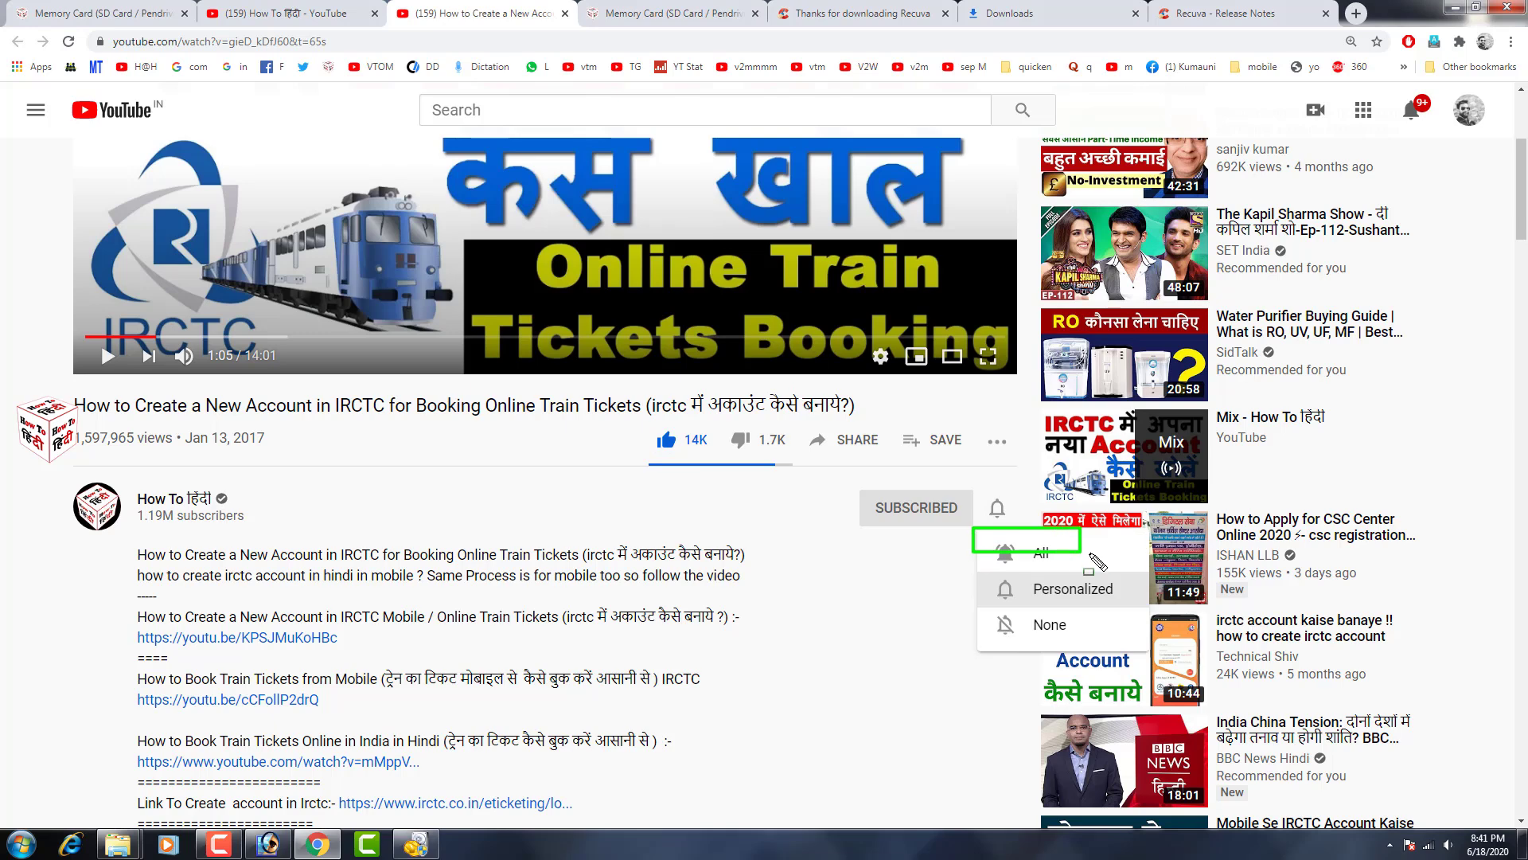
{"action": "left_click", "coordinate": [1059, 556]}
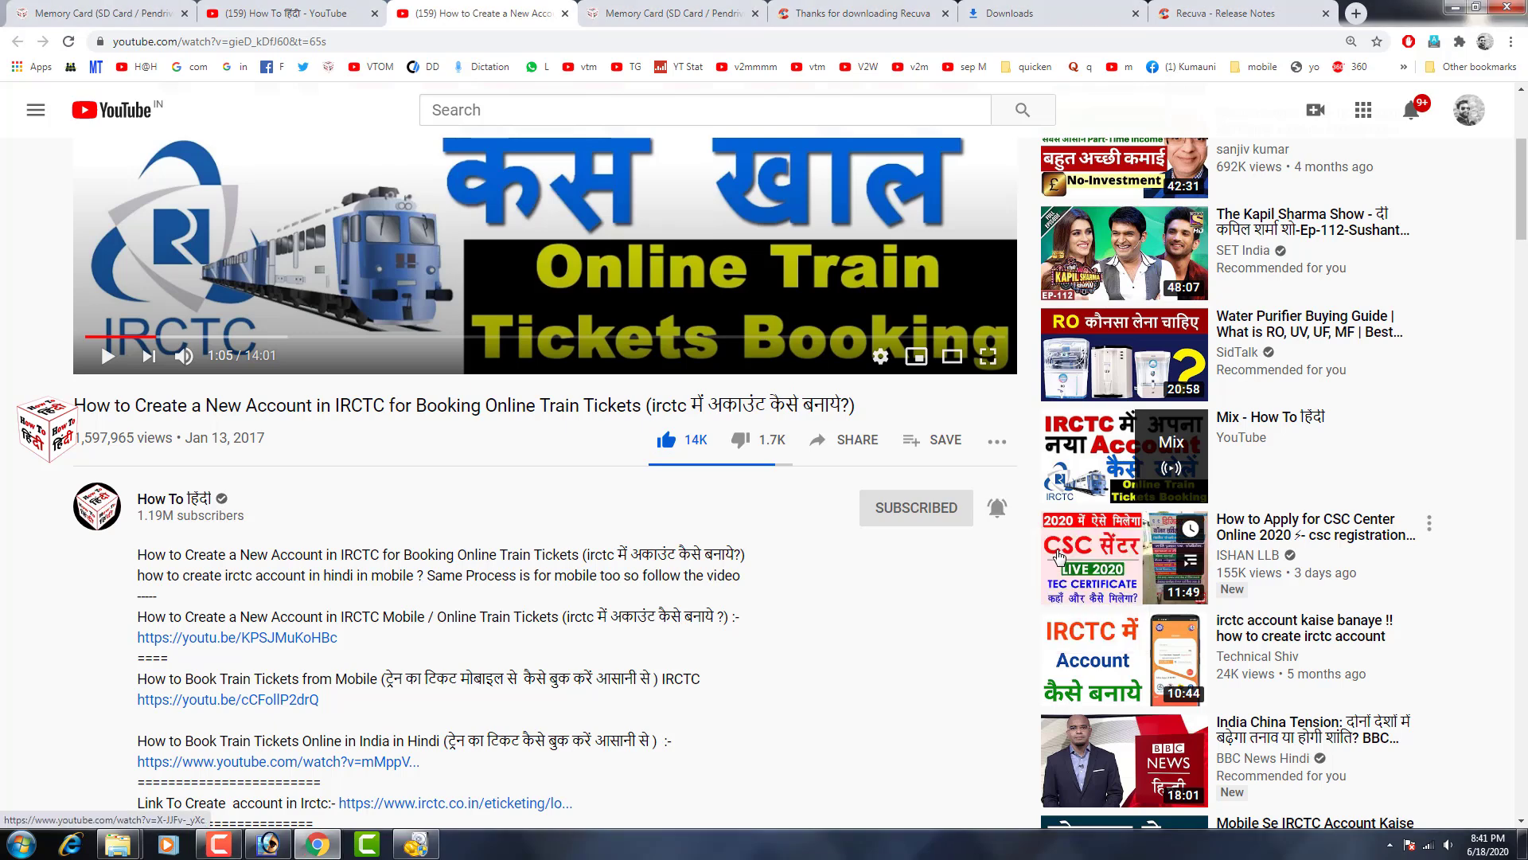